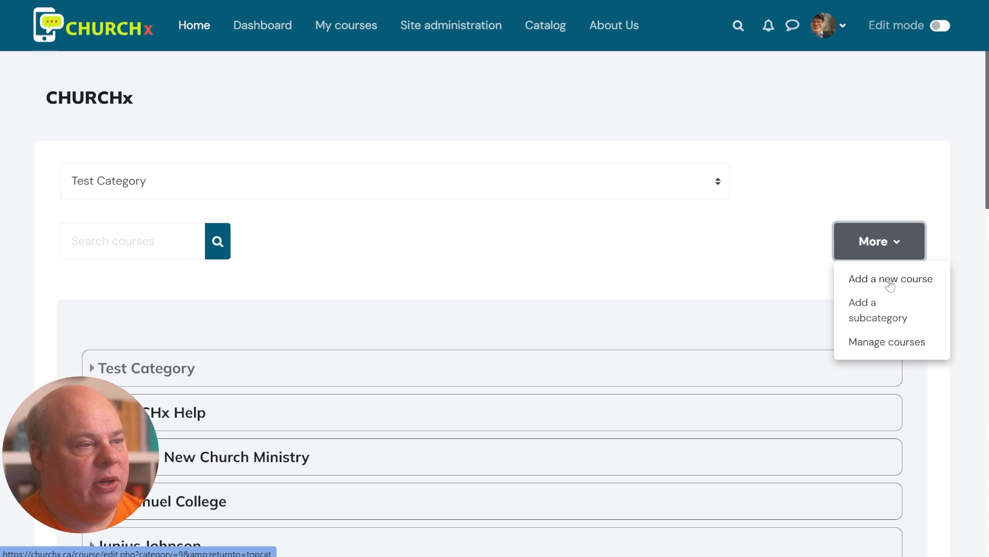
Start a new course named 'Test course for video about certificates yippee' with short name 'Certs for you'
left_click(889, 283)
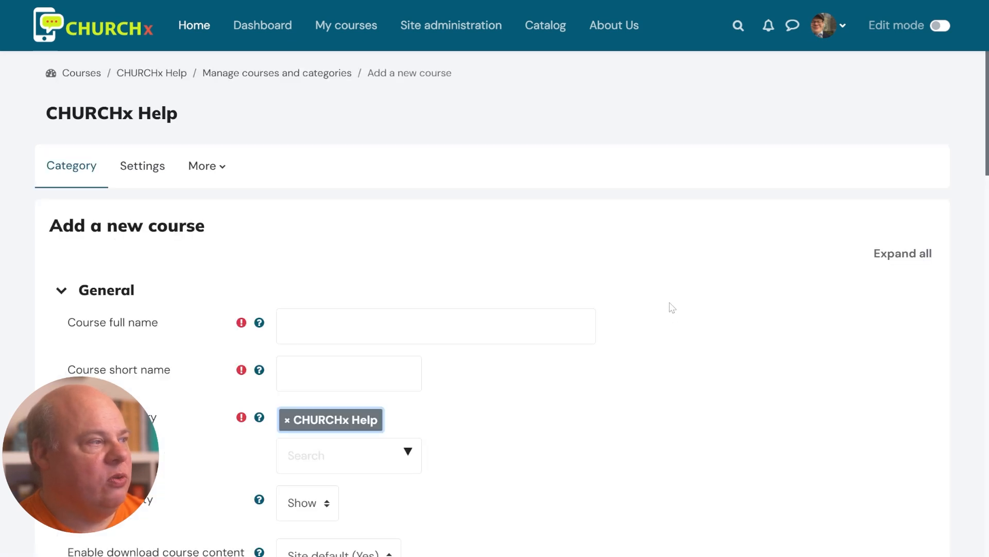
scroll(494, 263, "down", 3)
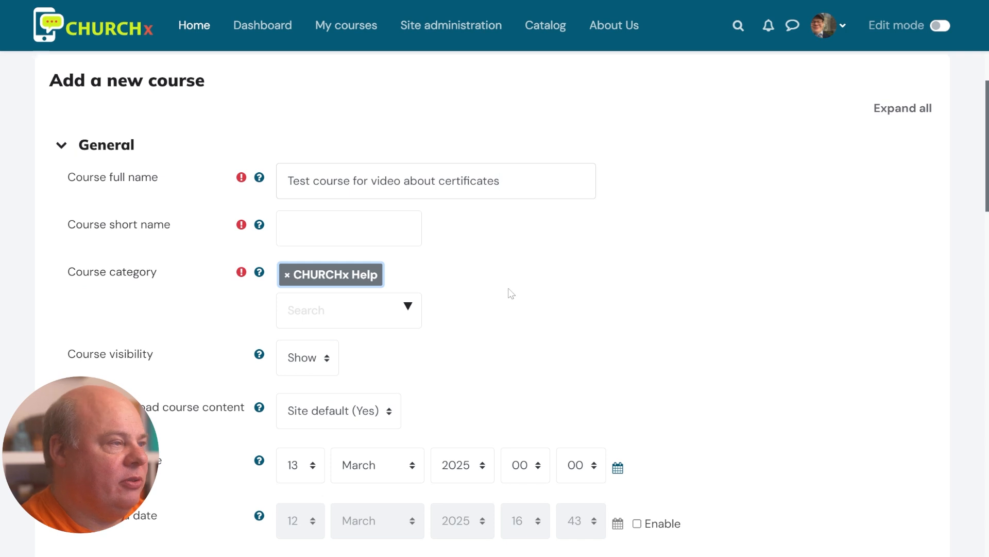
type("yip")
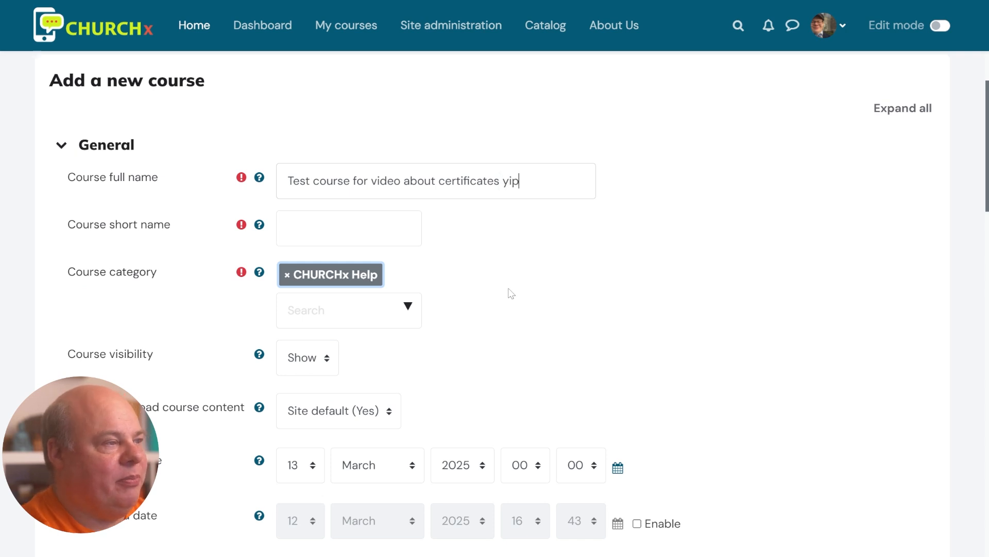
type("pee")
key("Tab")
key("Tab")
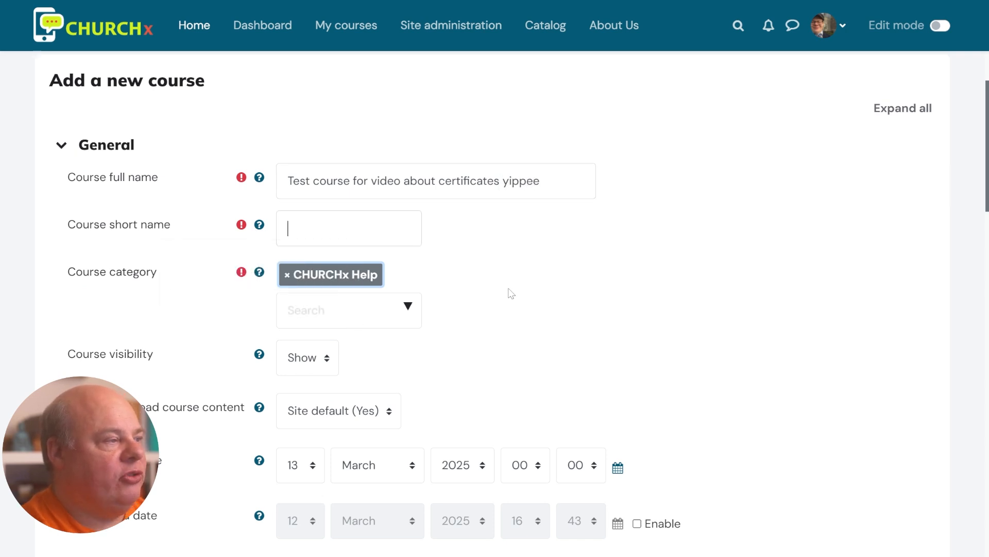
type("XCe")
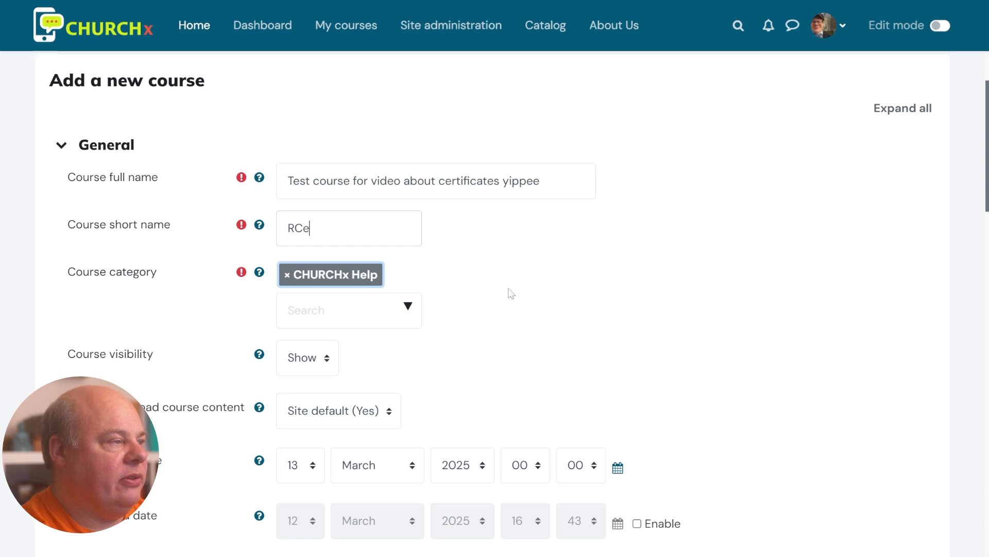
key("BackSpace")
key("BackSpace")
key("BackSpace")
type("Certs for you")
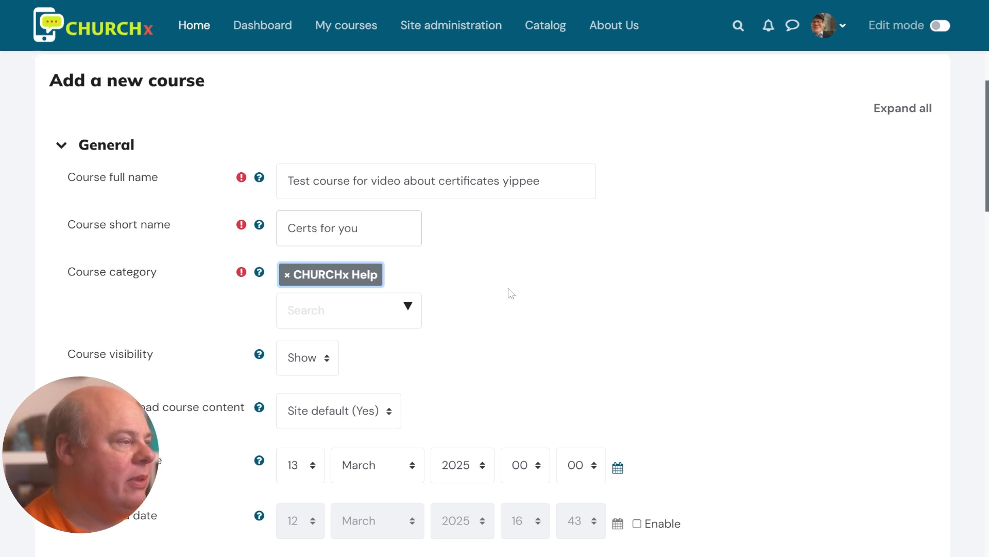
Set Enable completion tracking to Yes and save the new course
scroll(511, 293, "down", 5)
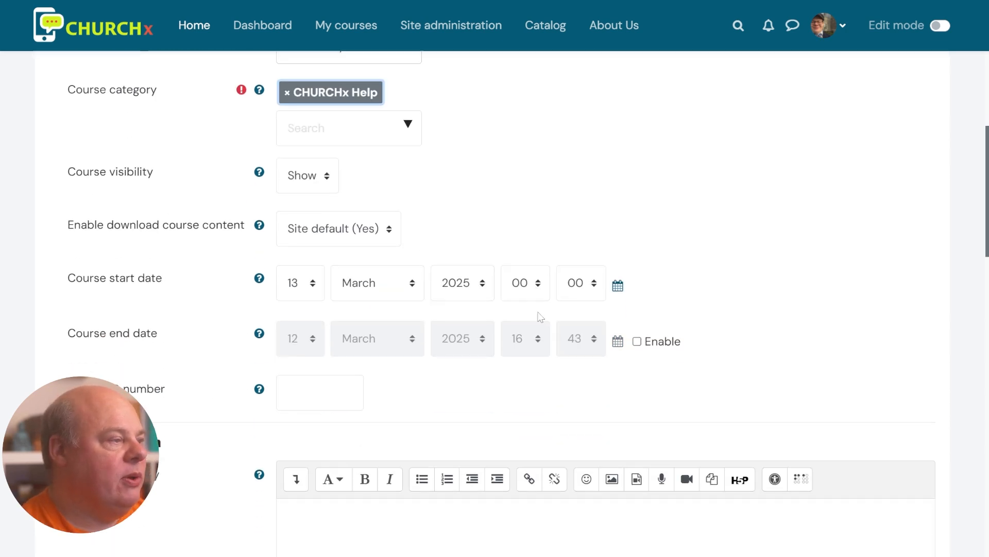
scroll(735, 389, "down", 5)
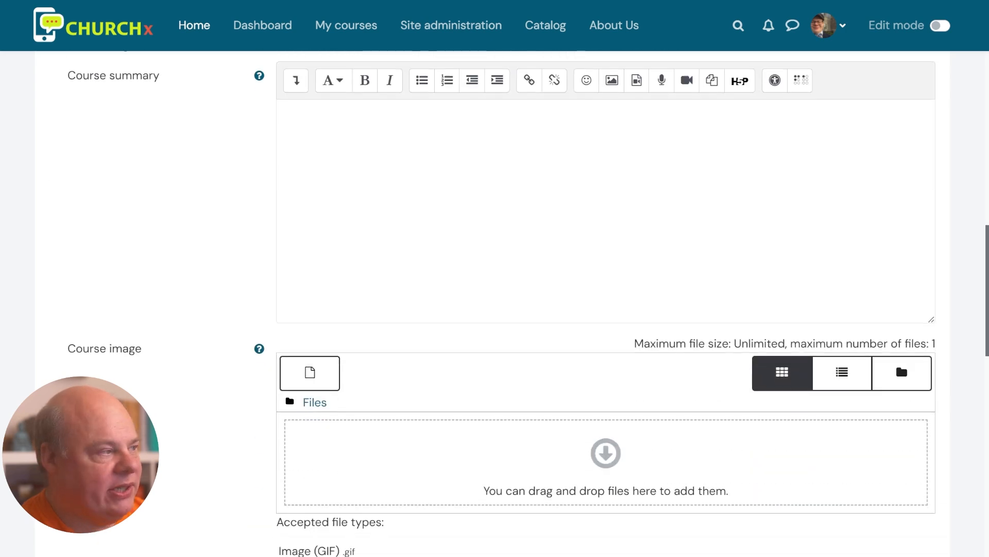
scroll(729, 364, "down", 4)
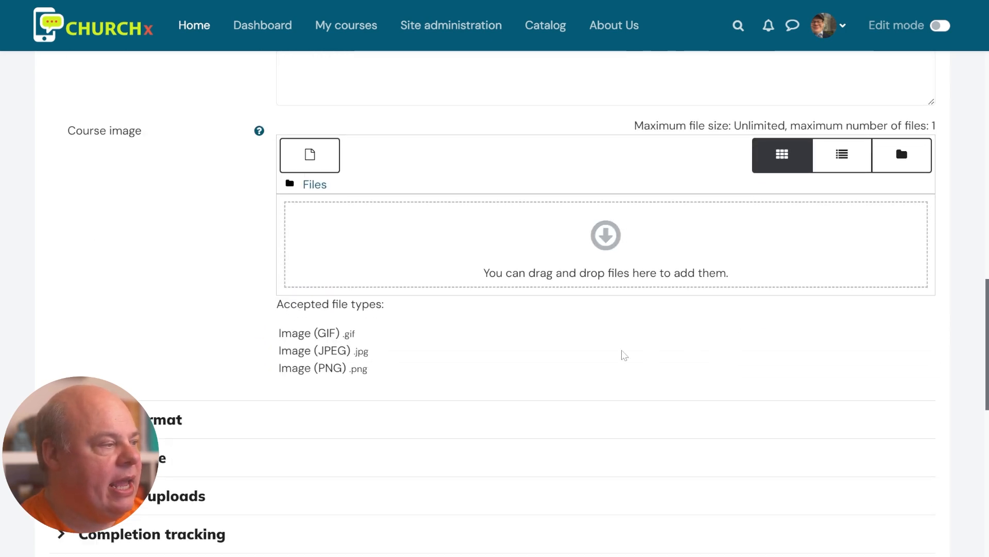
scroll(407, 424, "down", 2)
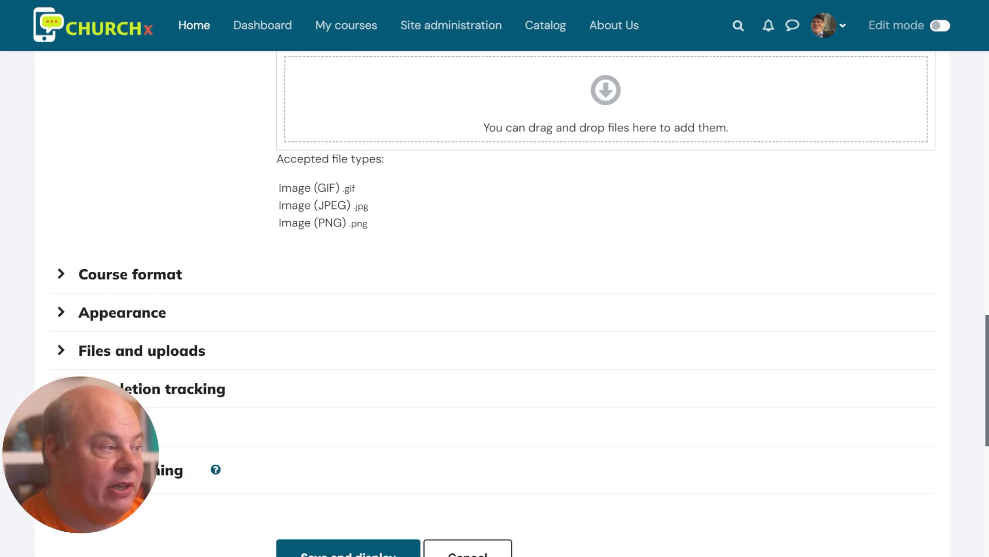
left_click(92, 389)
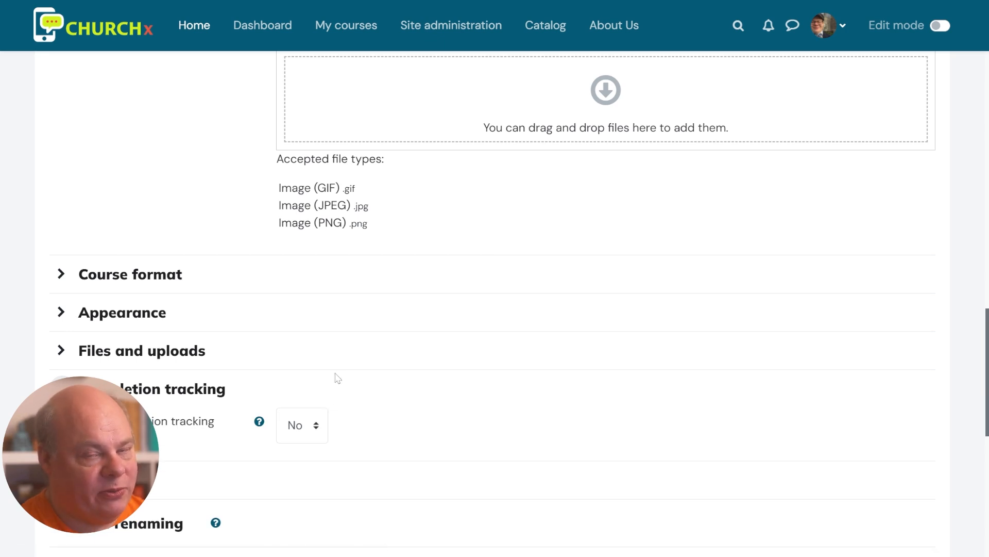
left_click(318, 423)
left_click(324, 476)
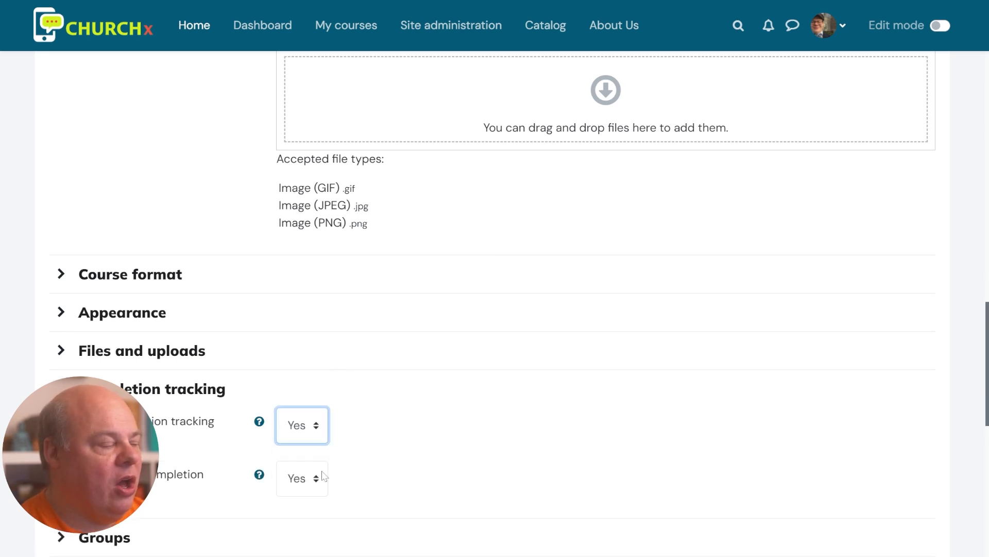
scroll(419, 408, "down", 3)
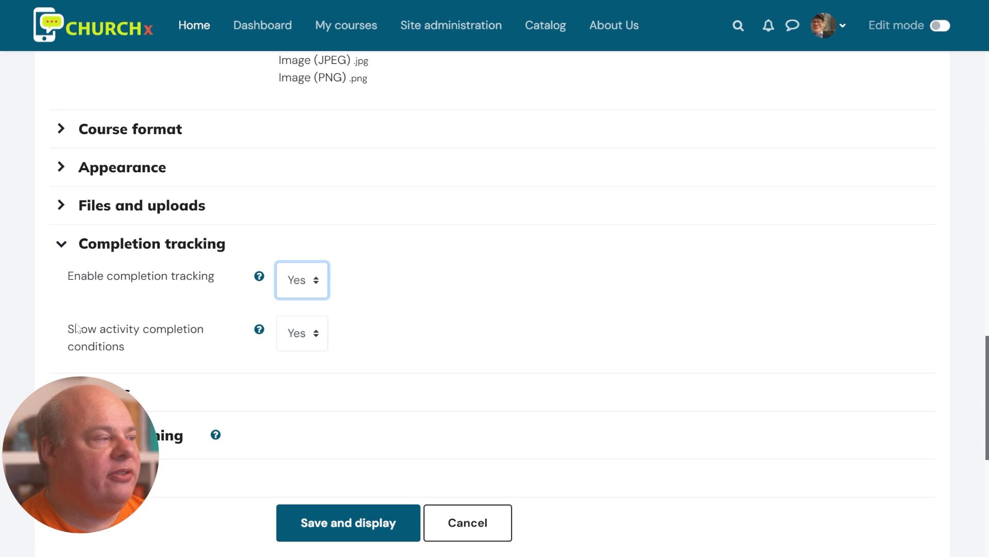
left_click_drag(76, 328, 165, 348)
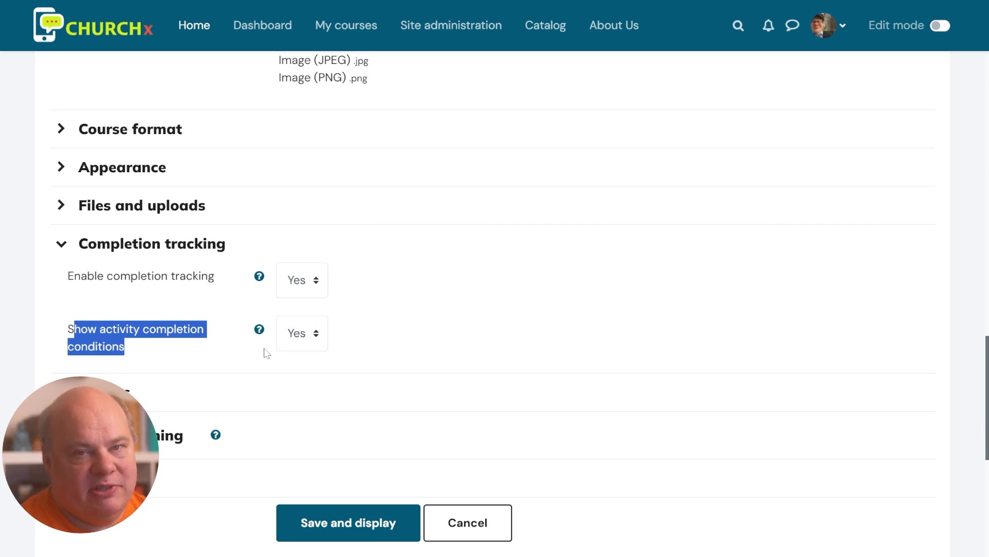
left_click(138, 363)
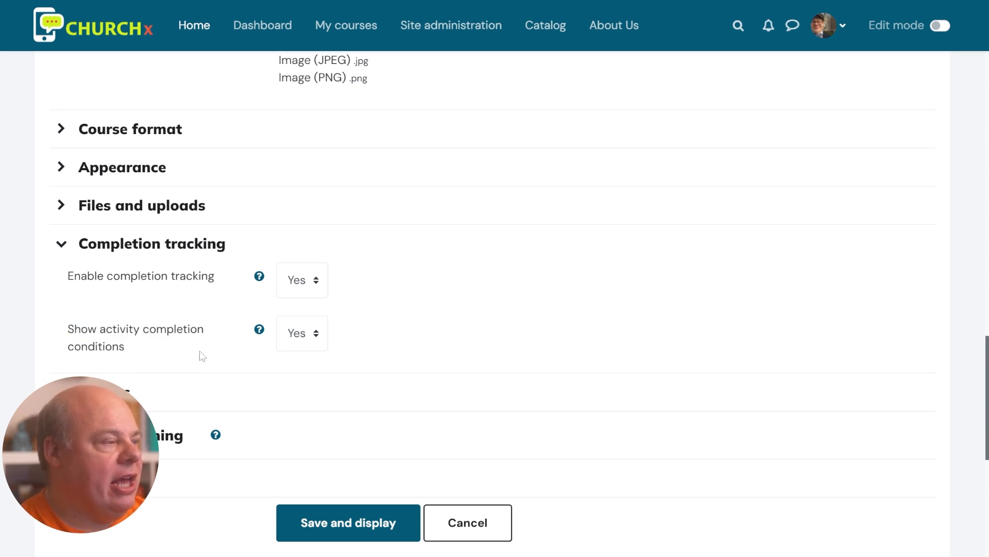
scroll(335, 392, "down", 3)
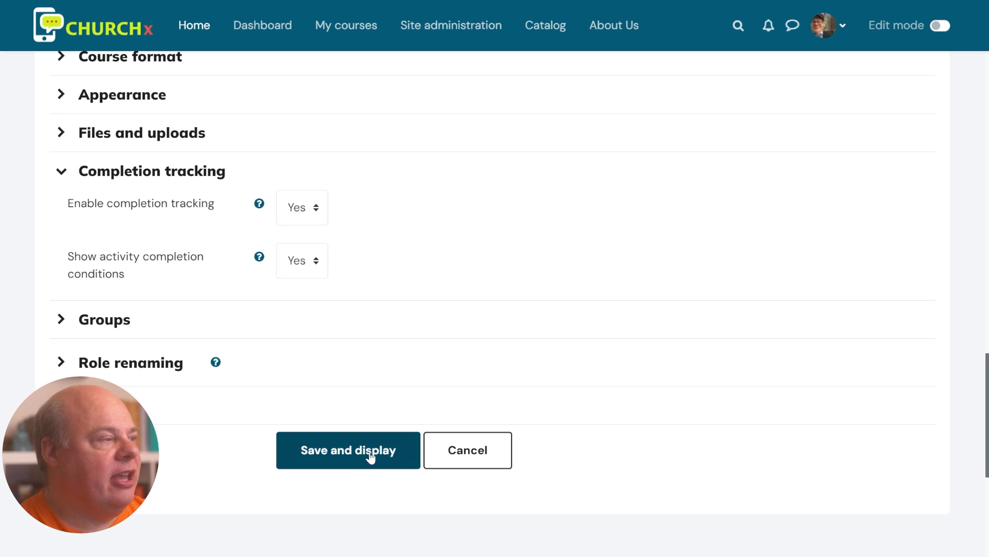
left_click(371, 456)
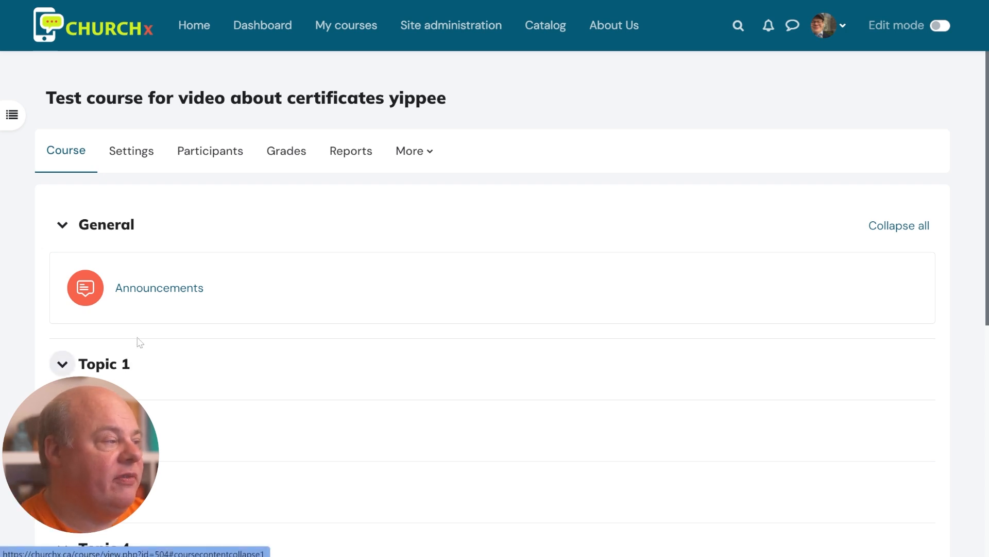
Turn editing on and bring up the activity chooser for Topic 1
left_click(940, 26)
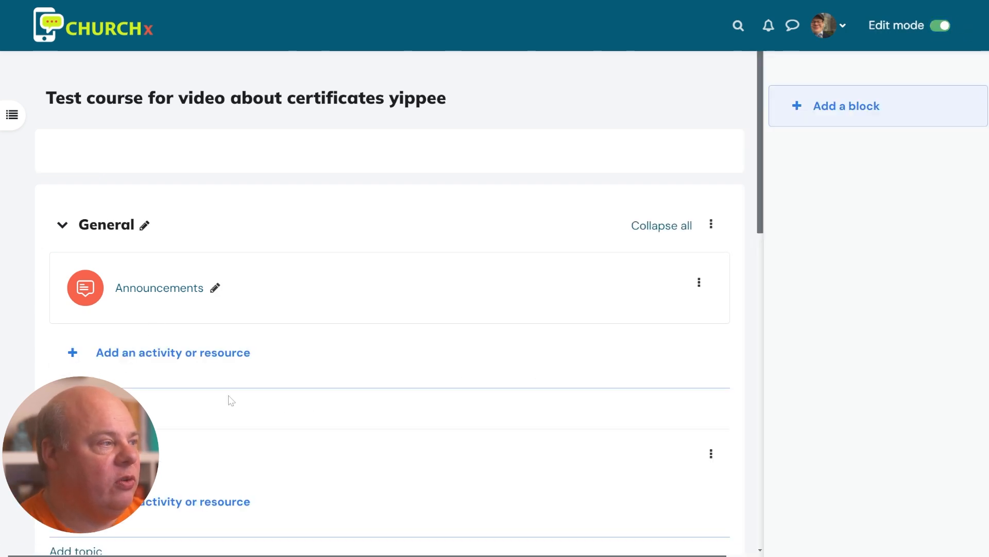
scroll(198, 370, "down", 1)
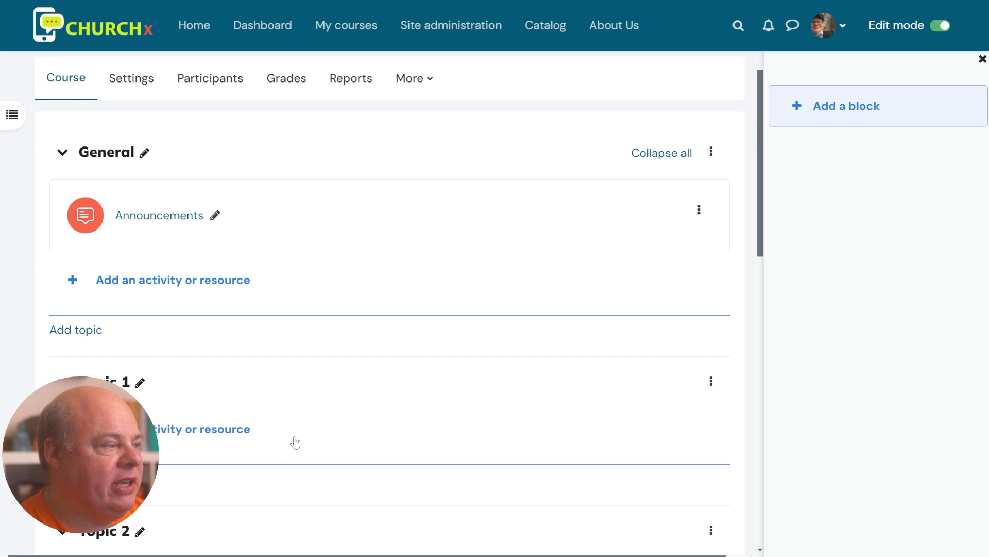
left_click(294, 442)
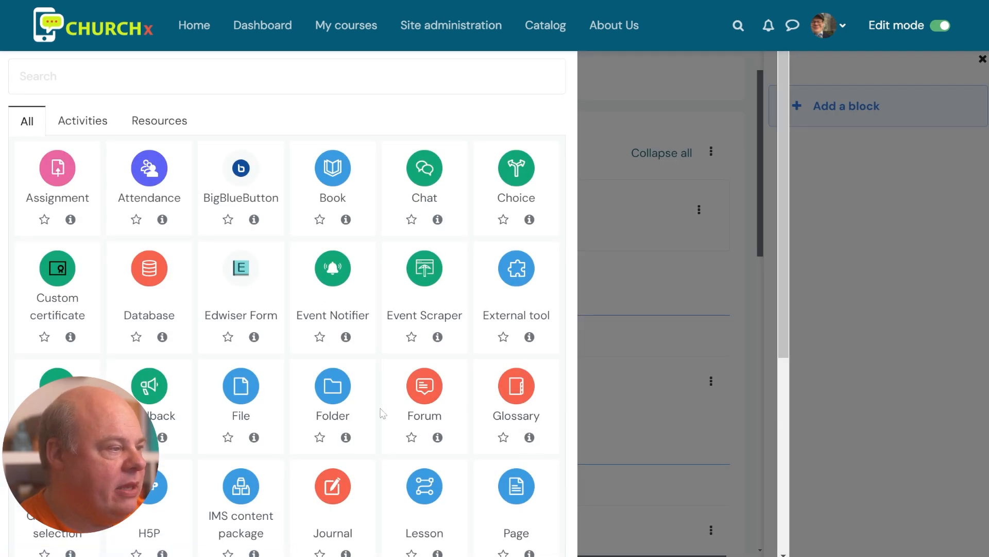
scroll(389, 408, "down", 1)
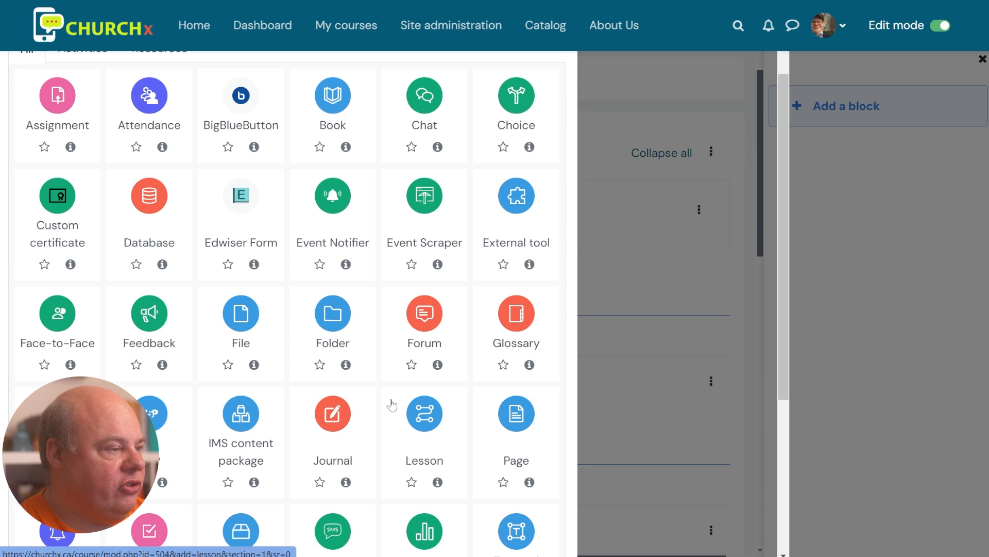
Add a Page named 'aoeuaou', description 'eaou', content 'aoeuaoue', and expand Activity completion
left_click(513, 421)
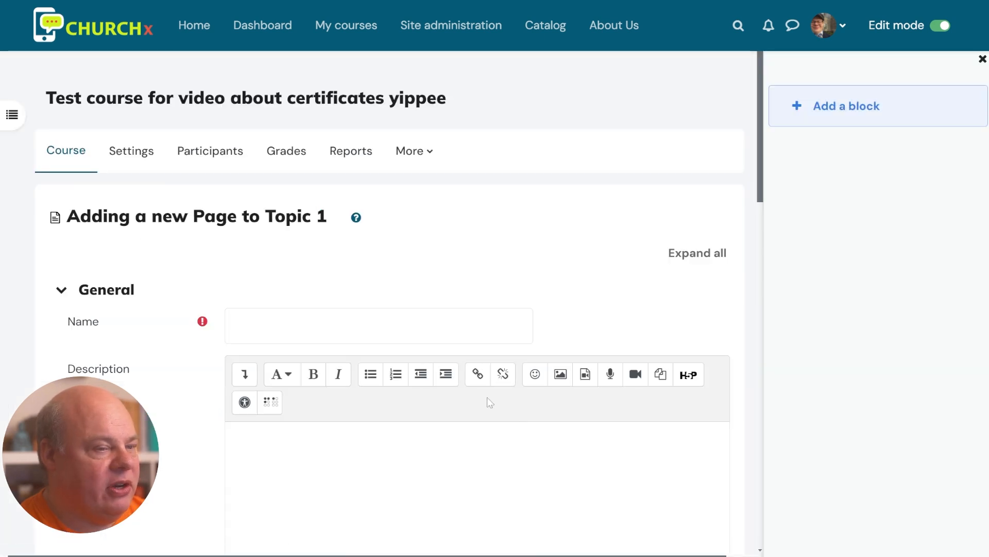
type("aoeuaou")
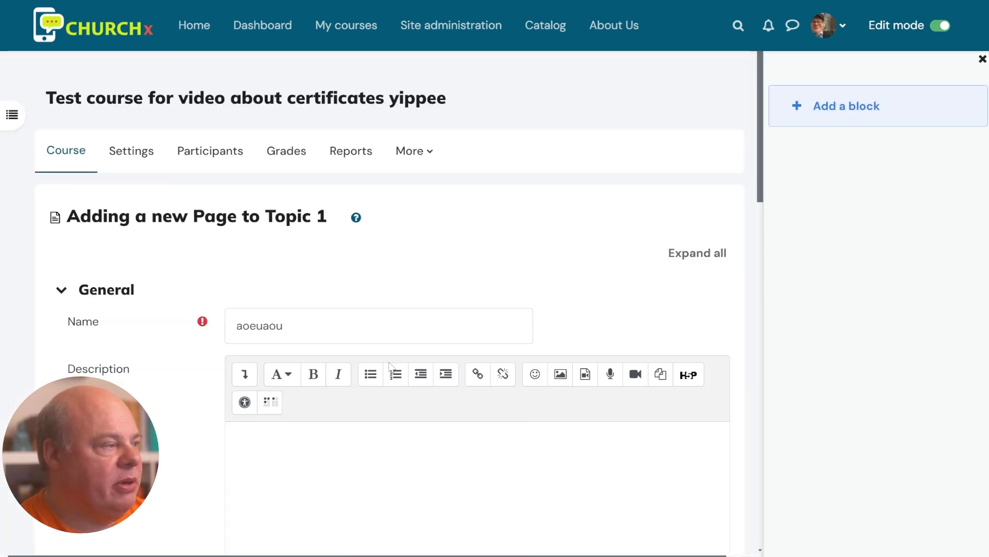
scroll(393, 368, "down", 3)
type("eaou")
scroll(396, 404, "down", 4)
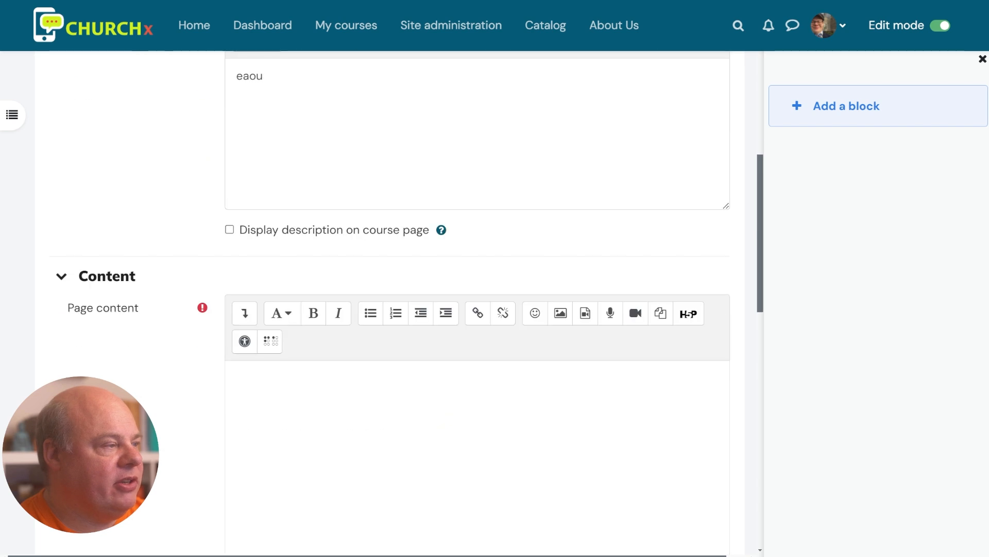
left_click(396, 404)
type("aoeuaoue")
scroll(426, 406, "down", 7)
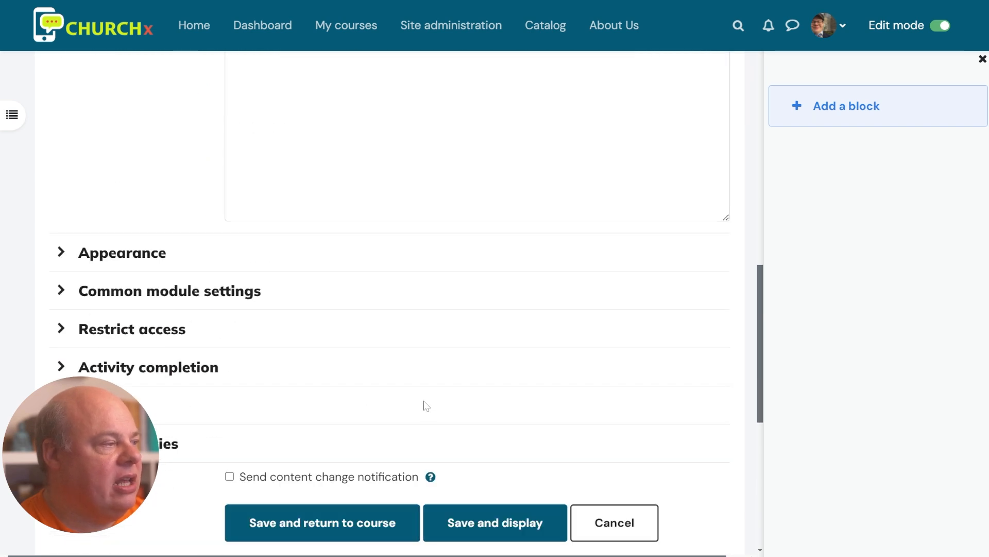
left_click(149, 367)
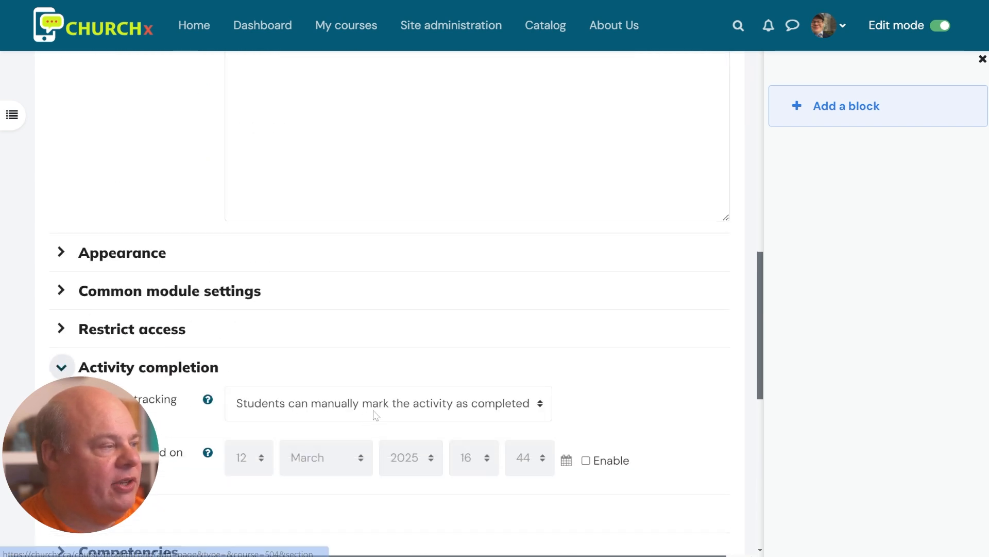
scroll(389, 284, "down", 3)
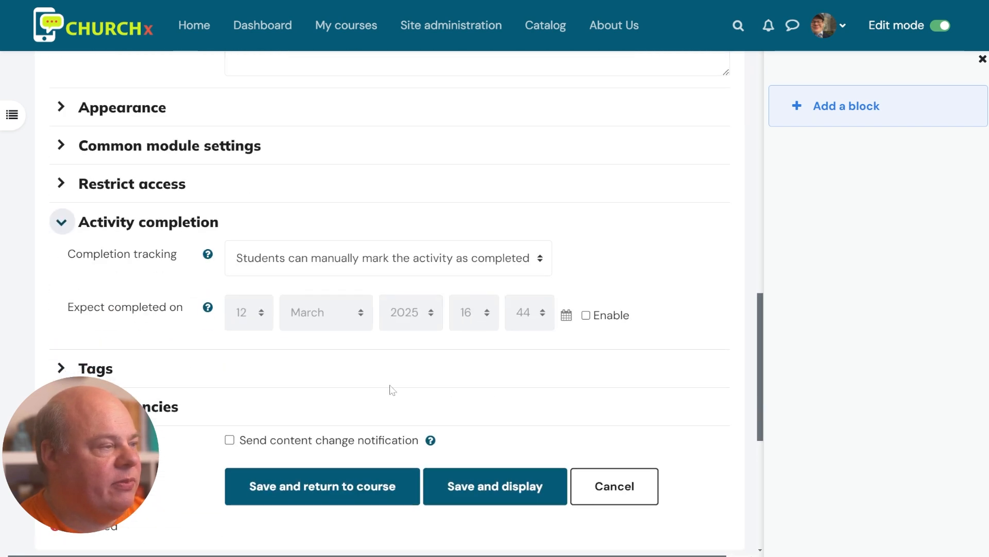
Make the page complete when conditions are met (viewing it) and save it to the course
left_click(404, 272)
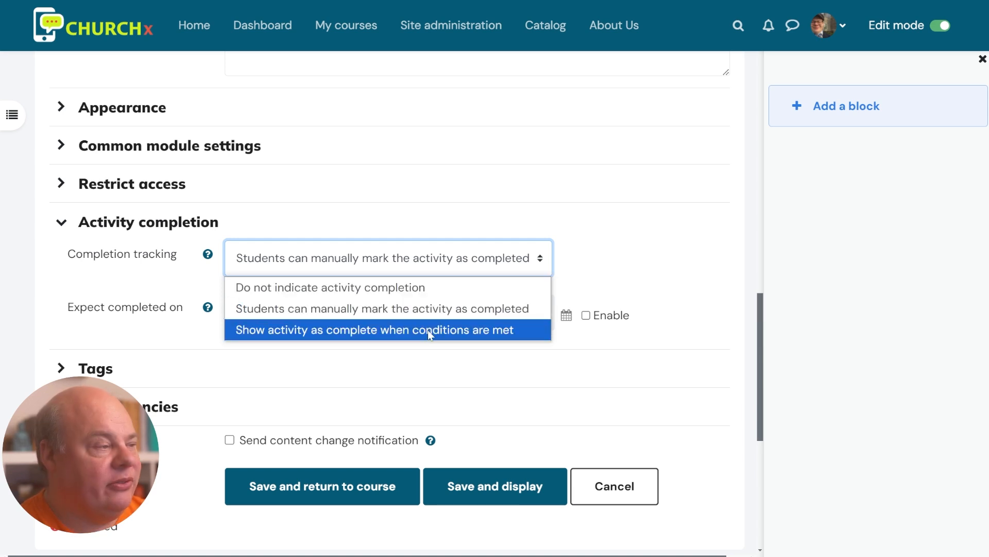
left_click(458, 330)
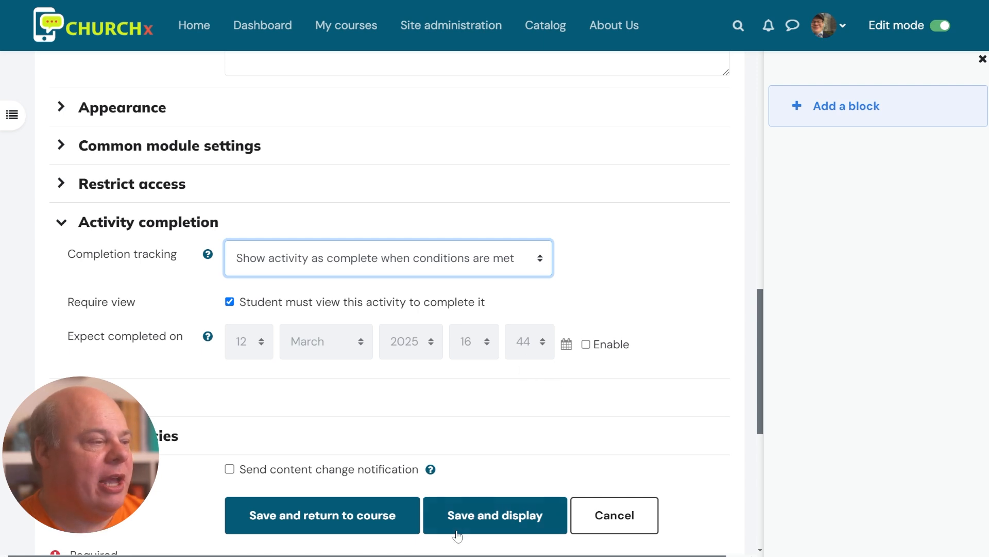
left_click(380, 514)
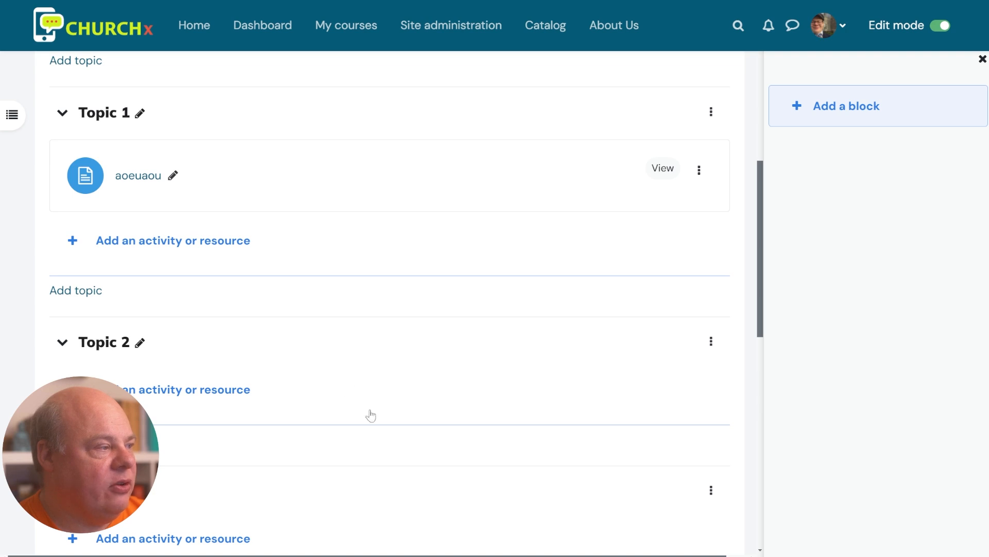
scroll(376, 417, "up", 5)
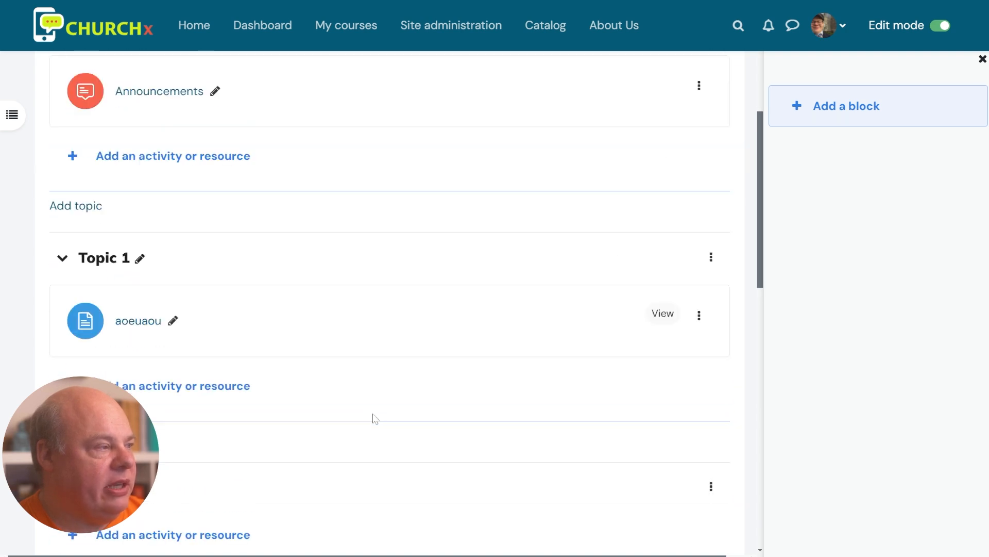
scroll(373, 425, "down", 2)
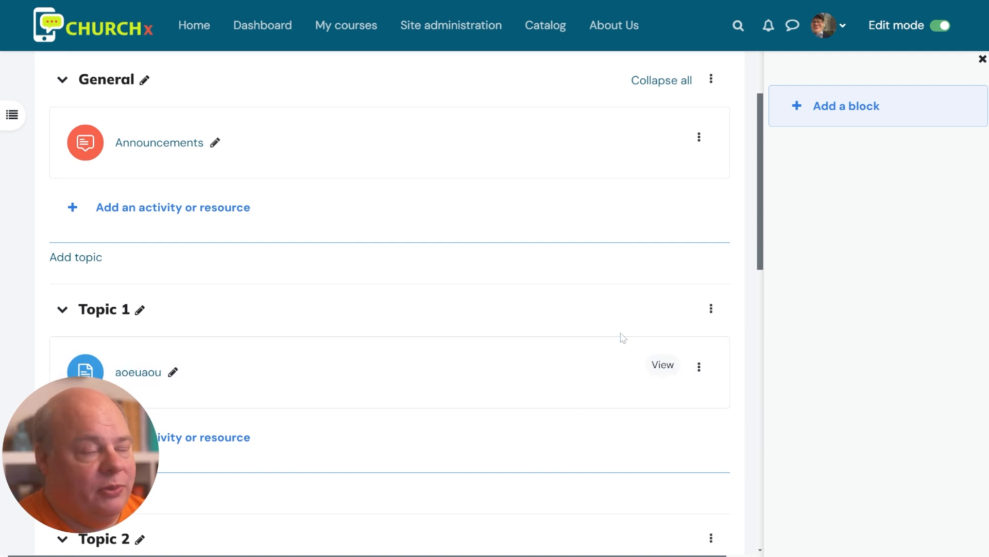
scroll(592, 309, "up", 3)
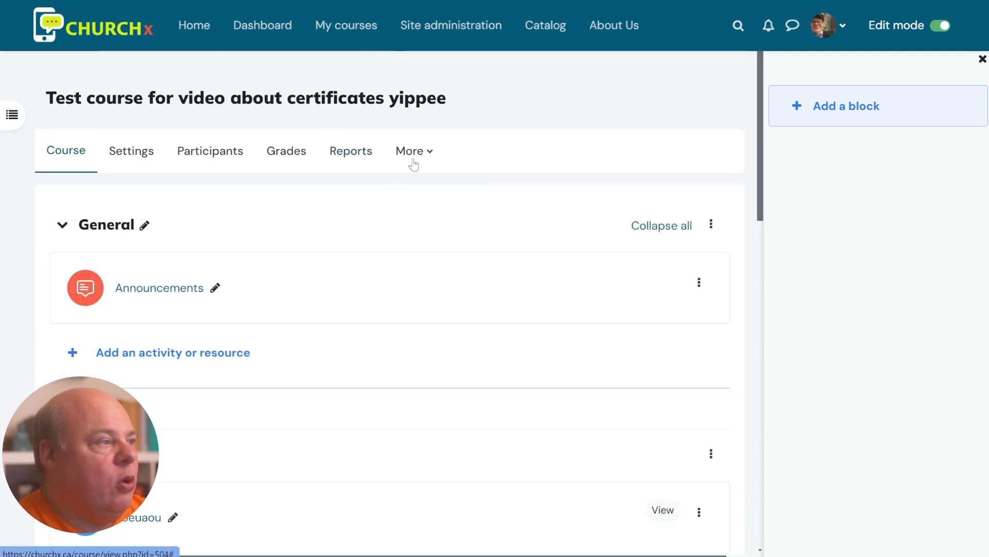
Open Course completion settings and keep 'Course is complete when ALL conditions are met'
left_click(412, 154)
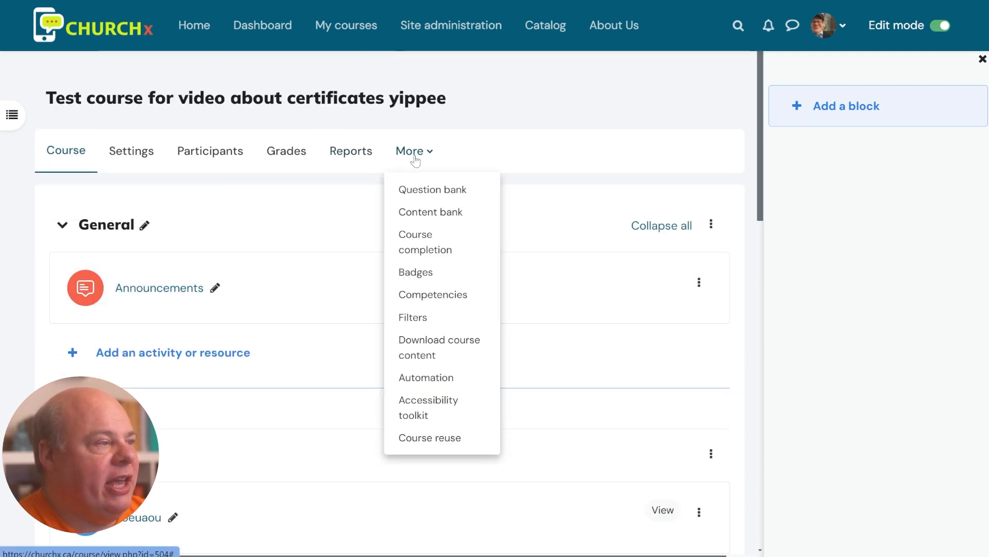
left_click(425, 251)
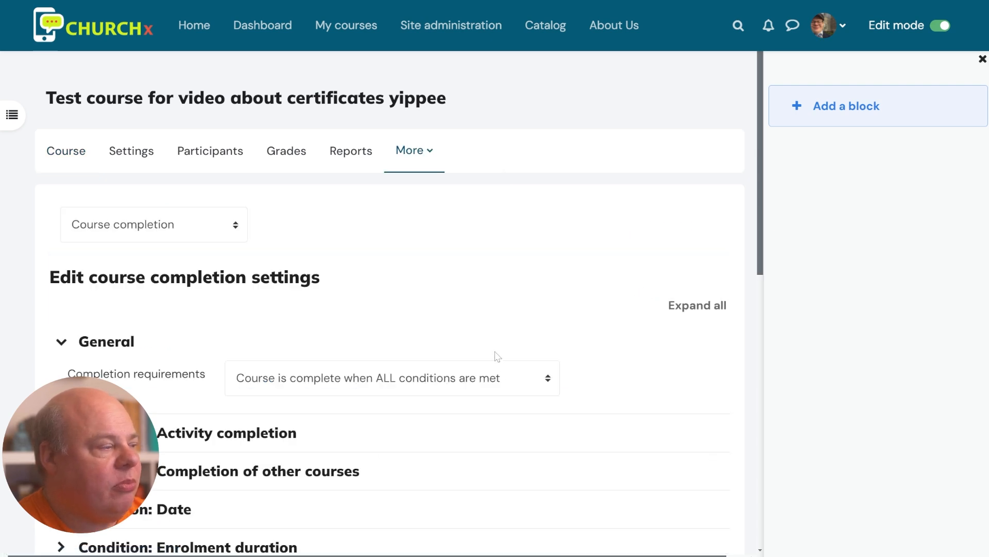
scroll(495, 355, "down", 3)
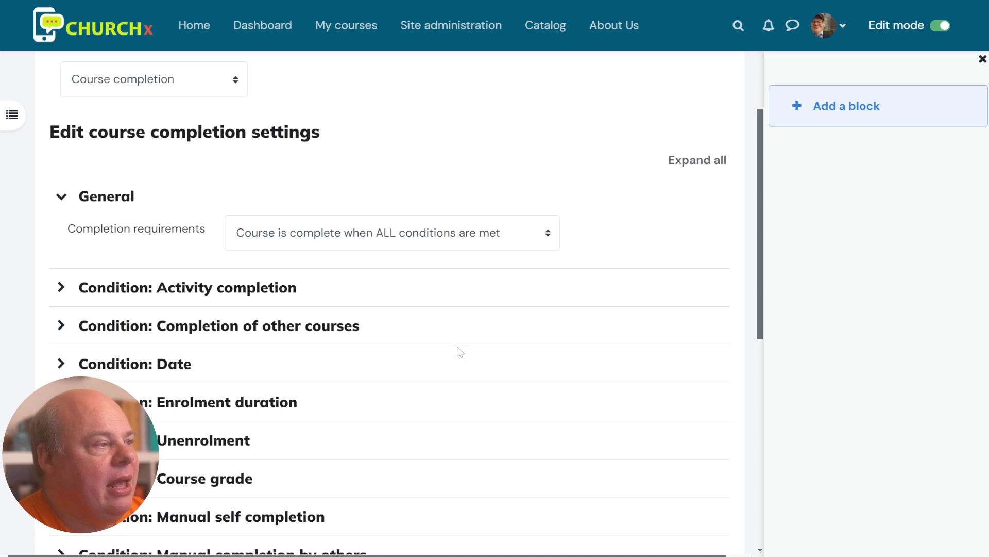
left_click(431, 243)
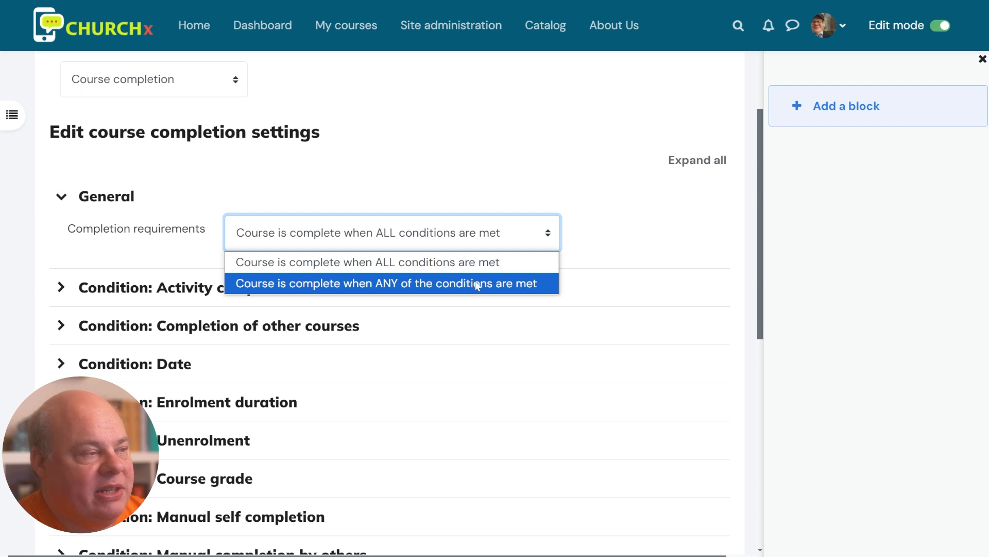
left_click(472, 265)
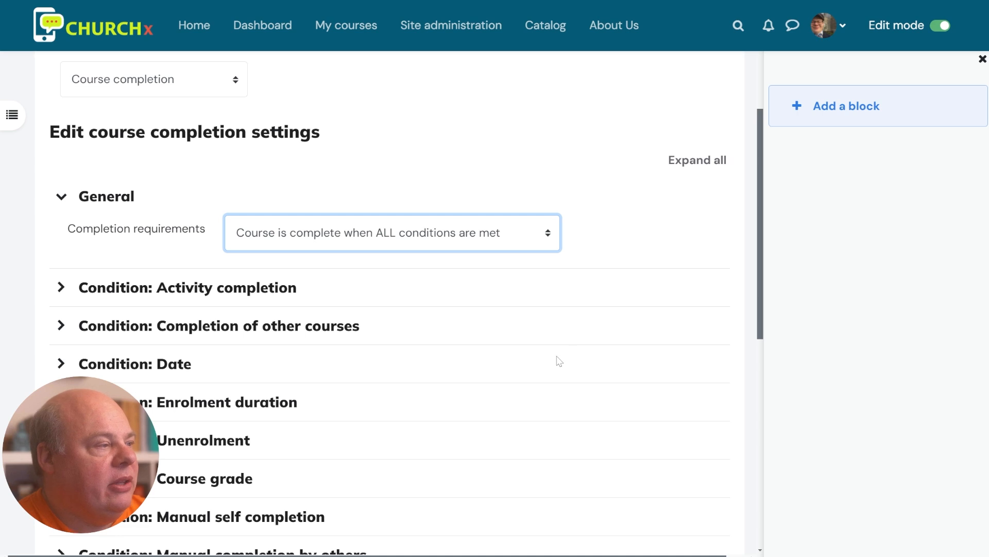
scroll(551, 327, "down", 2)
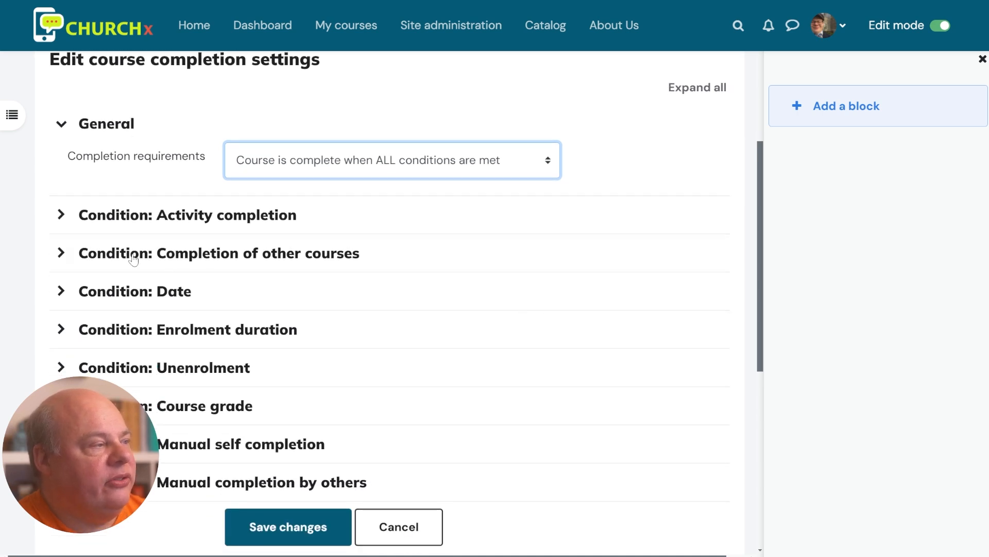
Expand the Activity completion condition to review it
left_click(68, 220)
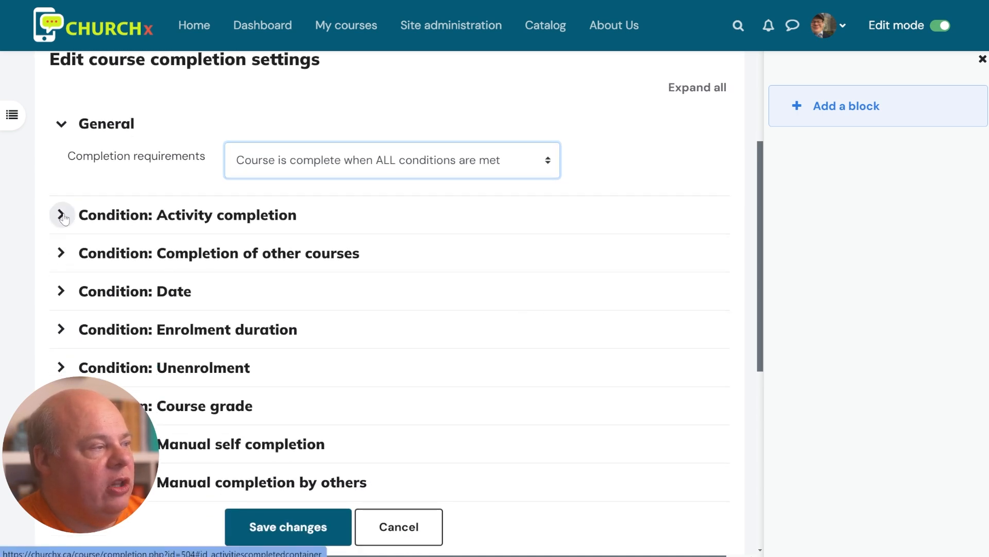
left_click_drag(357, 285, 178, 270)
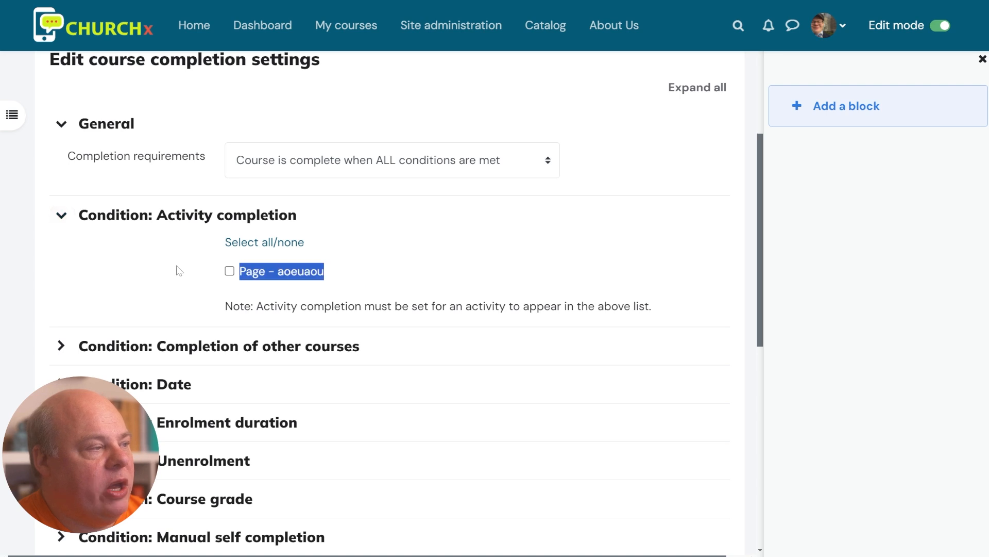
left_click(334, 285)
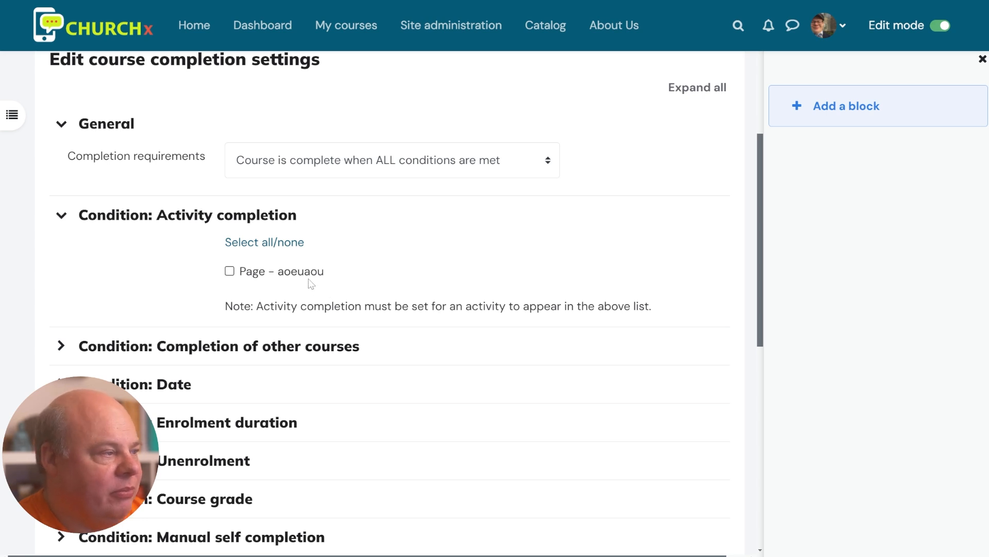
scroll(308, 286, "down", 1)
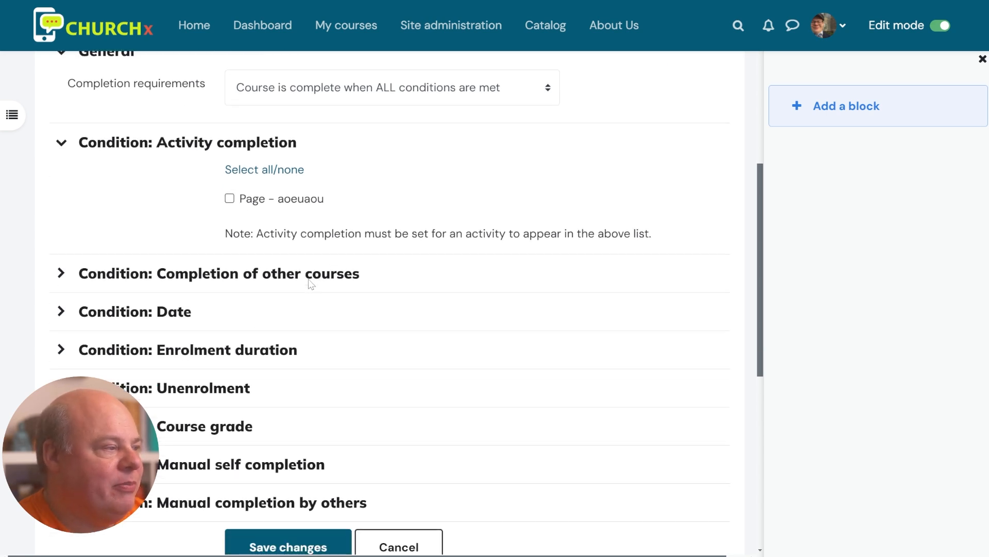
Review the Completion of other courses, Date and Enrolment duration conditions
left_click(61, 273)
left_click(61, 273)
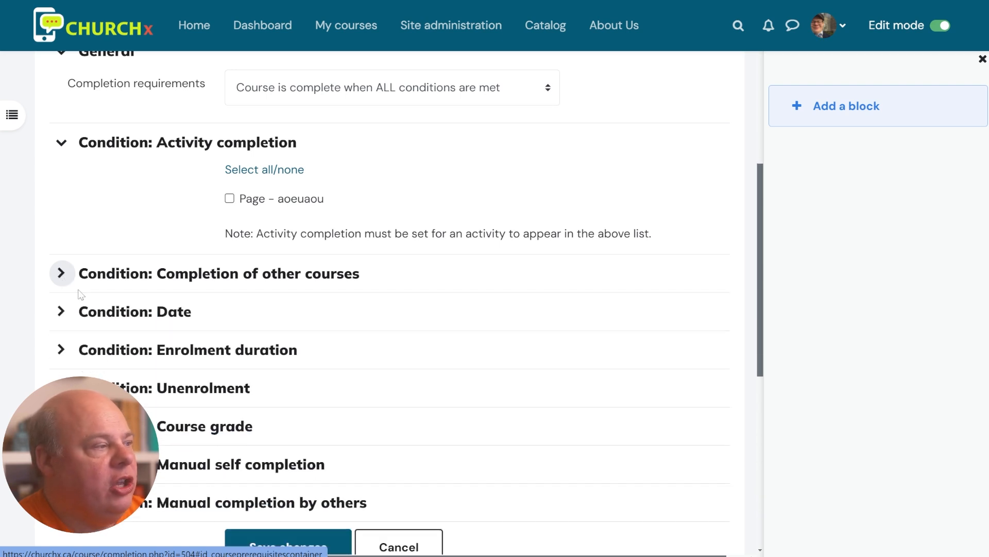
left_click(72, 315)
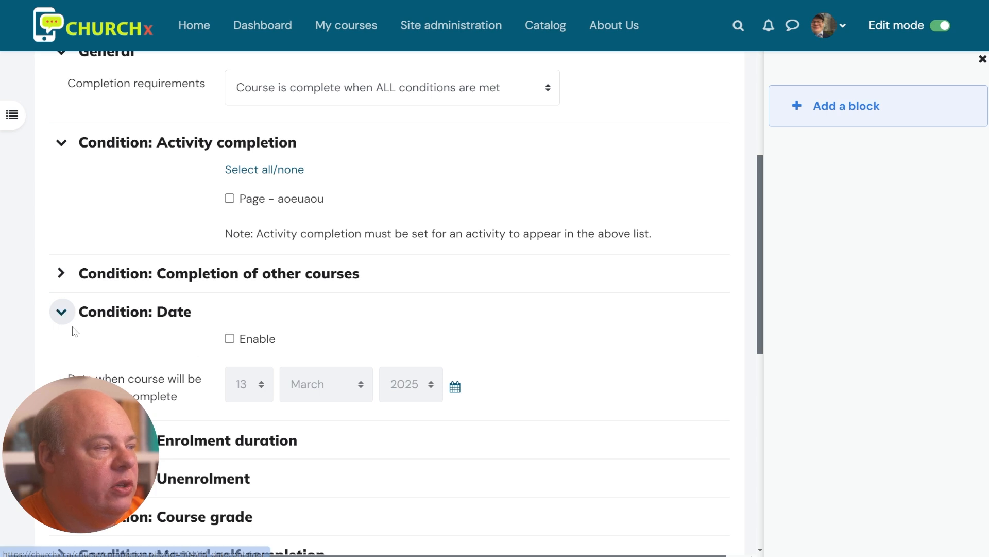
left_click(111, 312)
scroll(316, 390, "down", 3)
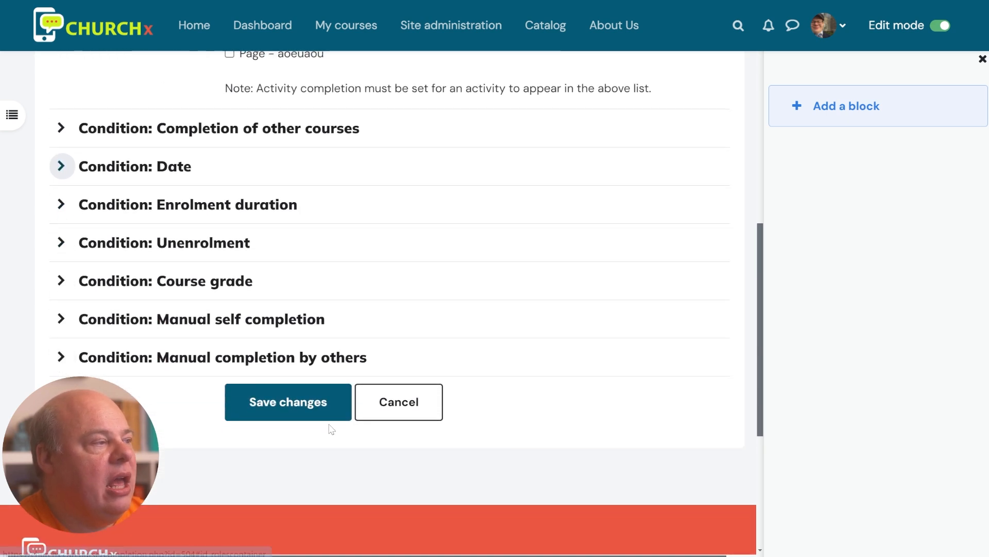
left_click(141, 201)
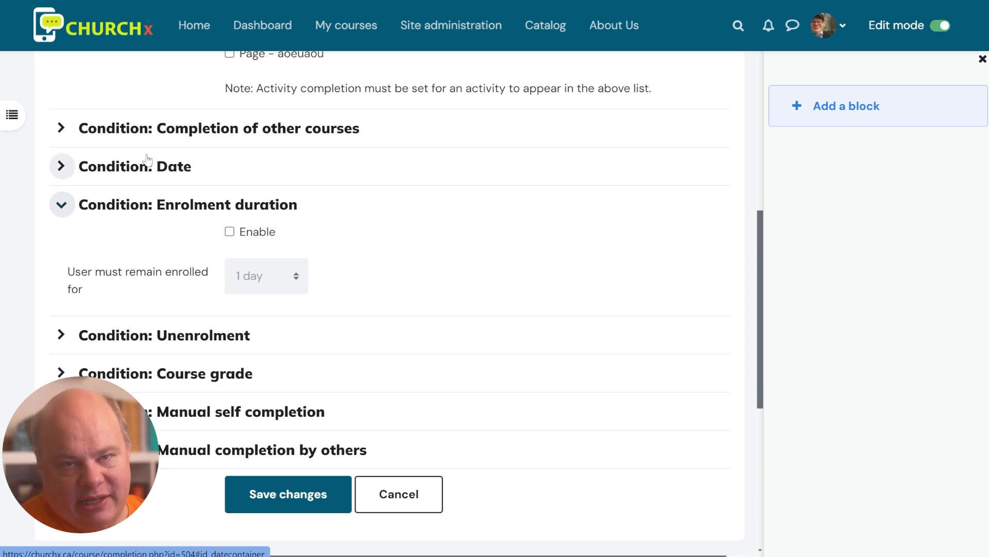
scroll(345, 352, "down", 2)
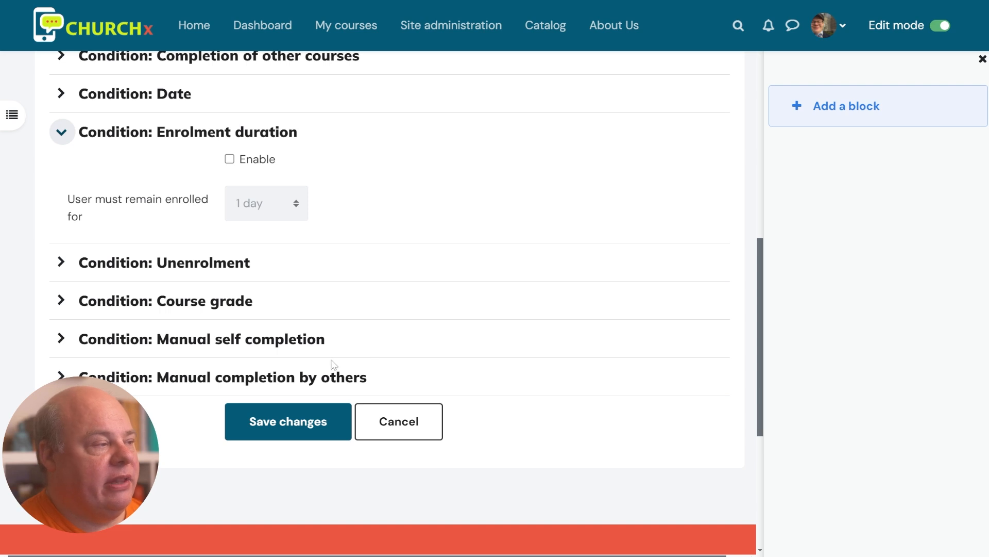
scroll(378, 347, "down", 2)
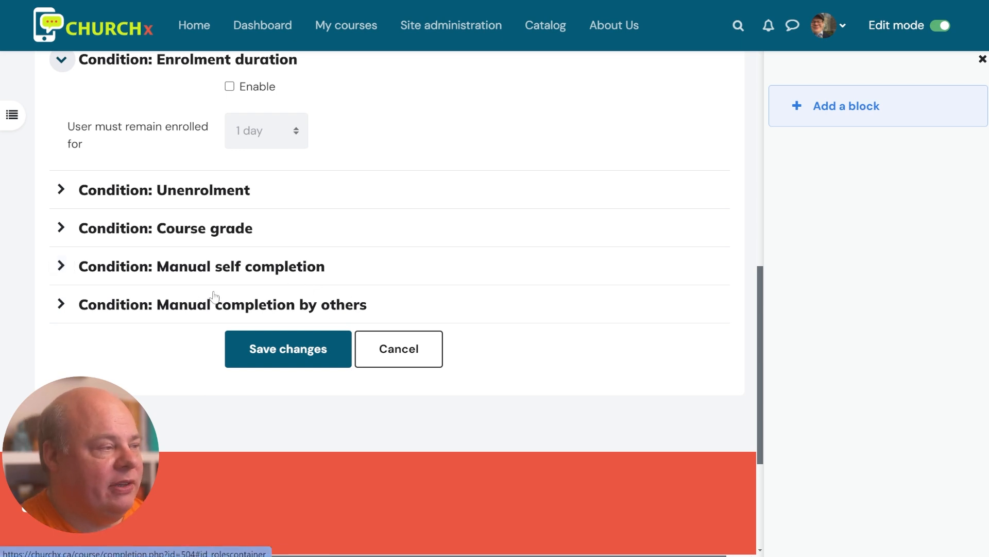
scroll(165, 288, "down", 1)
Tick Teacher under Manual completion by others and require ANY selected roles
left_click(130, 238)
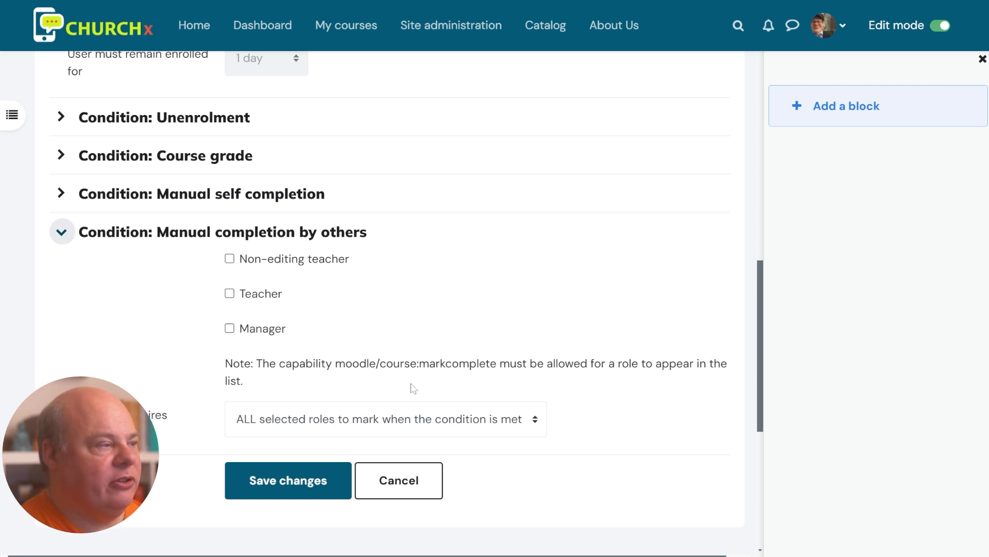
left_click(235, 293)
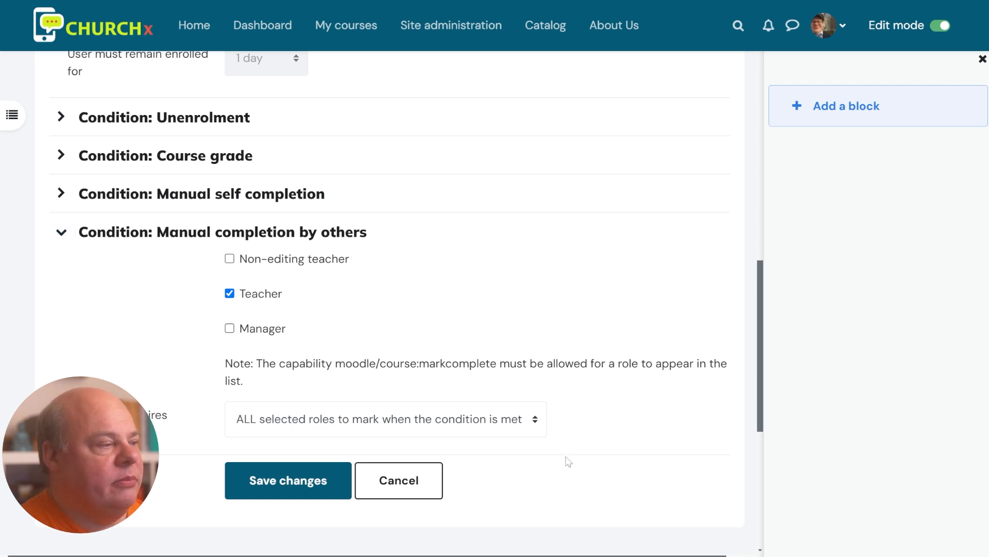
left_click(446, 429)
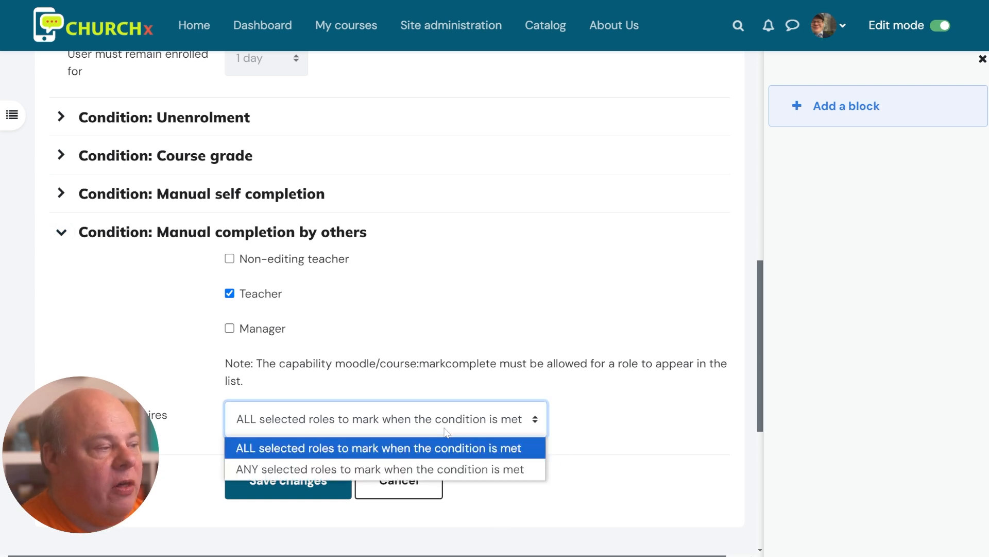
left_click(464, 469)
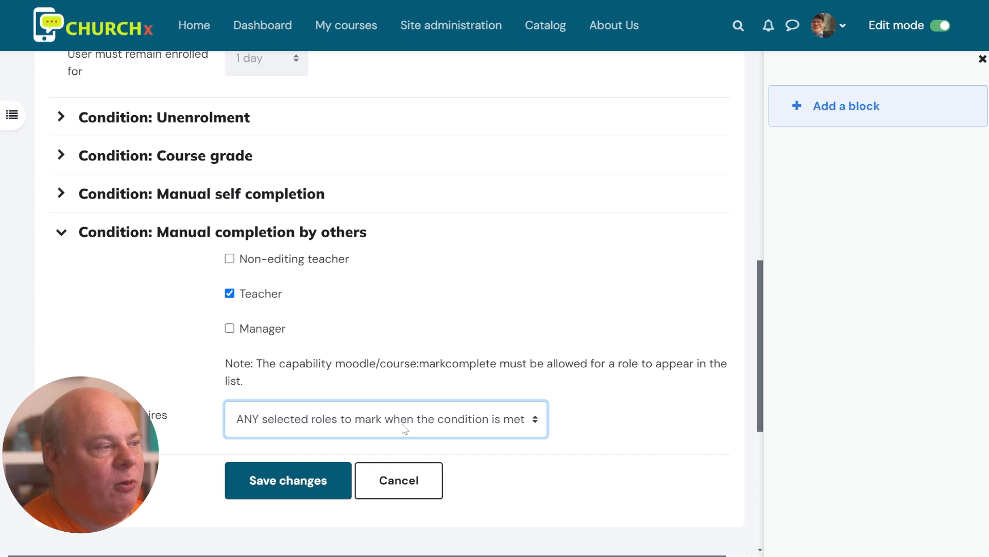
scroll(403, 429, "up", 8)
scroll(405, 428, "up", 2)
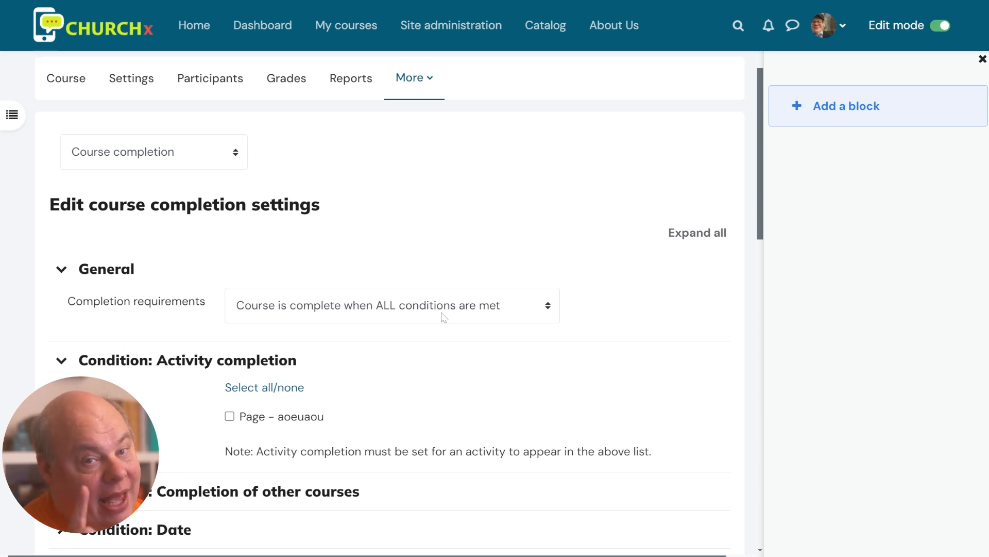
Tick 'Page - aoeuaou' as a required activity for course completion
scroll(315, 403, "down", 2)
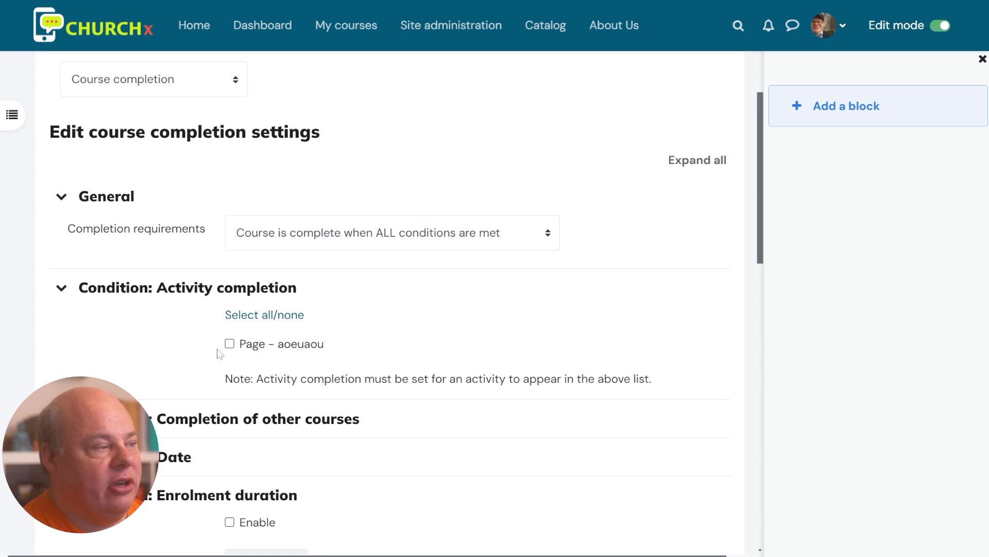
left_click(229, 344)
scroll(386, 366, "down", 3)
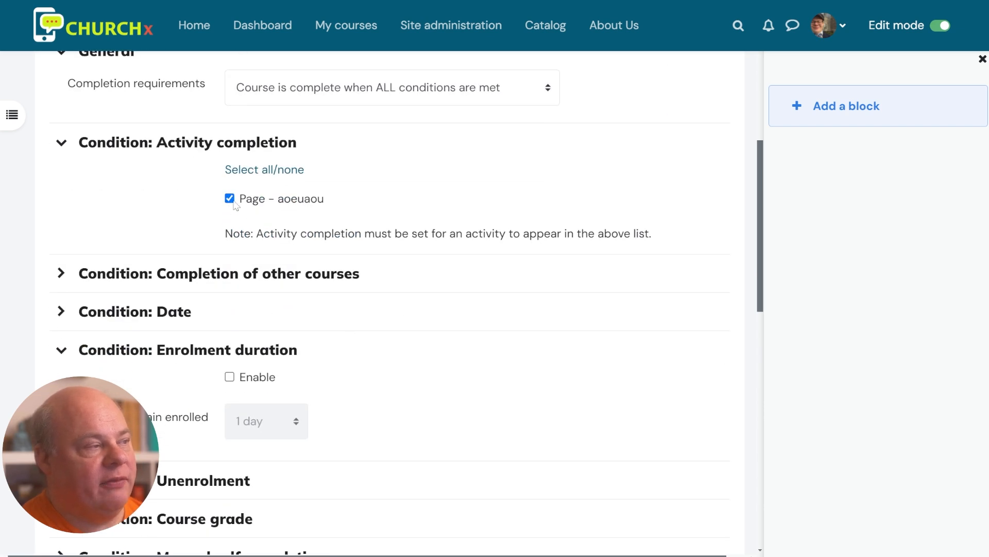
left_click(230, 201)
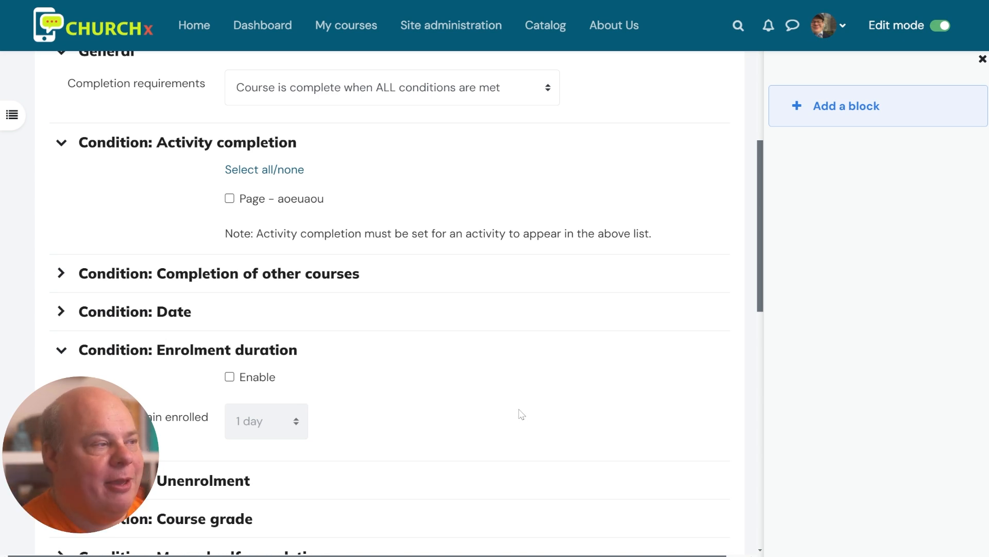
left_click(241, 201)
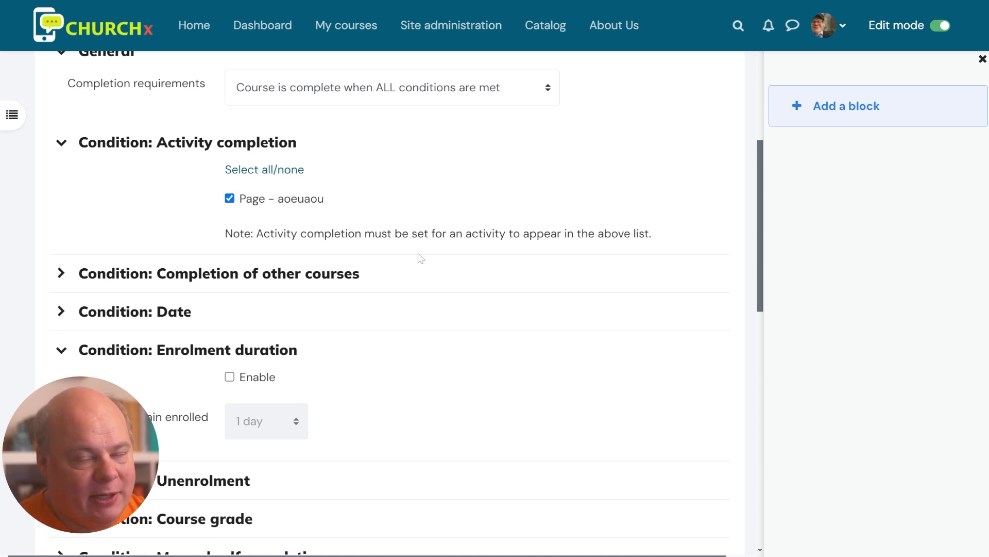
scroll(274, 300, "down", 8)
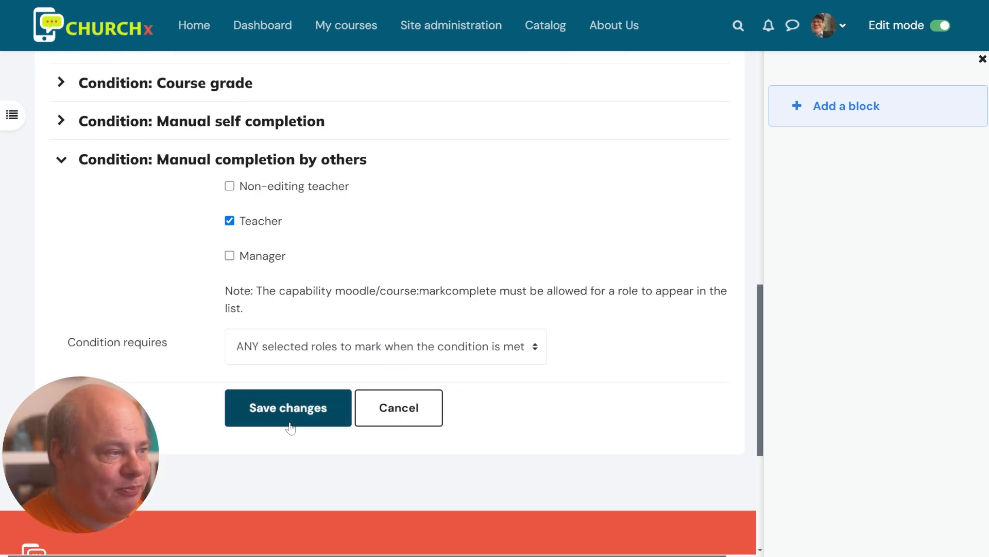
Save the completion settings and open the activity chooser for the General section
left_click(290, 429)
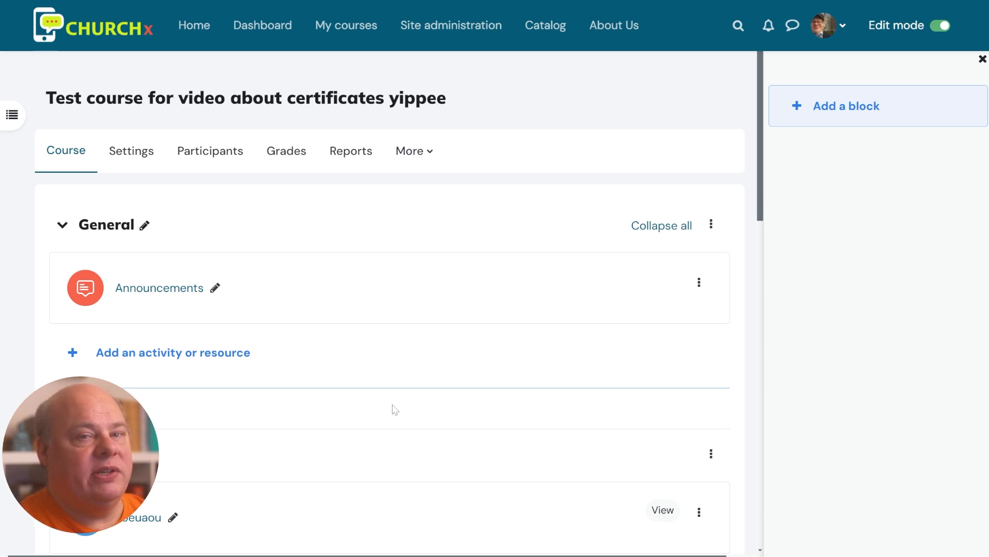
scroll(344, 526, "down", 1)
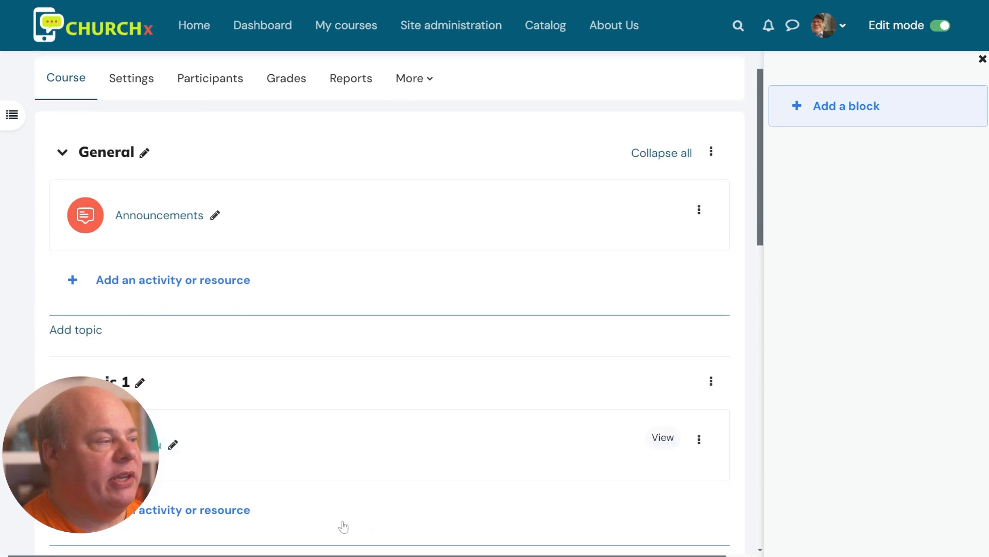
scroll(342, 438, "down", 1)
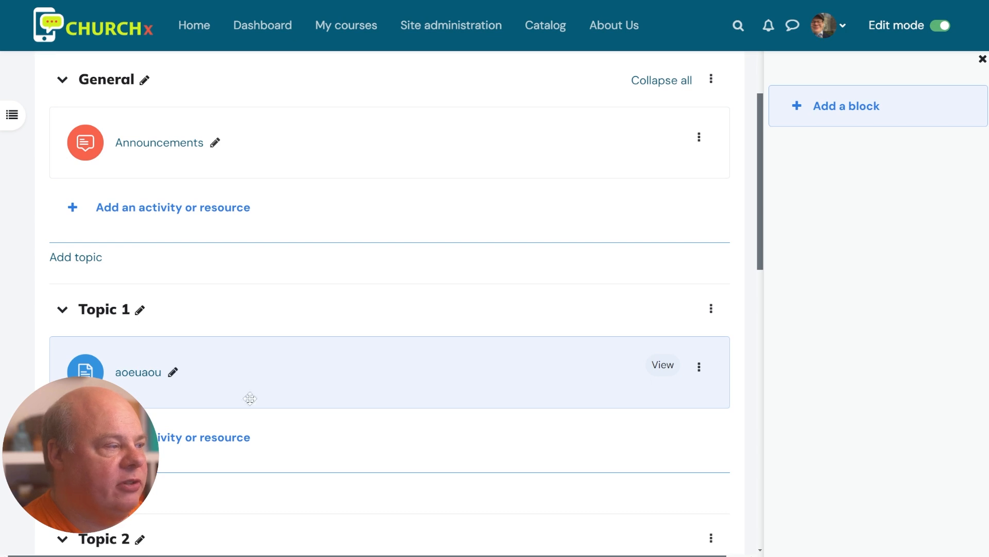
left_click(186, 211)
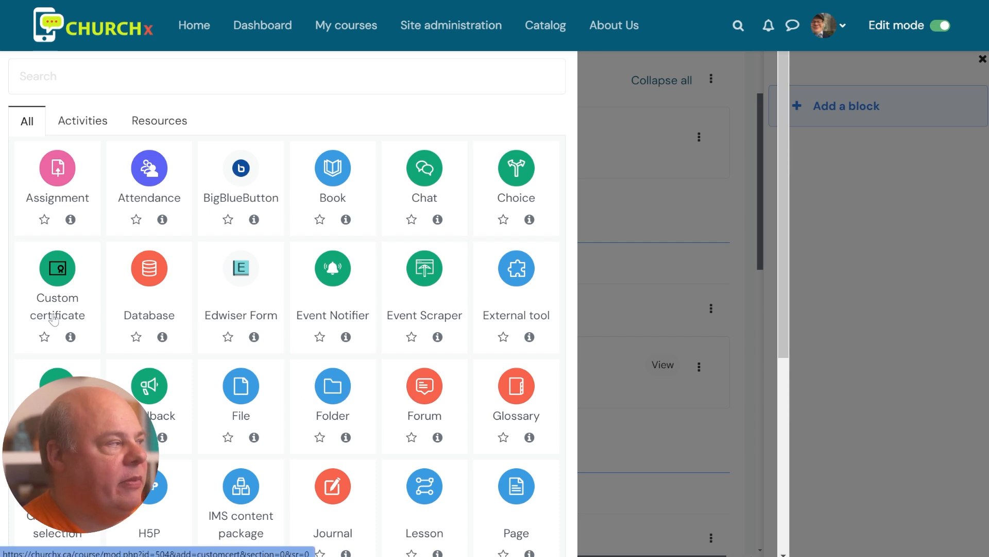
Name the certificate 'Graduation Certificate', describe it as also emailed, and show the description on the course page
scroll(135, 224, "down", 3)
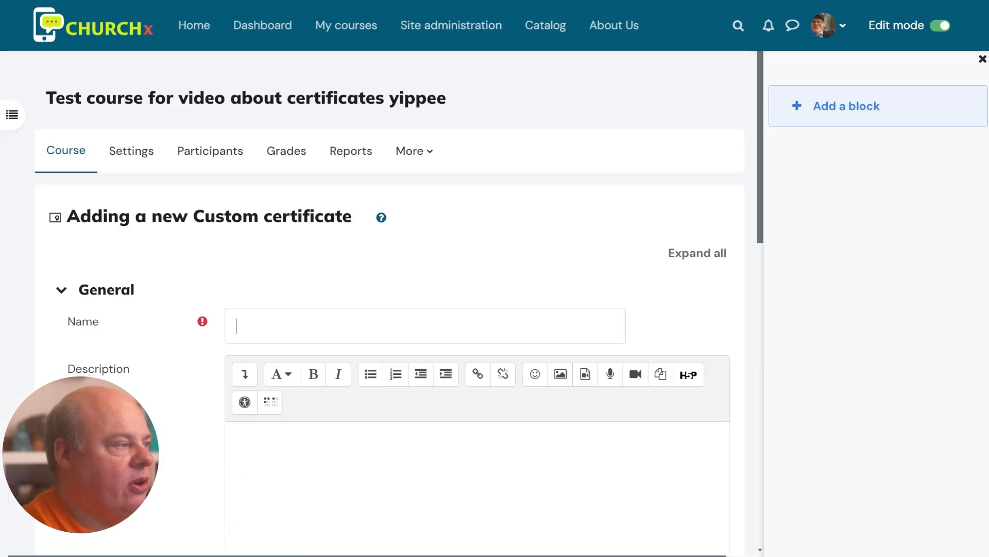
type("Graduation")
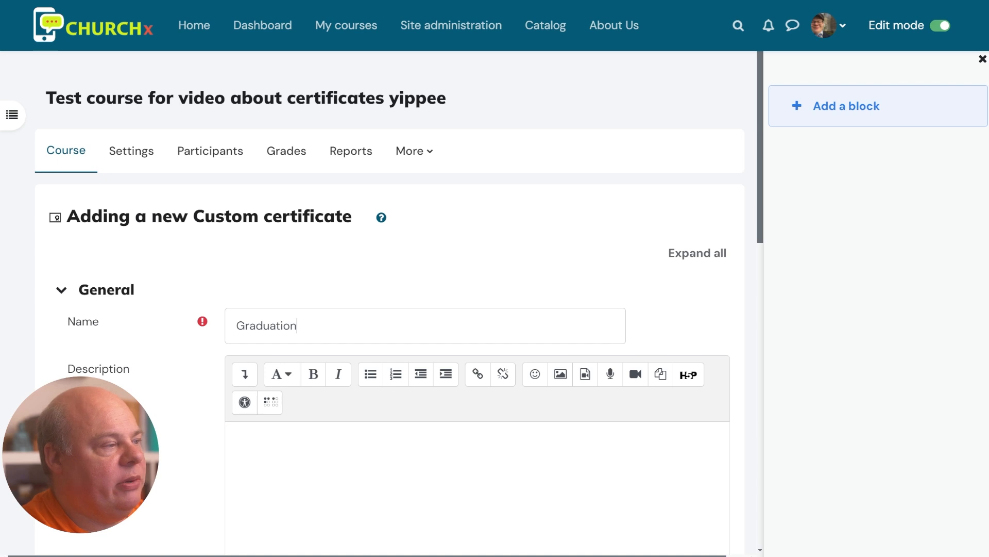
type(" Certif")
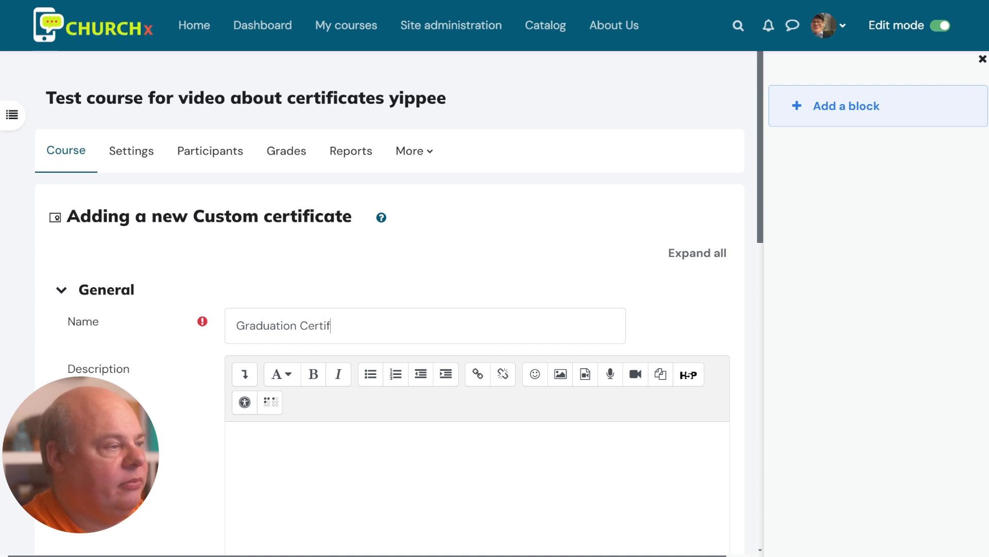
type("icate")
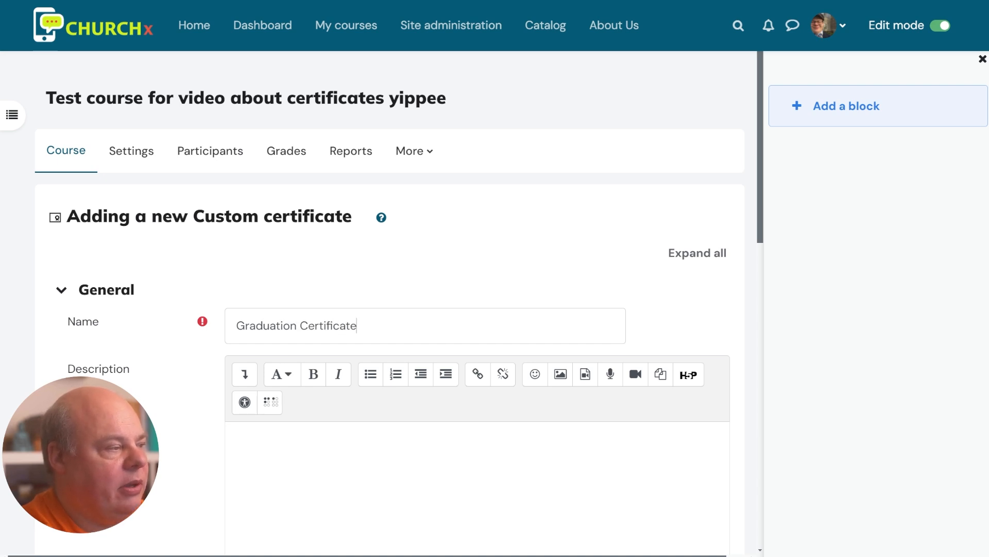
scroll(392, 304, "down", 4)
left_click(237, 222)
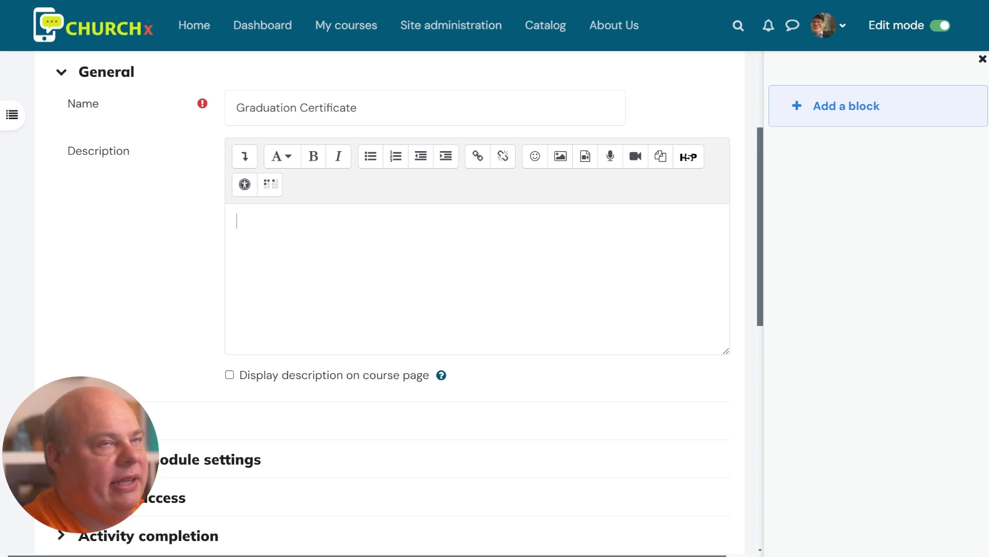
type("Click")
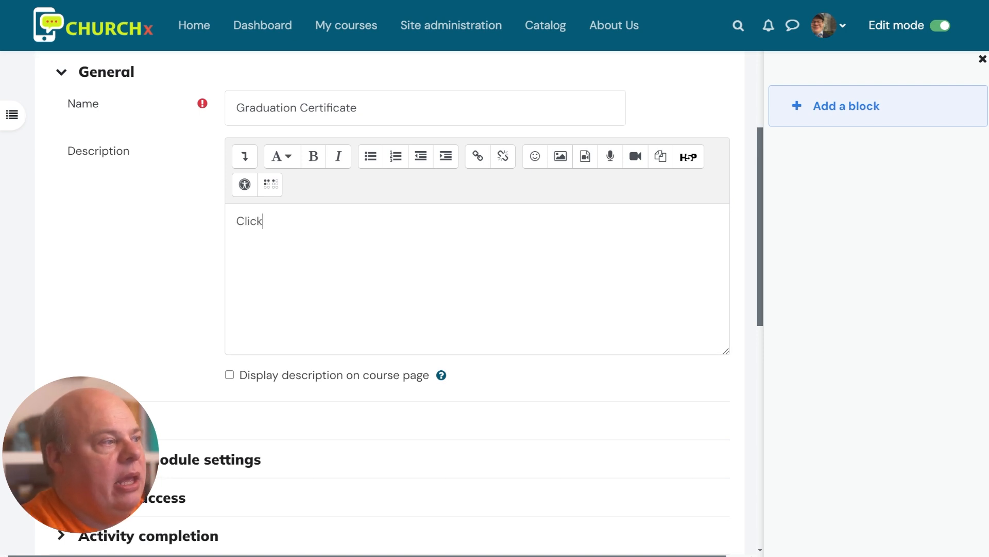
type(" here  to see your")
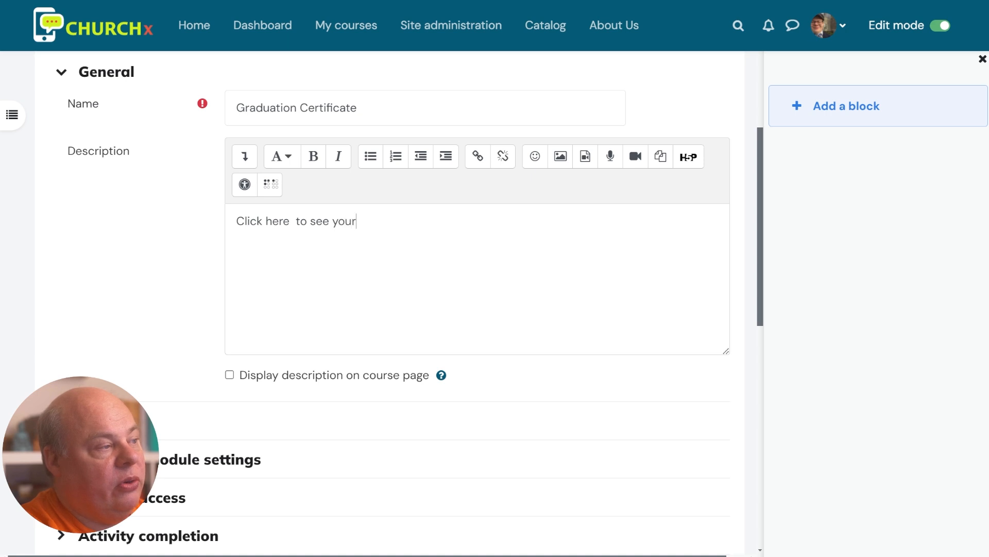
type(" cert")
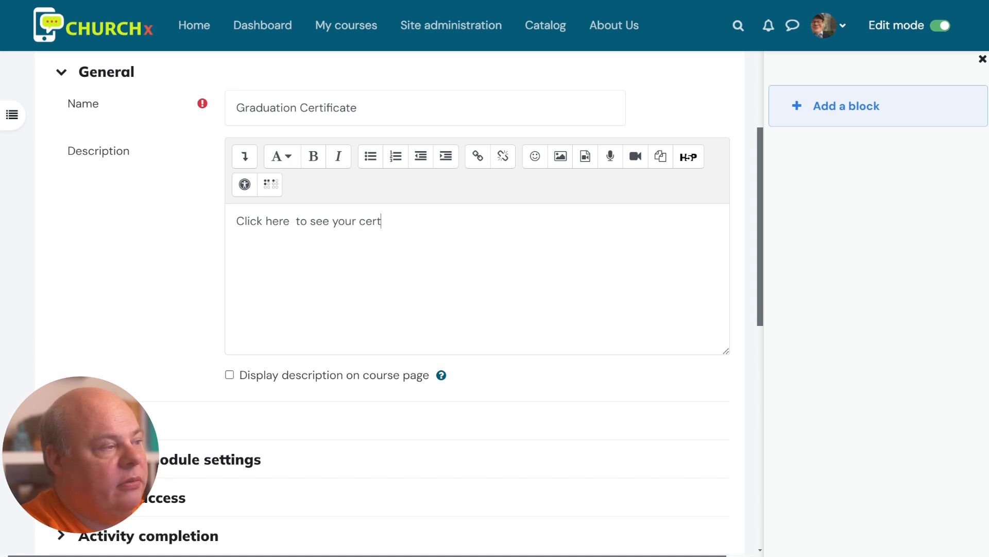
type("ificate, which w")
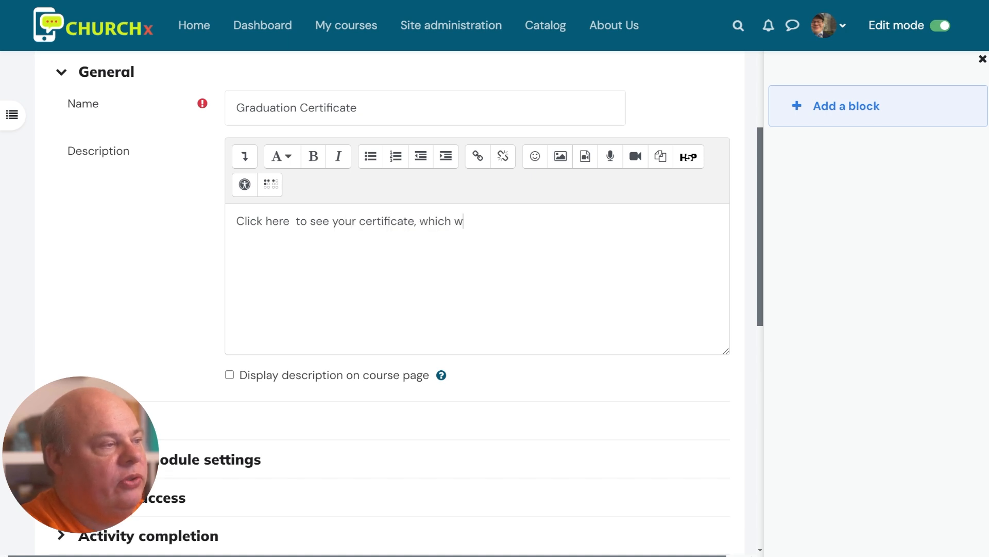
type("ill also be email")
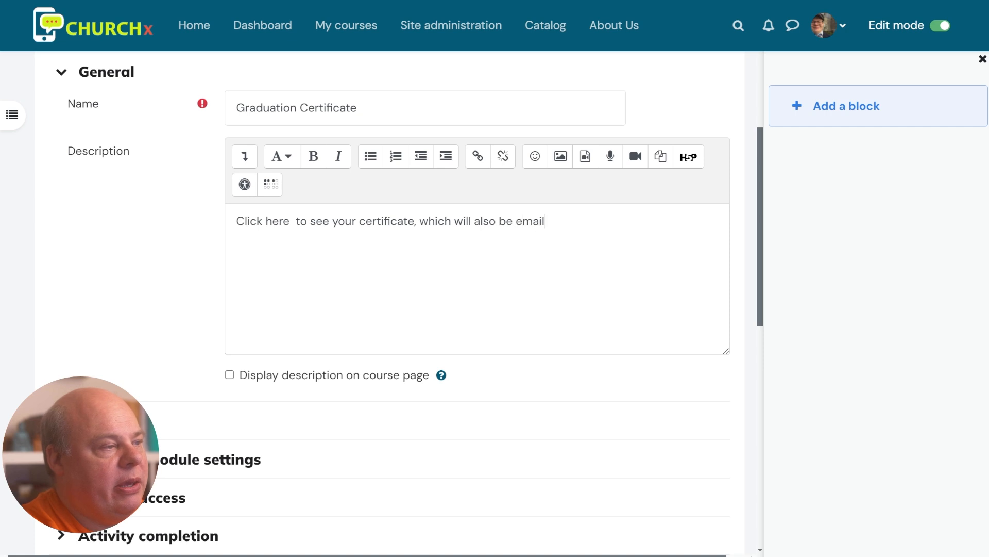
type("edto")
key("BackSpace")
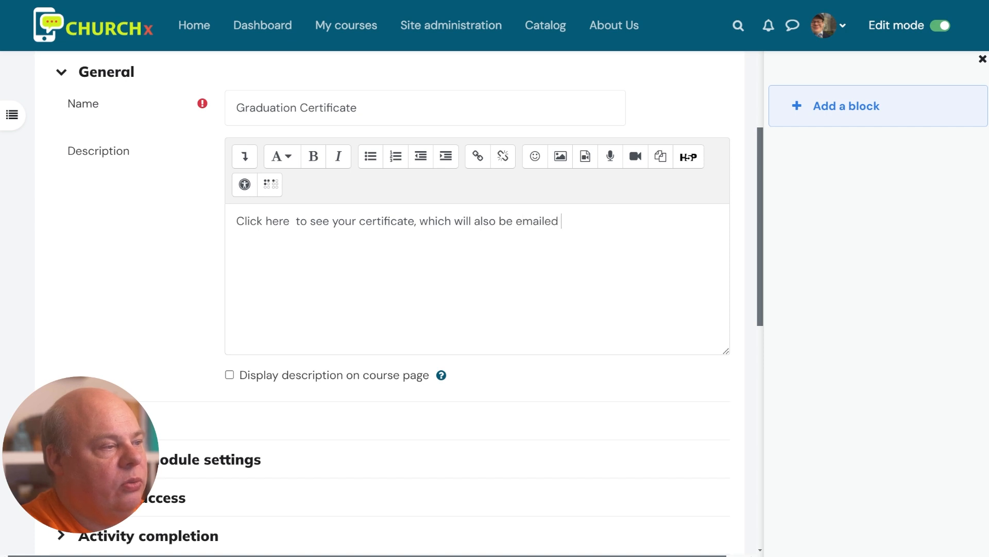
type("to oyu")
key("BackSpace")
key("BackSpace")
key("BackSpace")
type("you")
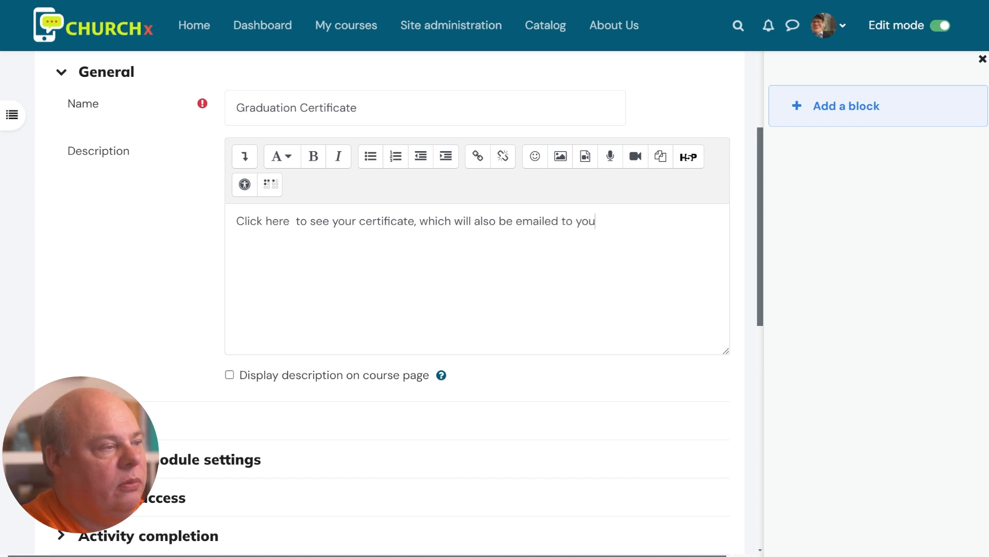
type("!")
left_click(230, 374)
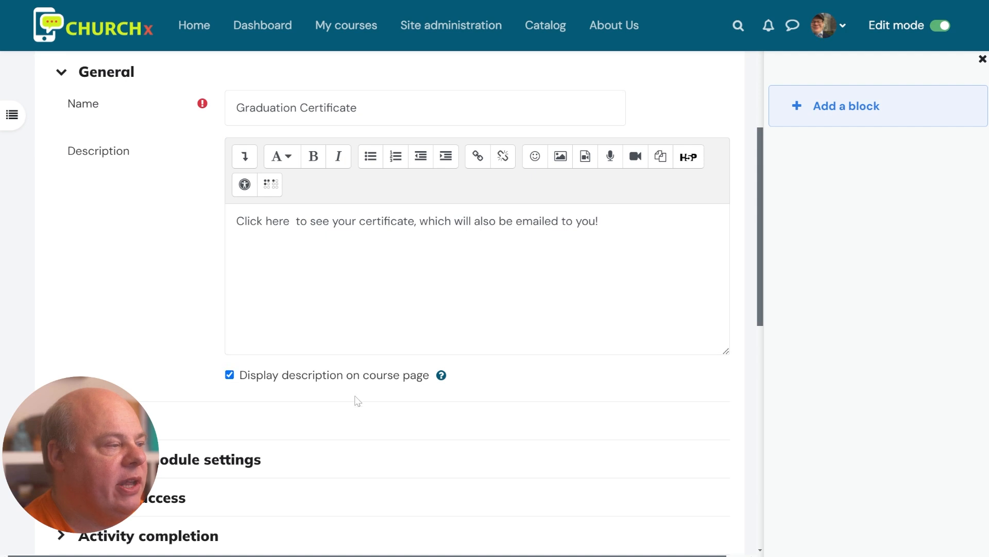
scroll(360, 400, "down", 2)
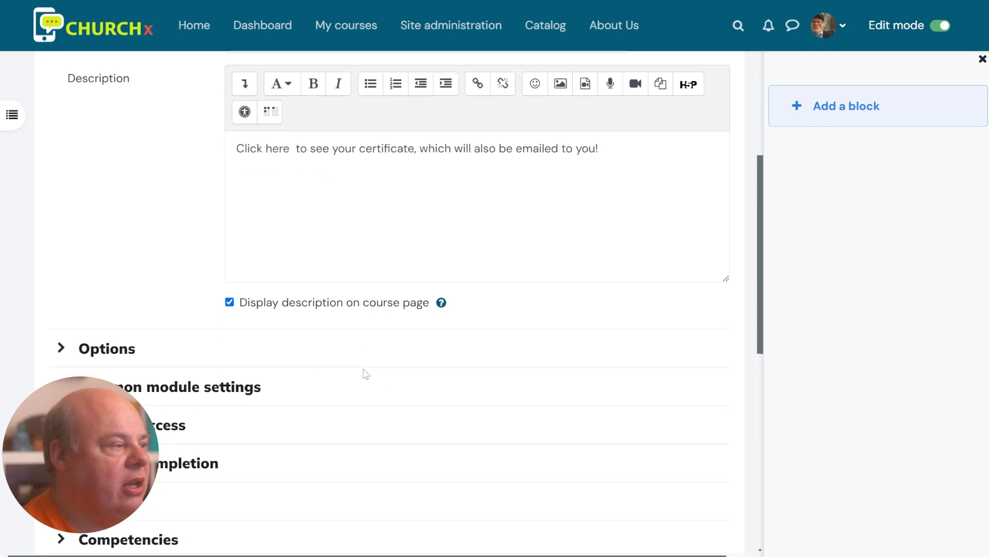
In Options, keep delivery as 'Send the file inline to the browser' and Email students Yes
left_click(101, 348)
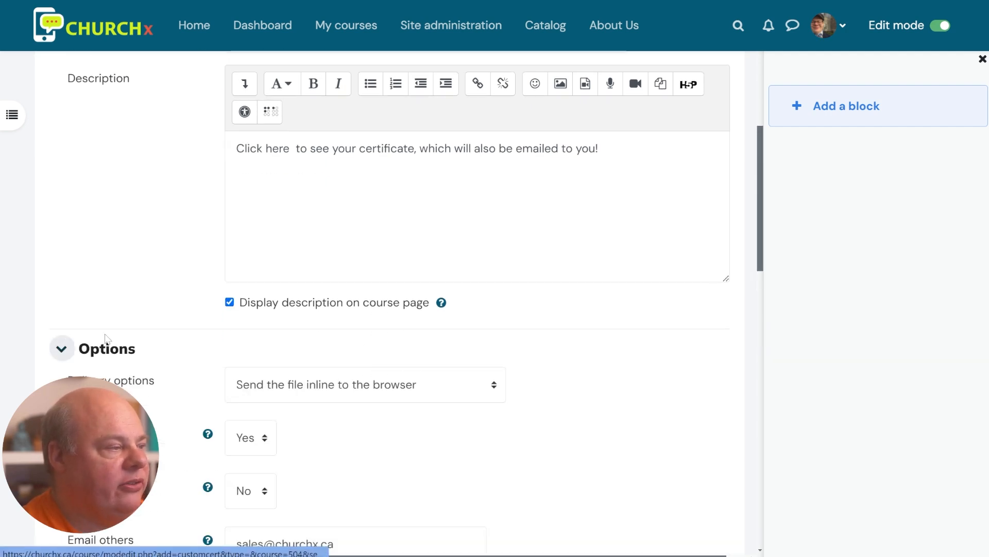
scroll(106, 339, "down", 3)
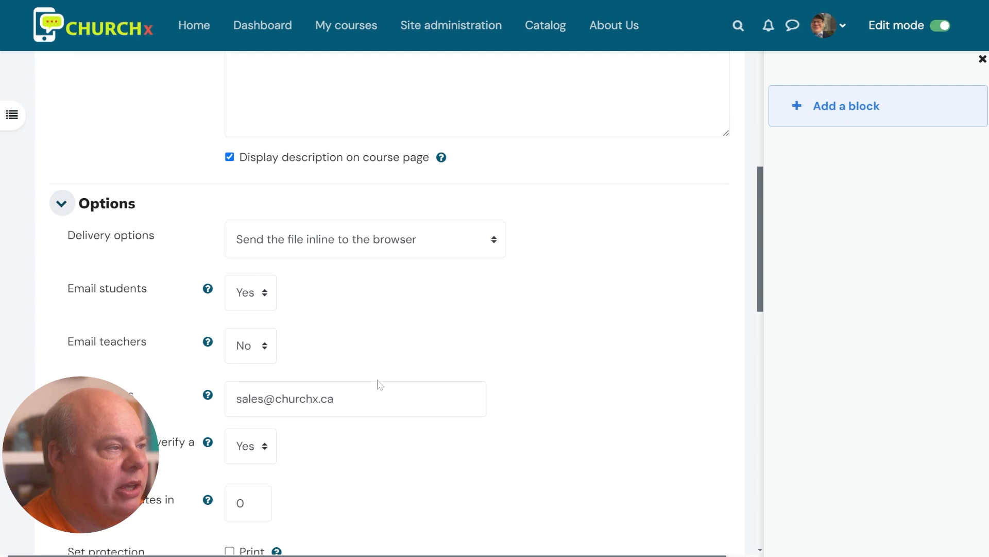
left_click(323, 247)
left_click(366, 267)
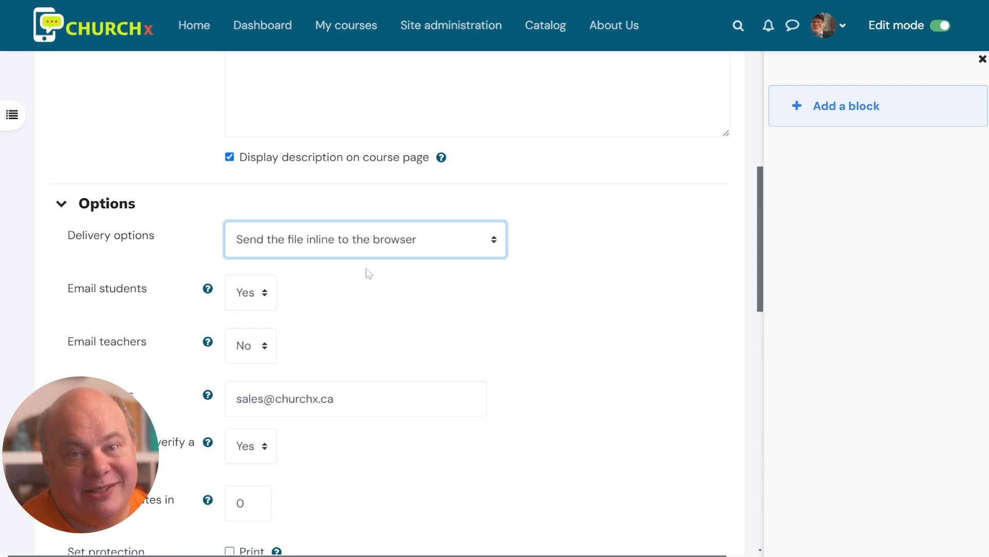
scroll(411, 343, "down", 2)
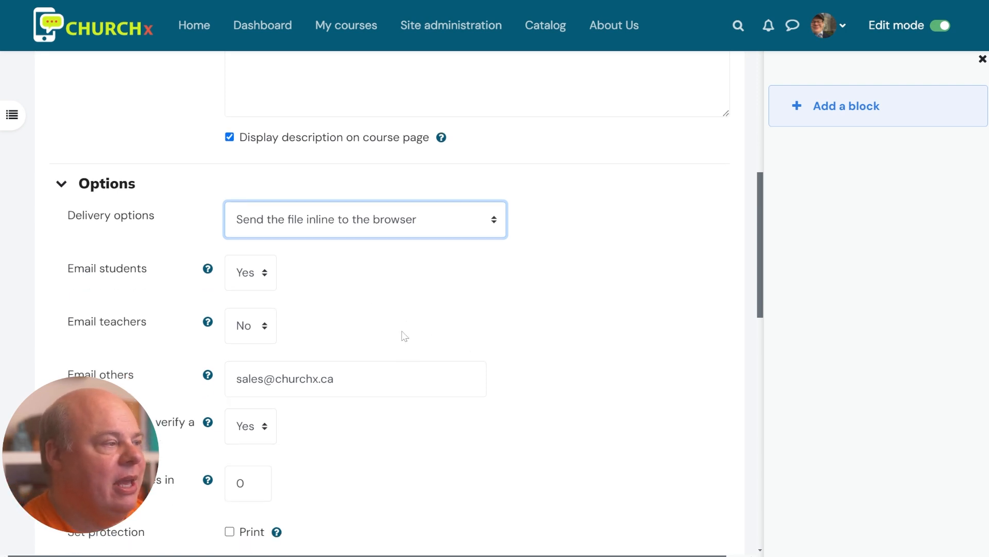
left_click(251, 227)
left_click(246, 268)
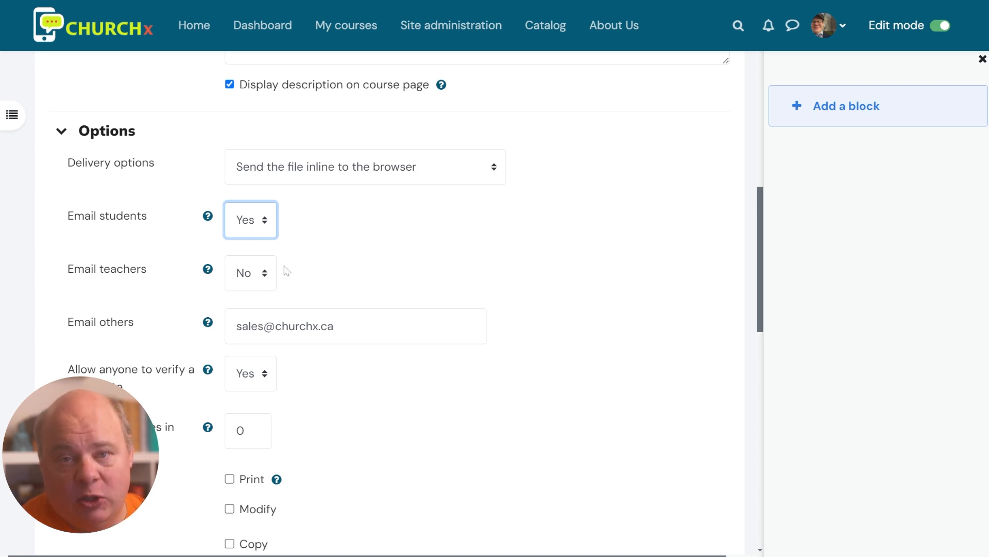
Review the certificate verification setting and scroll down to the save buttons
scroll(453, 309, "down", 2)
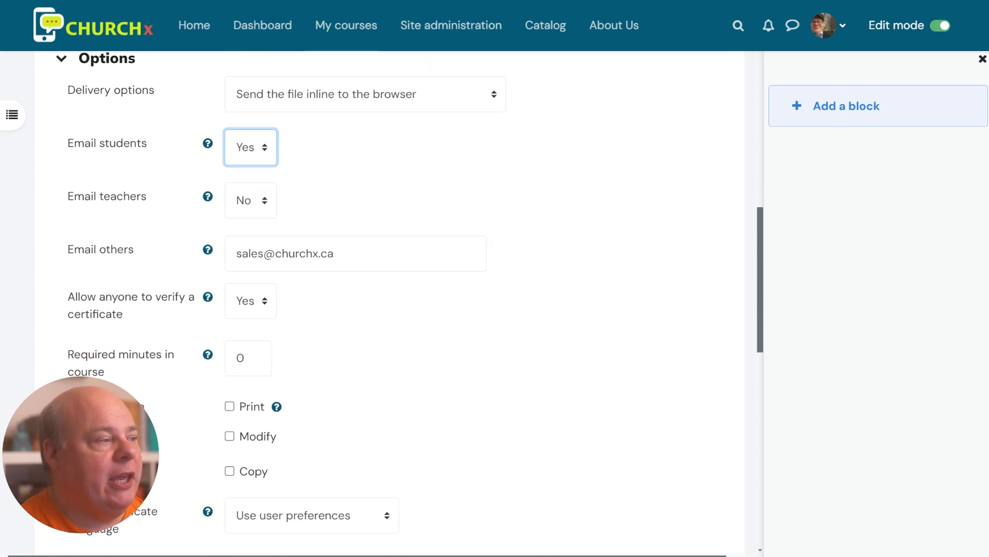
scroll(371, 263, "up", 1)
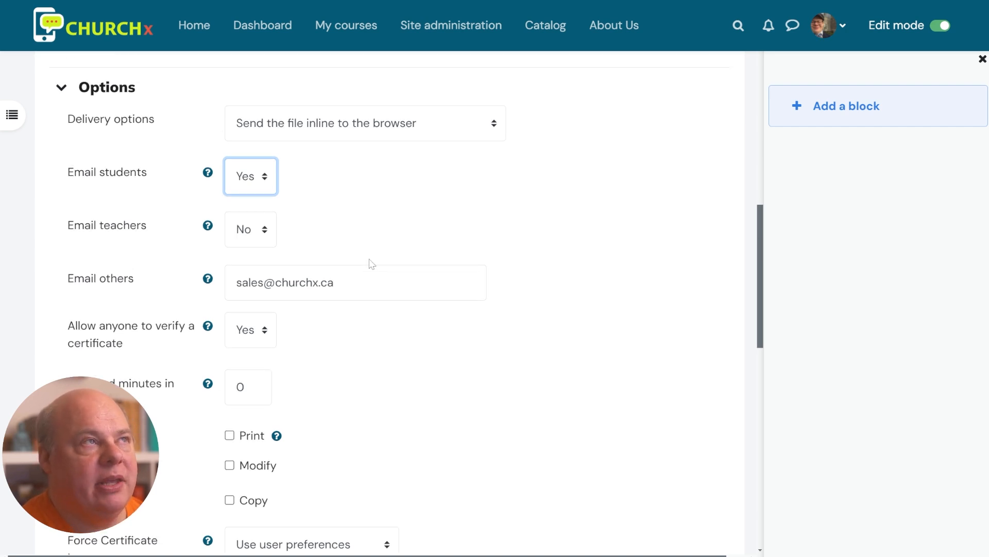
scroll(371, 263, "down", 1)
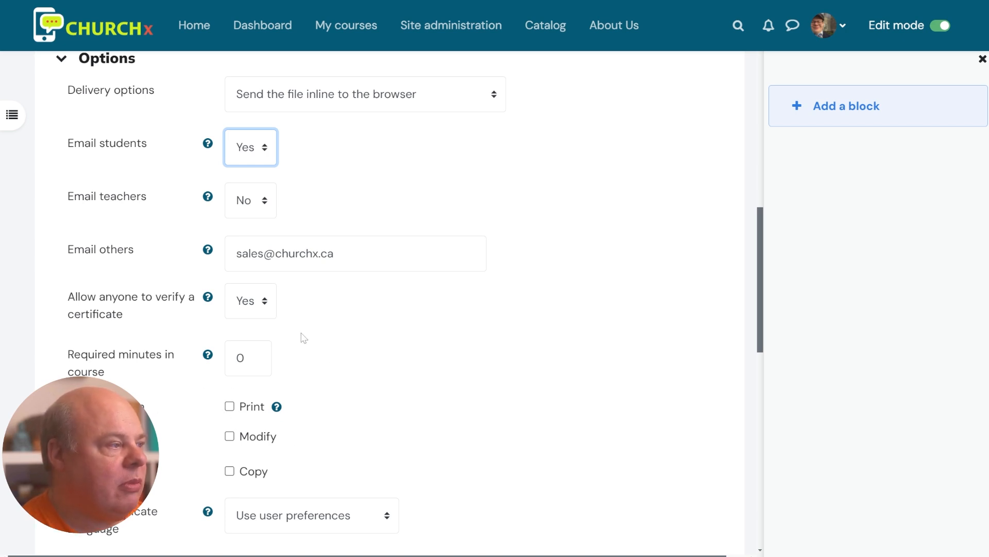
left_click_drag(100, 296, 317, 323)
left_click(318, 325)
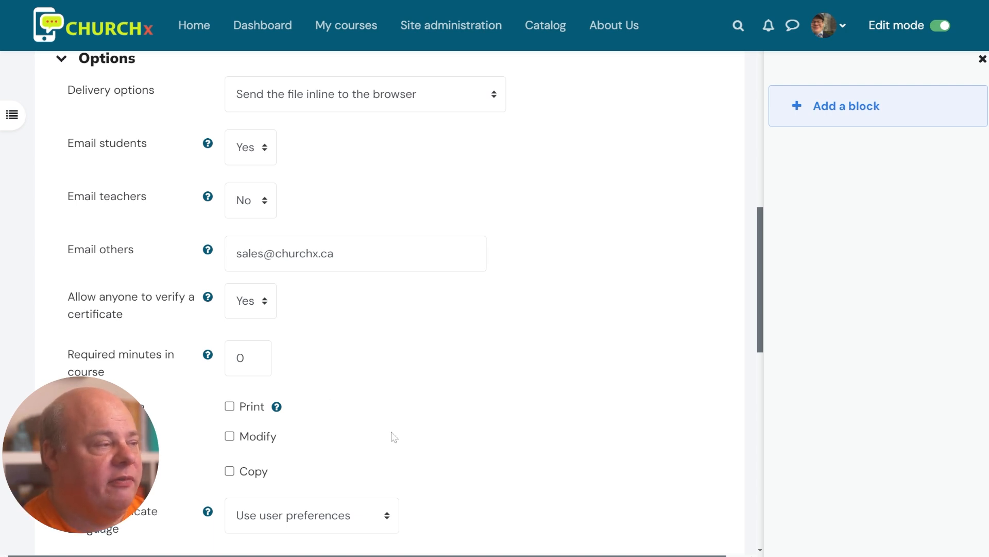
scroll(555, 365, "down", 3)
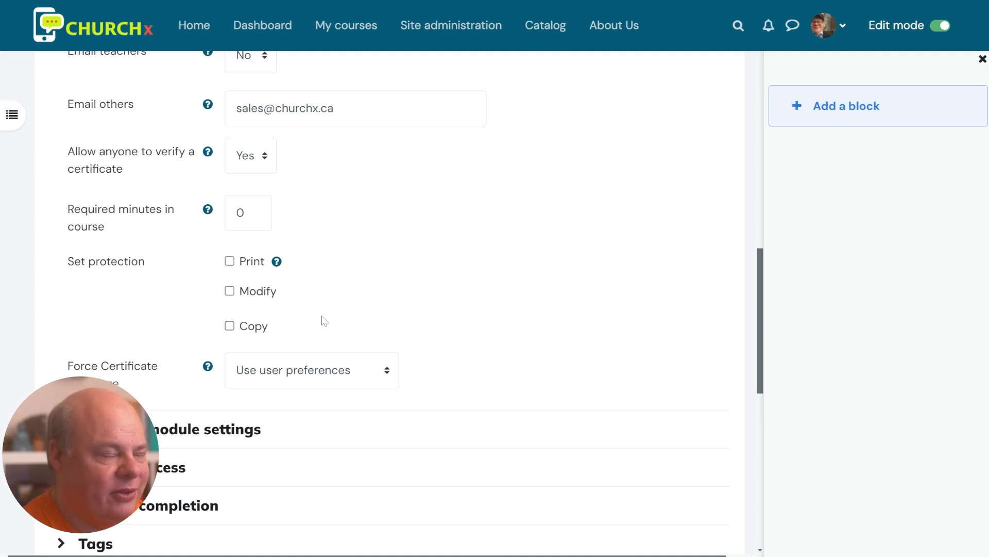
scroll(327, 322, "down", 1)
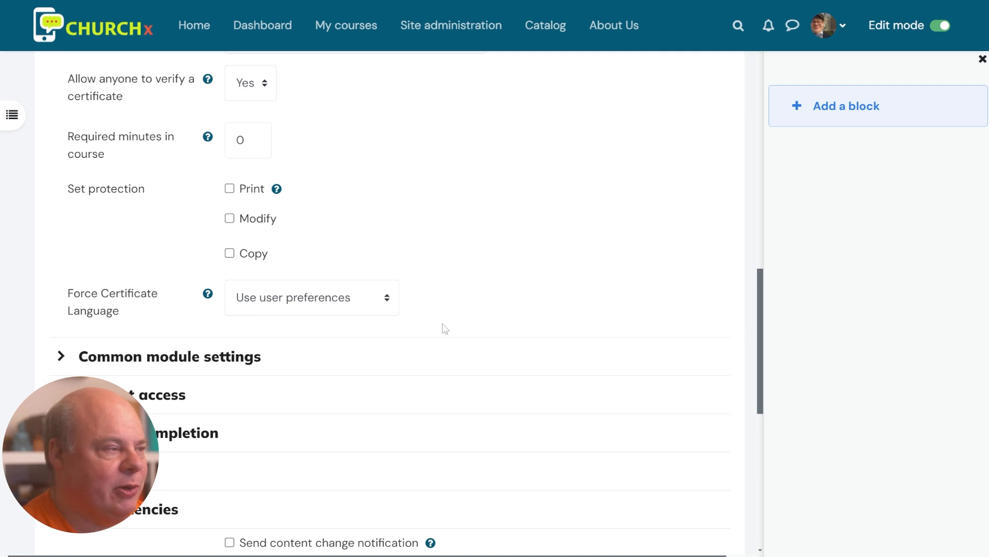
scroll(449, 296, "down", 2)
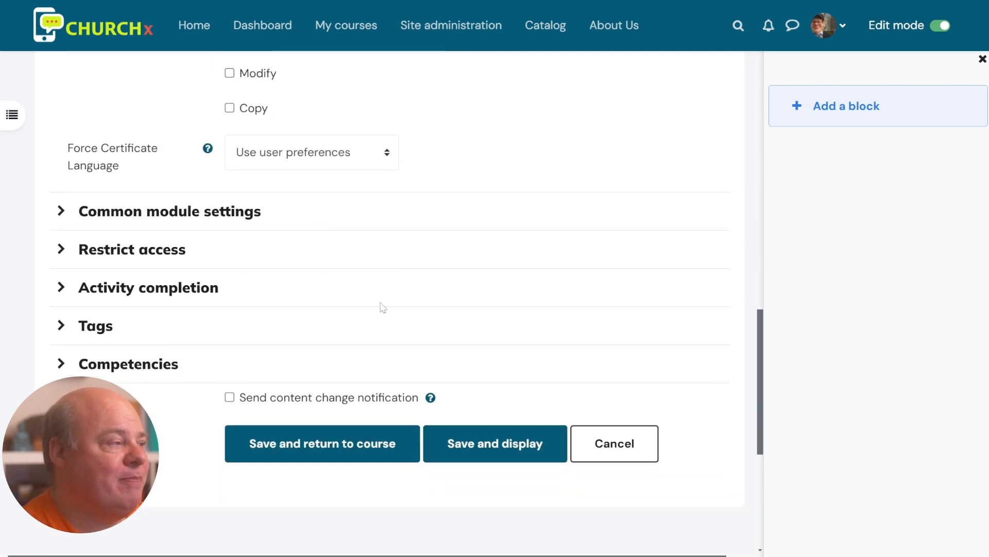
Expand Common module settings and check the Availability dropdown without changing it
left_click(164, 219)
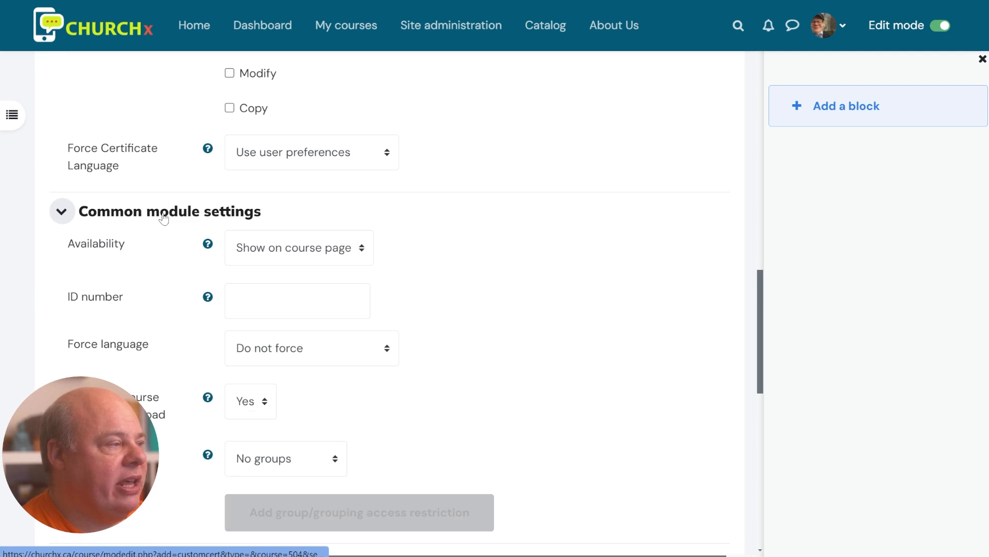
scroll(164, 217, "down", 2)
scroll(309, 206, "up", 1)
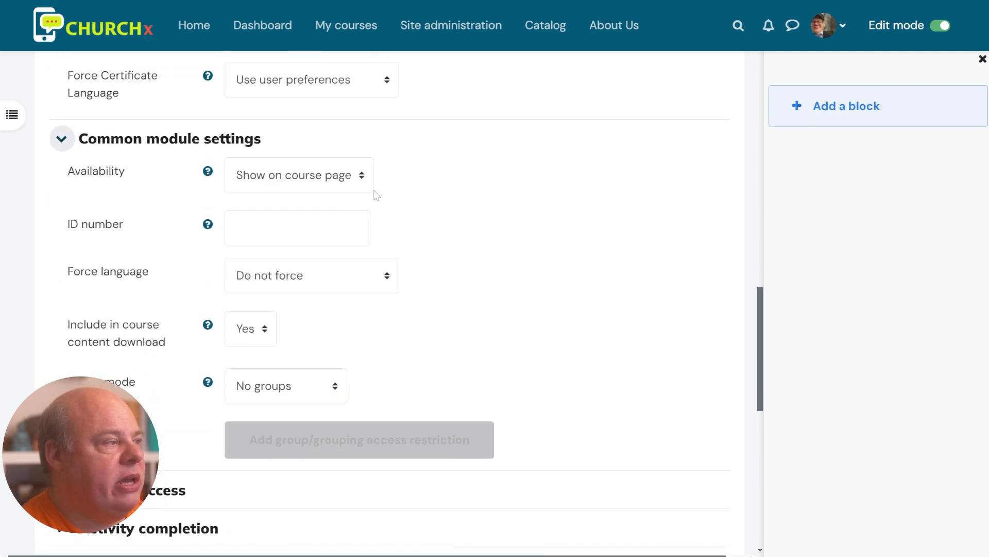
left_click(340, 182)
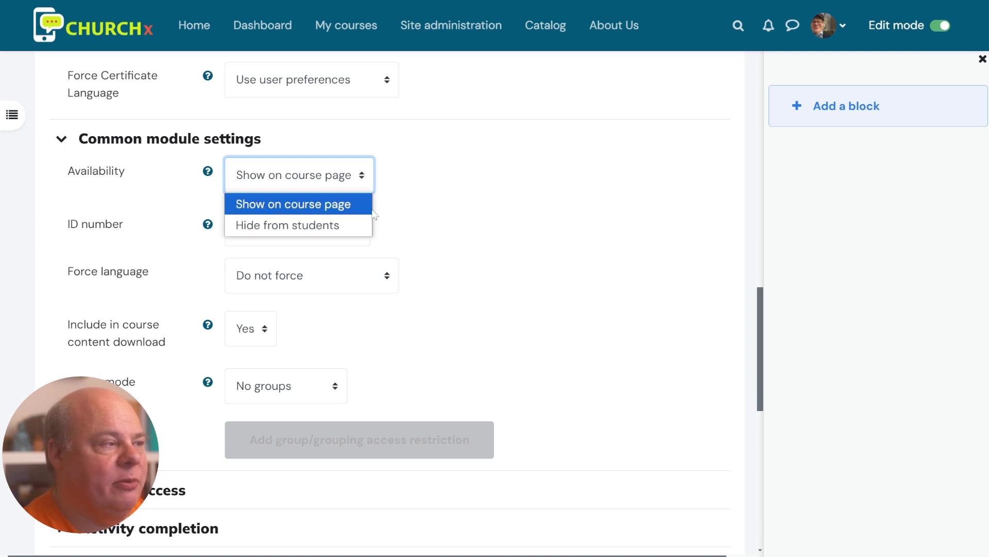
left_click(438, 216)
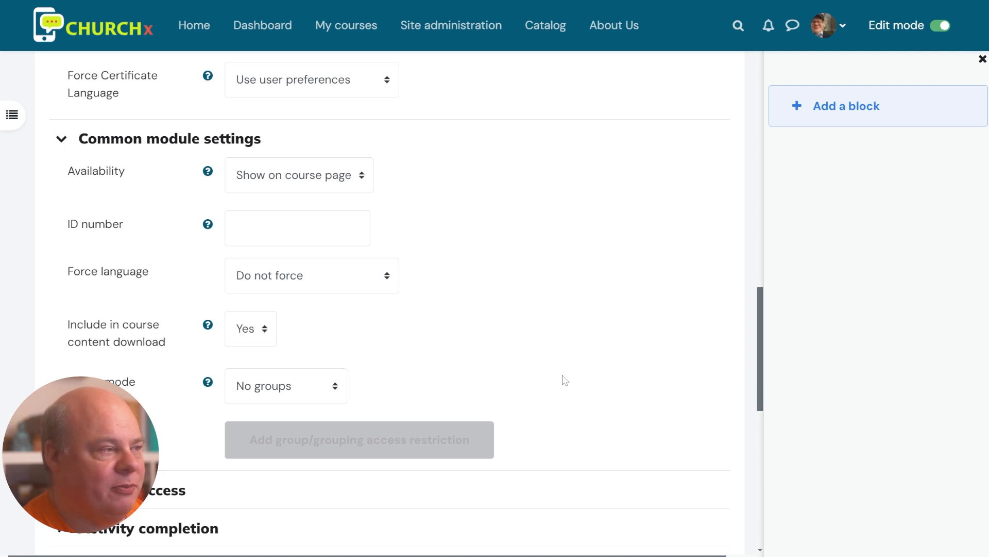
Expand the Restrict access section, which shows no restrictions yet
scroll(464, 368, "down", 3)
scroll(464, 368, "down", 3)
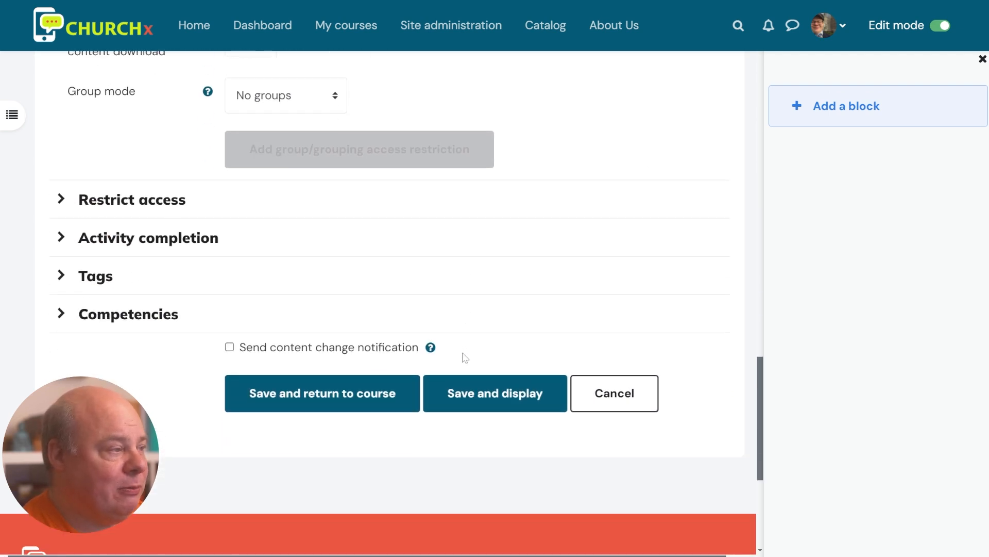
scroll(453, 335, "up", 3)
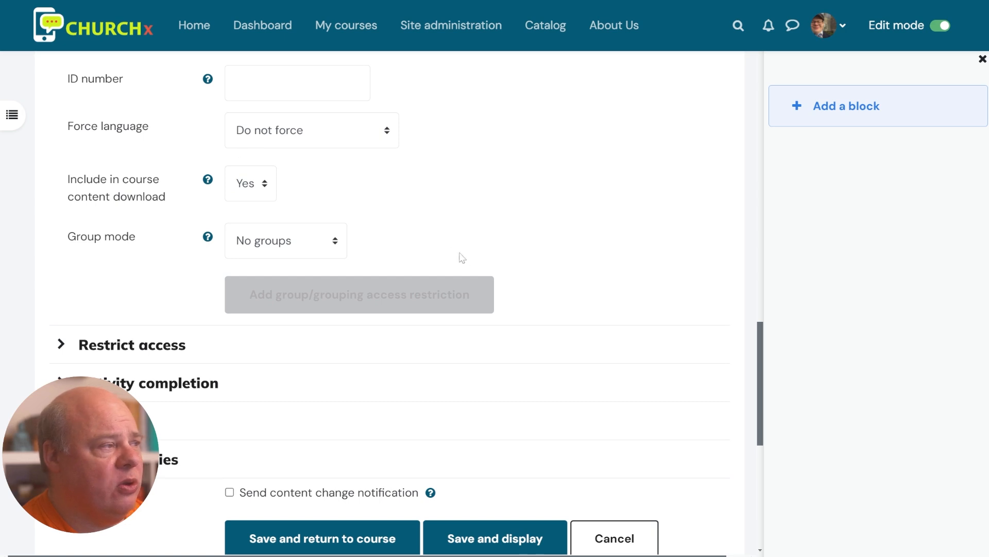
scroll(525, 286, "down", 3)
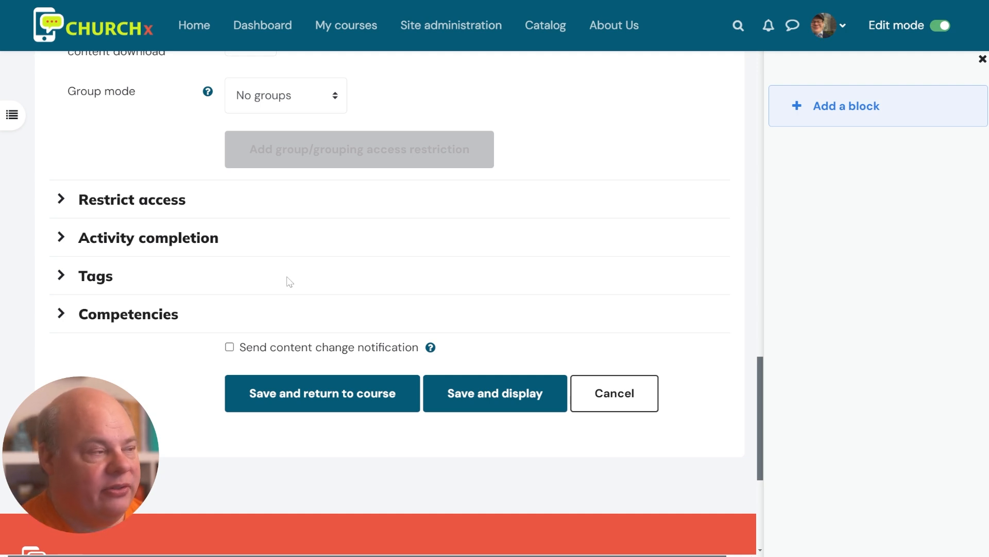
left_click(61, 200)
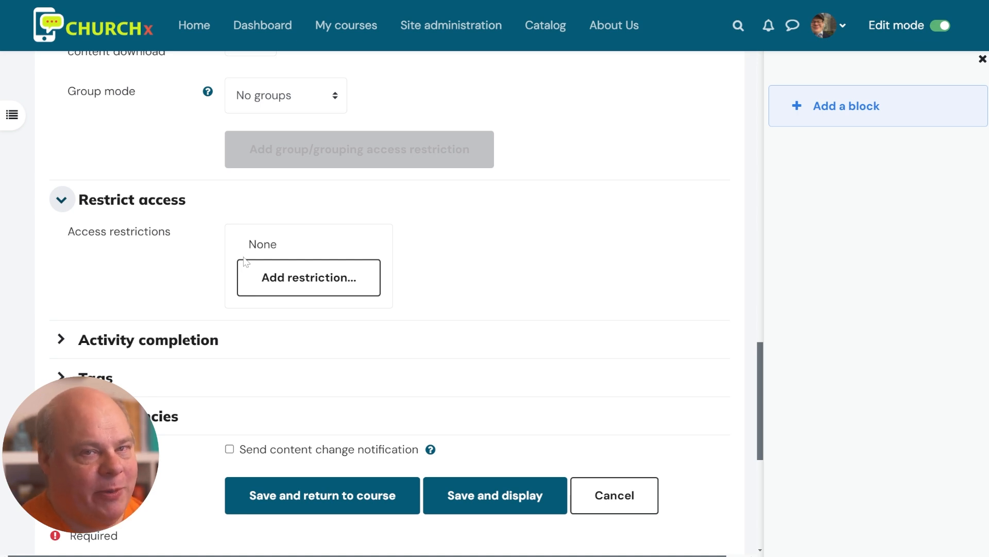
Add a Course completed access restriction with its status set to Yes
left_click(320, 281)
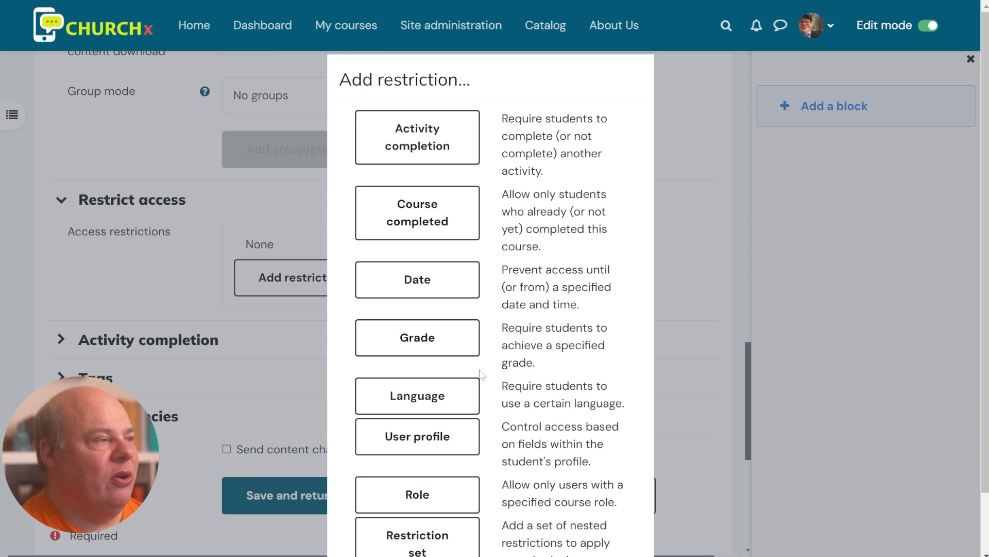
left_click(438, 216)
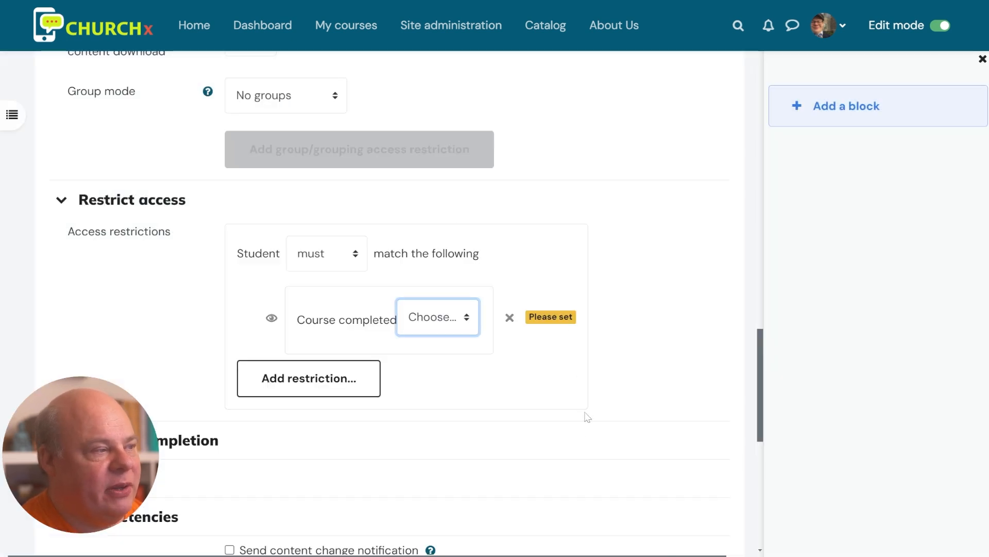
left_click_drag(321, 320, 384, 320)
left_click(438, 317)
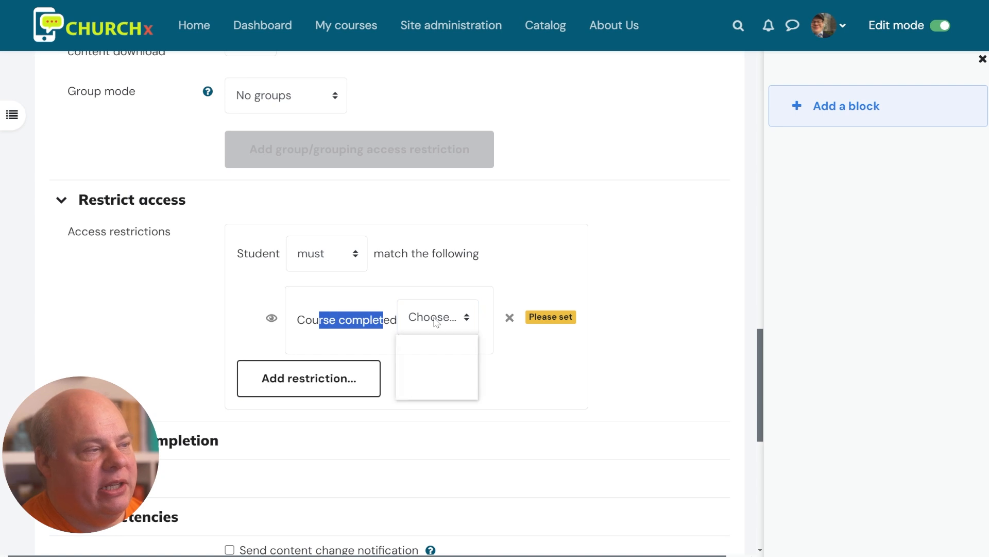
left_click(447, 374)
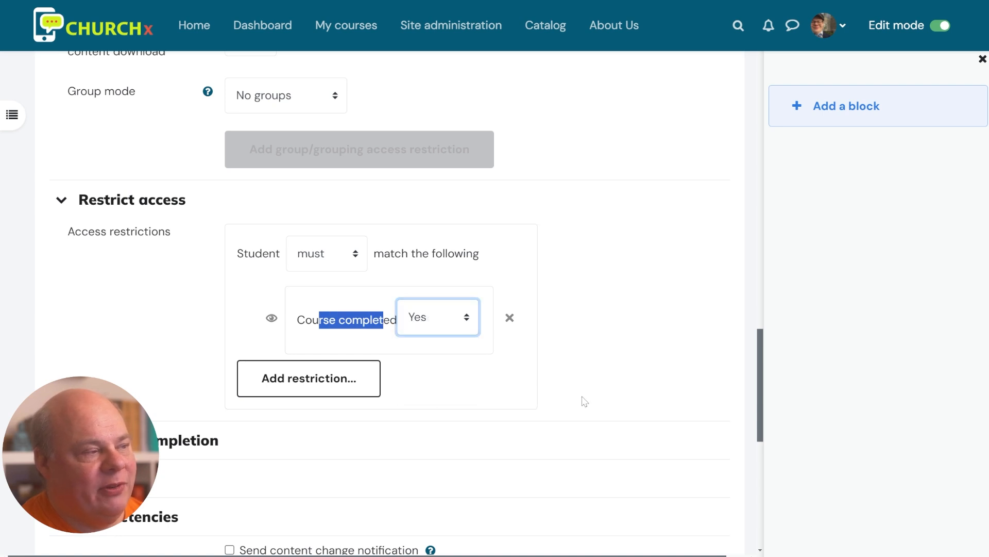
left_click(603, 412)
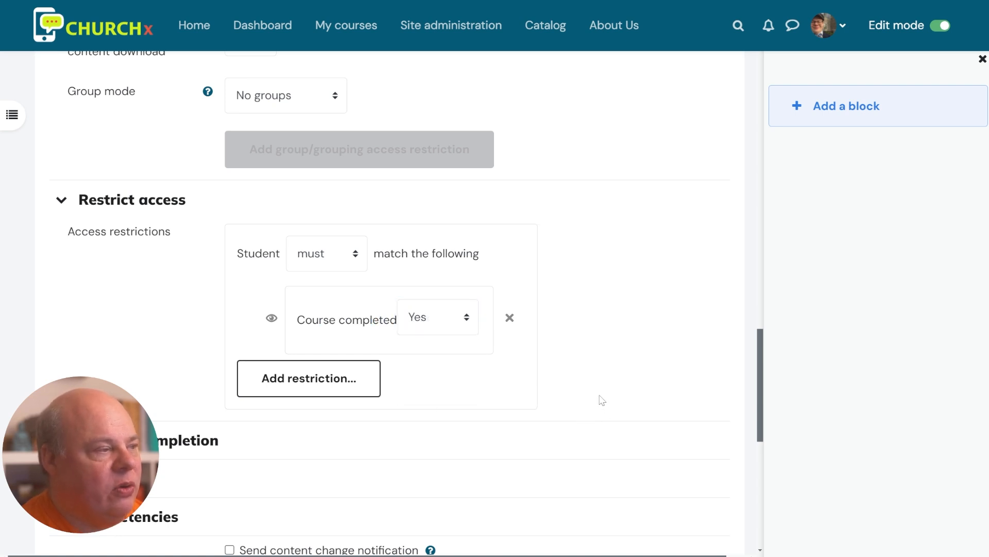
scroll(515, 404, "down", 3)
left_click(87, 301)
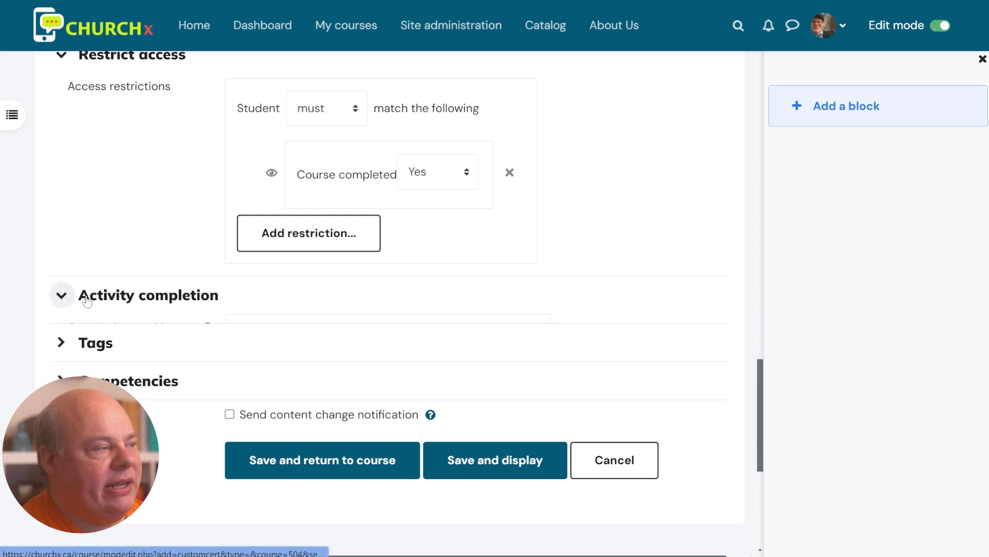
Set Completion tracking to 'Do not indicate activity completion'
left_click(320, 340)
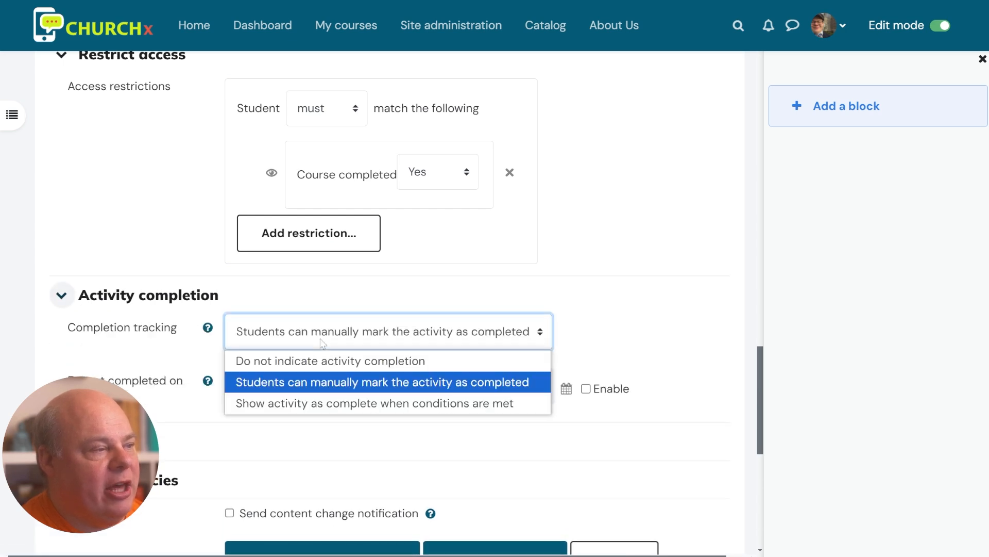
left_click(340, 367)
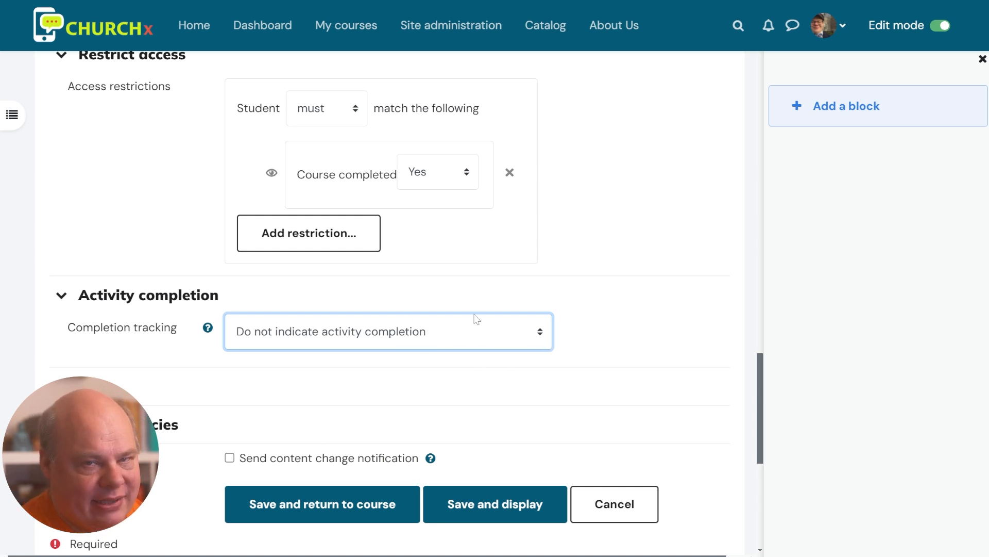
scroll(443, 335, "down", 3)
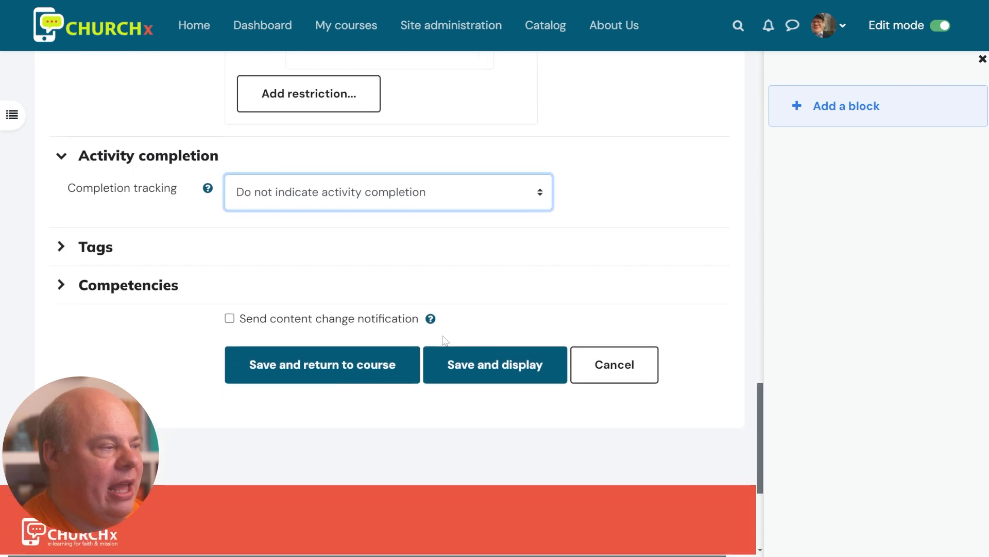
Save and return to the course, then open the Graduation Certificate page showing Recipients: 0
left_click(391, 365)
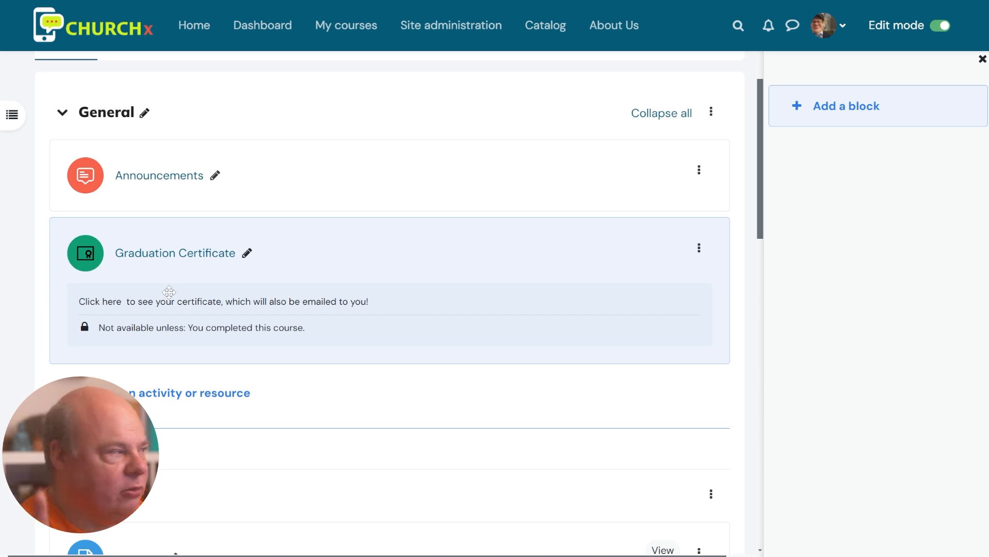
left_click(209, 255)
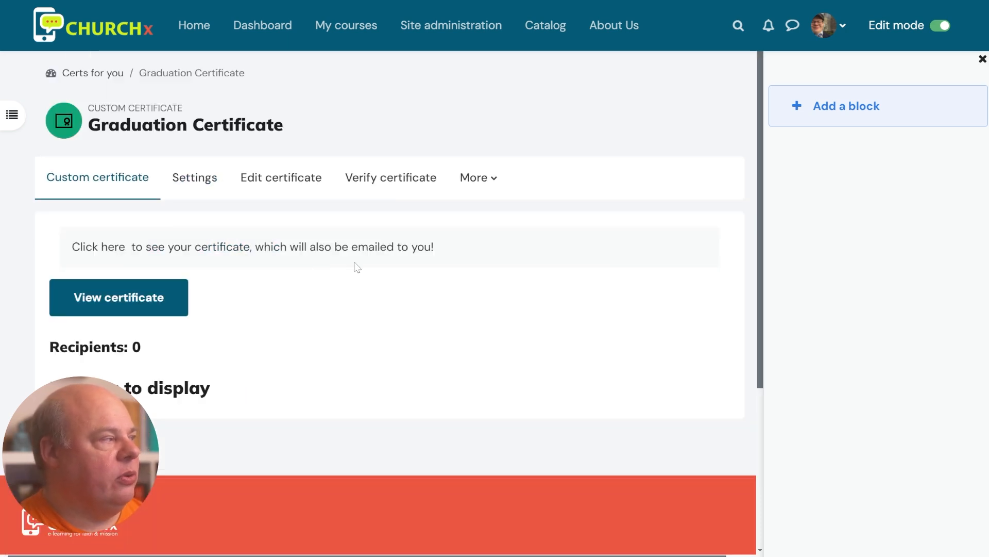
scroll(340, 62, "down", 3)
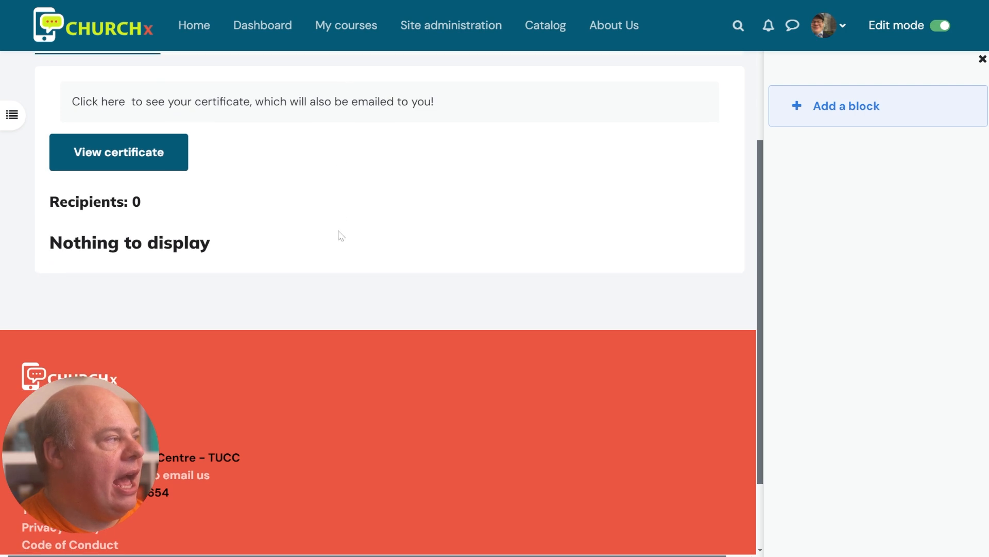
scroll(339, 235, "up", 2)
left_click_drag(147, 276, 32, 276)
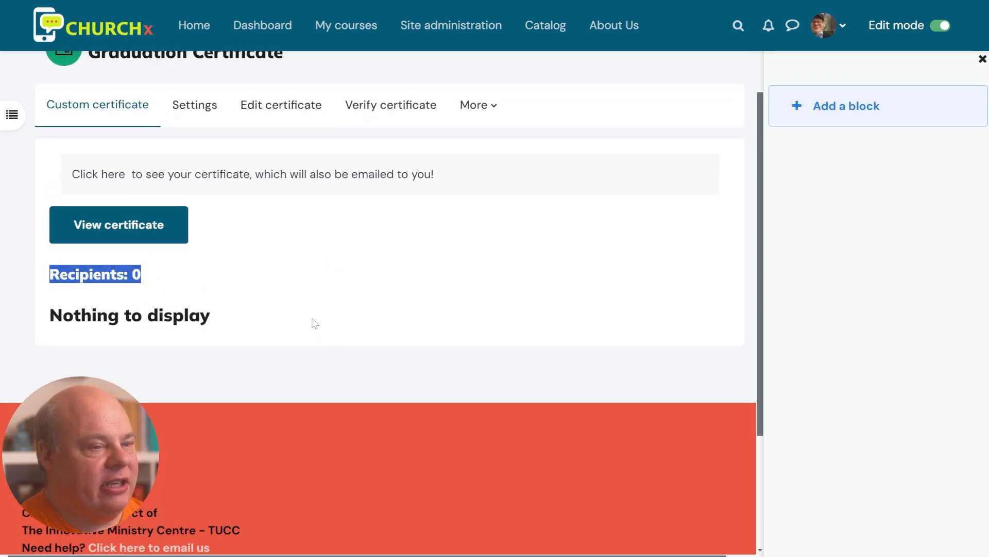
left_click(225, 315)
left_click_drag(226, 316, 38, 326)
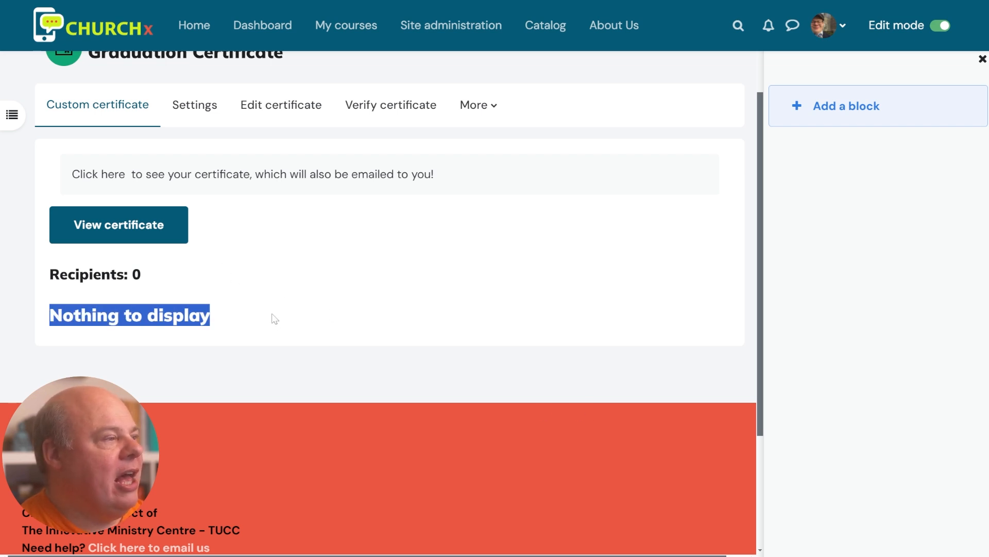
scroll(275, 319, "up", 2)
left_click(275, 383)
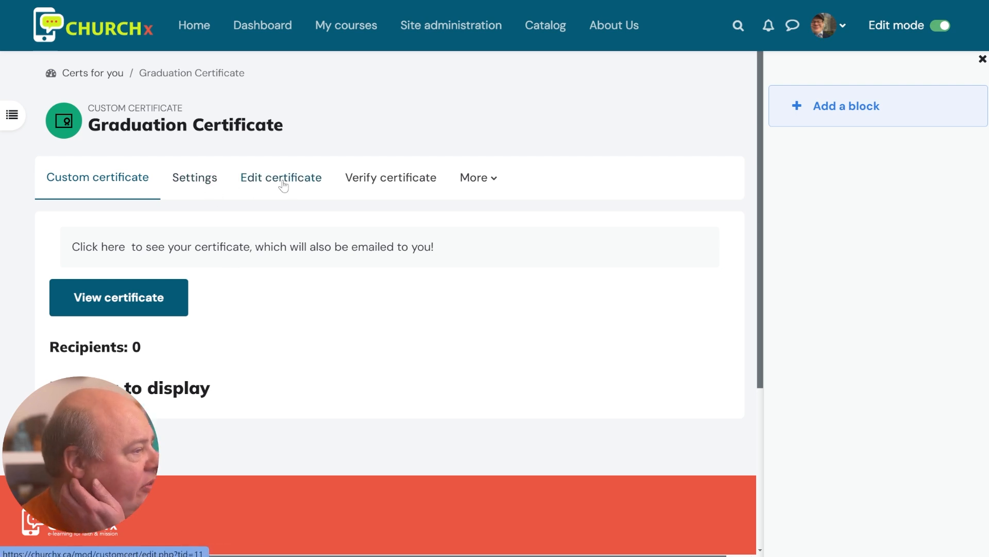
On the certificate's editing page, choose United in Learning in the Load template dropdown
left_click(304, 188)
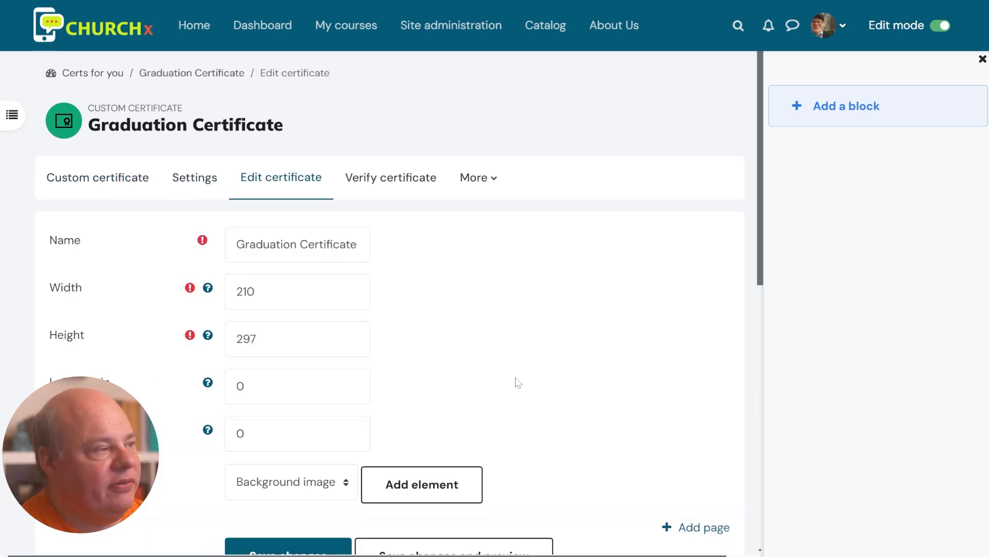
left_click_drag(249, 245, 457, 273)
left_click(521, 304)
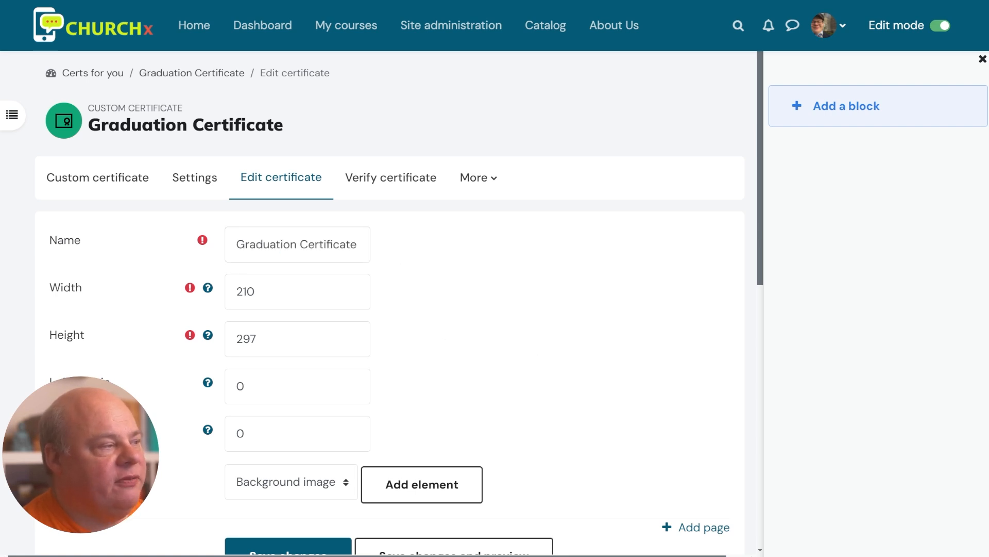
scroll(470, 357, "down", 3)
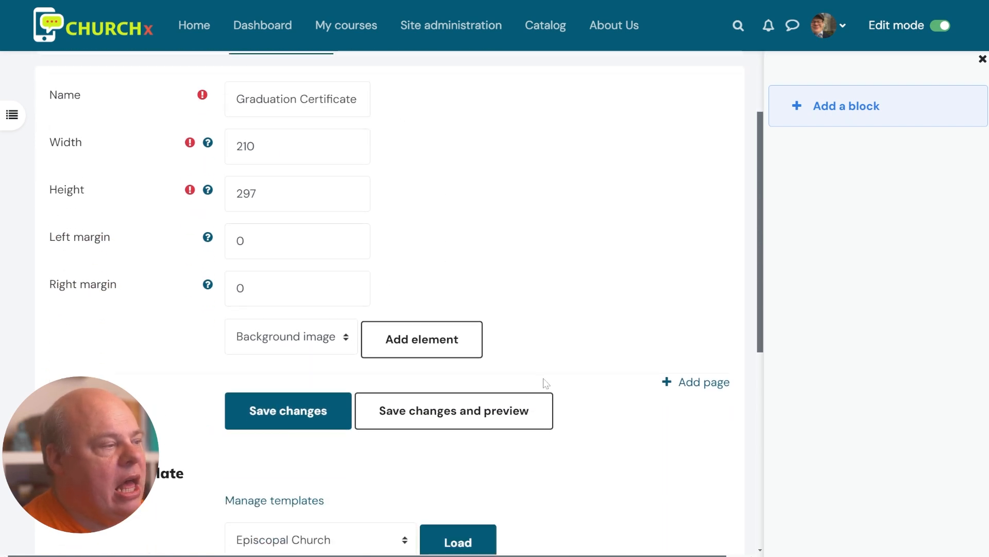
scroll(546, 365, "down", 2)
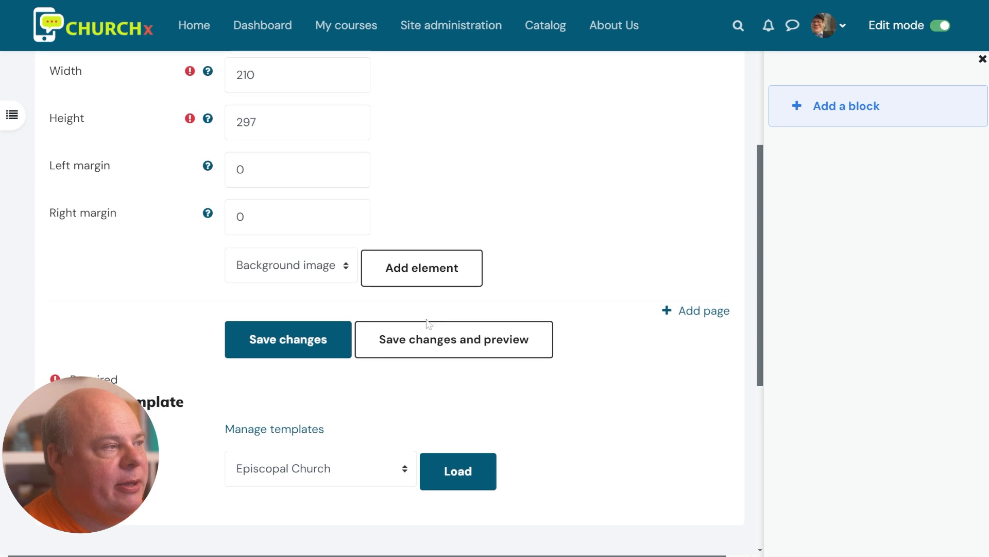
scroll(543, 360, "up", 2)
scroll(453, 365, "down", 2)
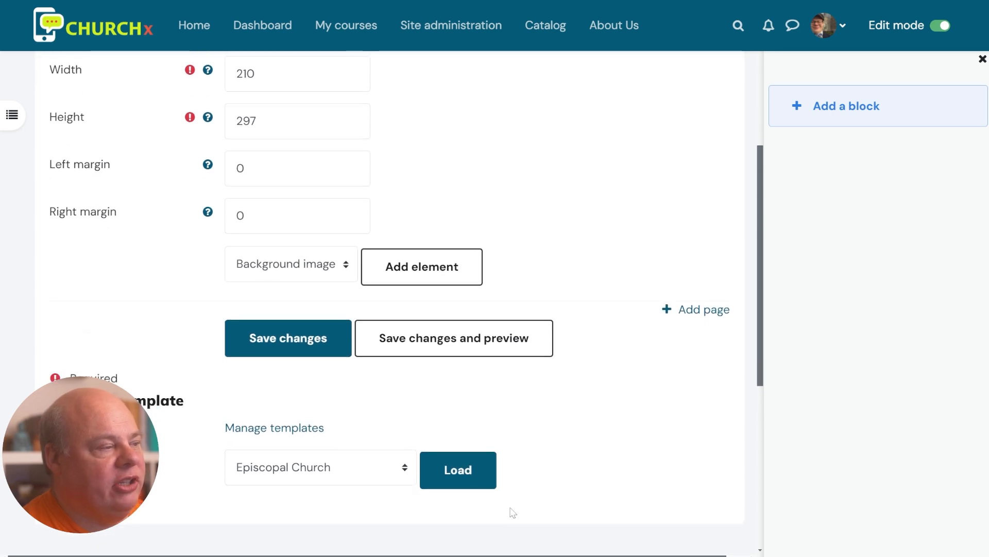
scroll(490, 413, "down", 3)
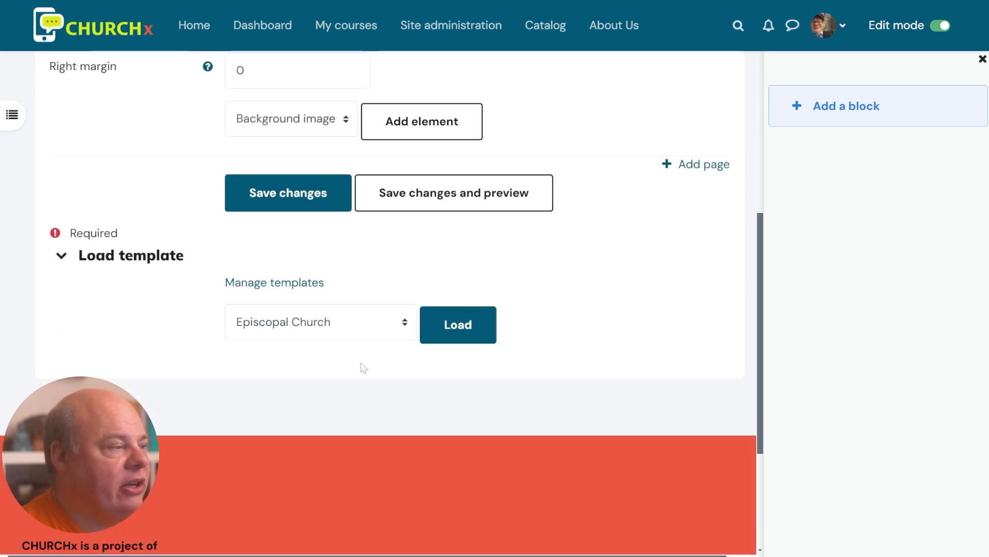
left_click(369, 332)
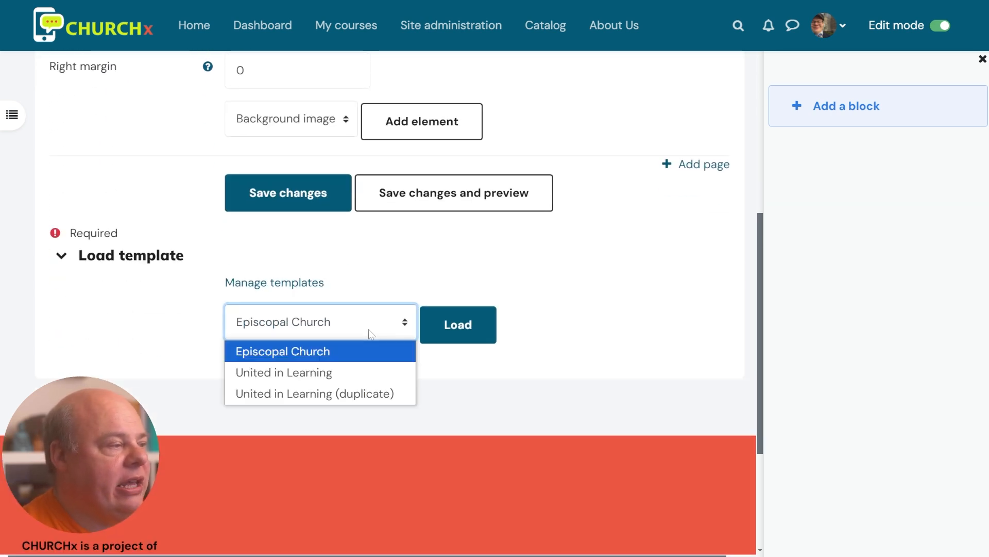
left_click(371, 368)
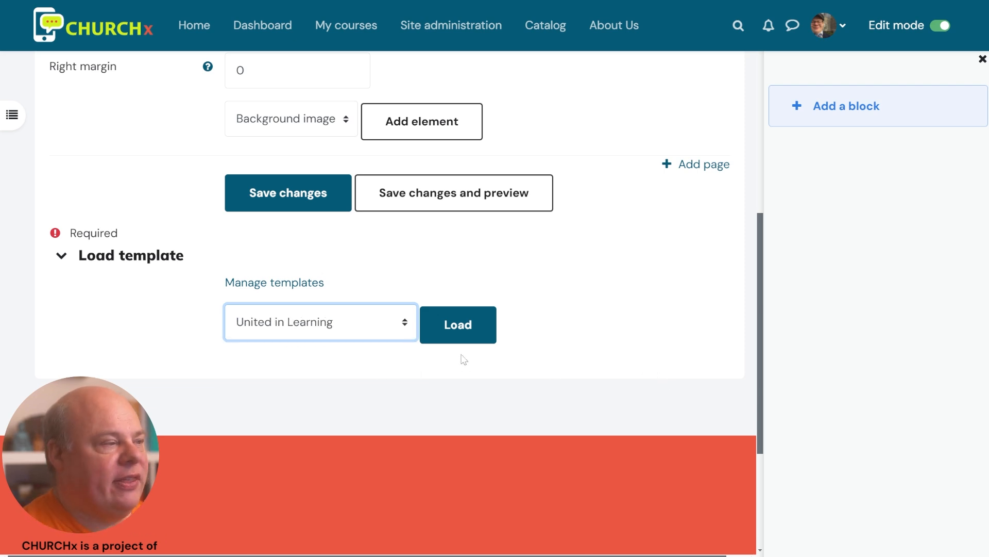
Load the United in Learning template and review its 12 elements in the Elements table
left_click(458, 328)
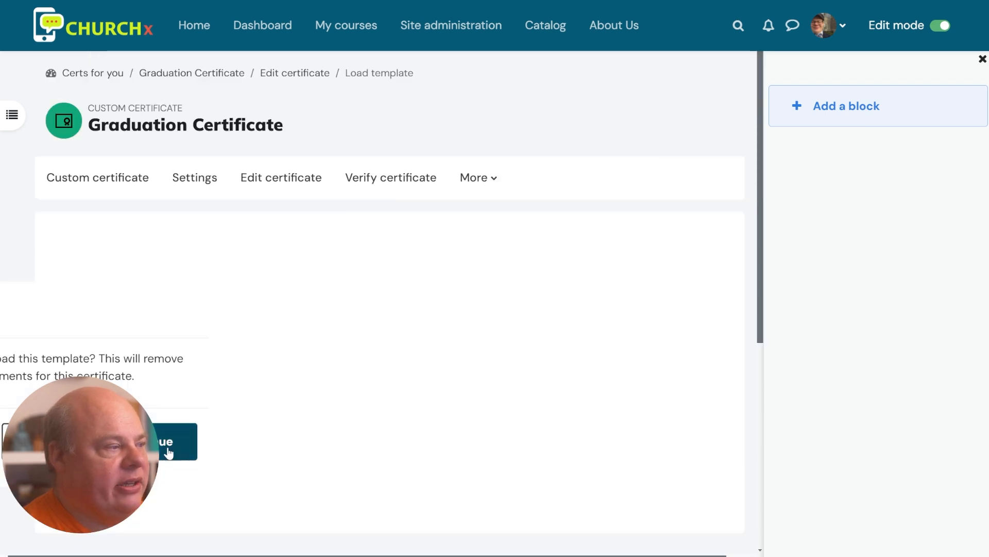
scroll(510, 373, "down", 2)
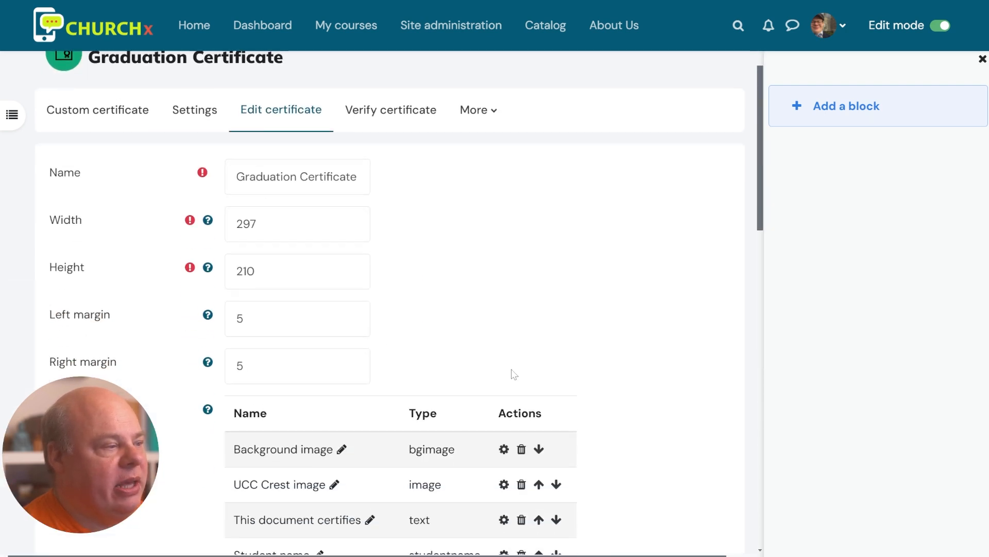
scroll(521, 381, "down", 2)
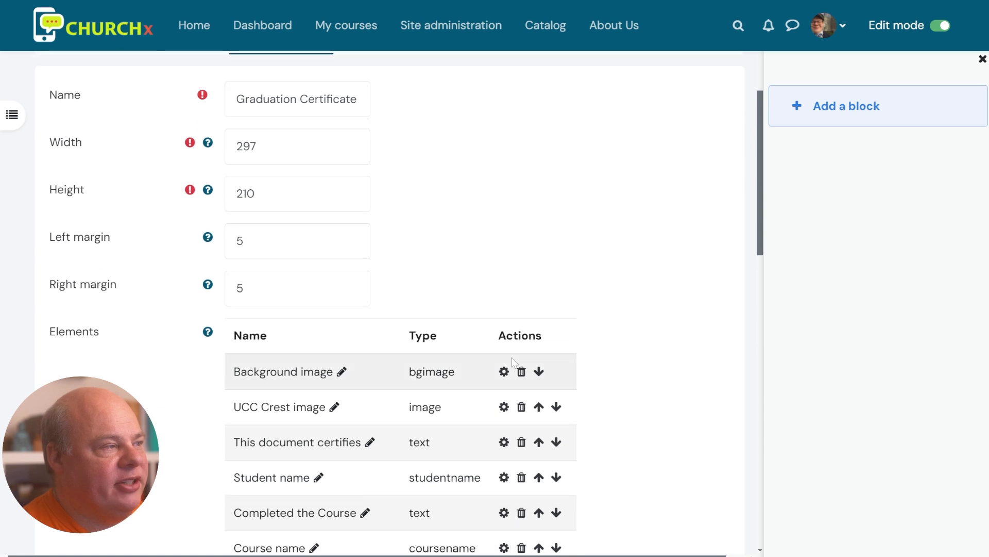
scroll(609, 392, "down", 4)
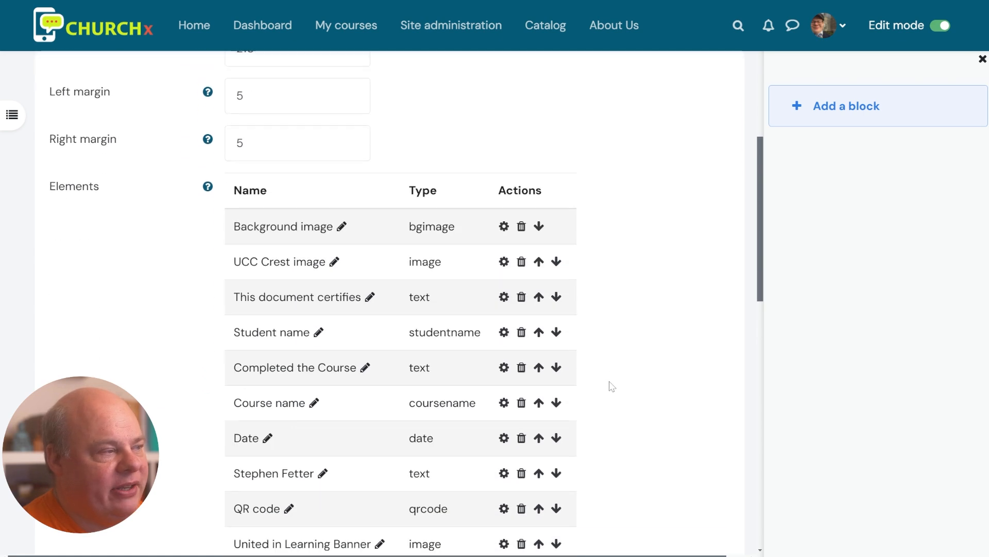
scroll(607, 386, "up", 2)
scroll(247, 149, "up", 2)
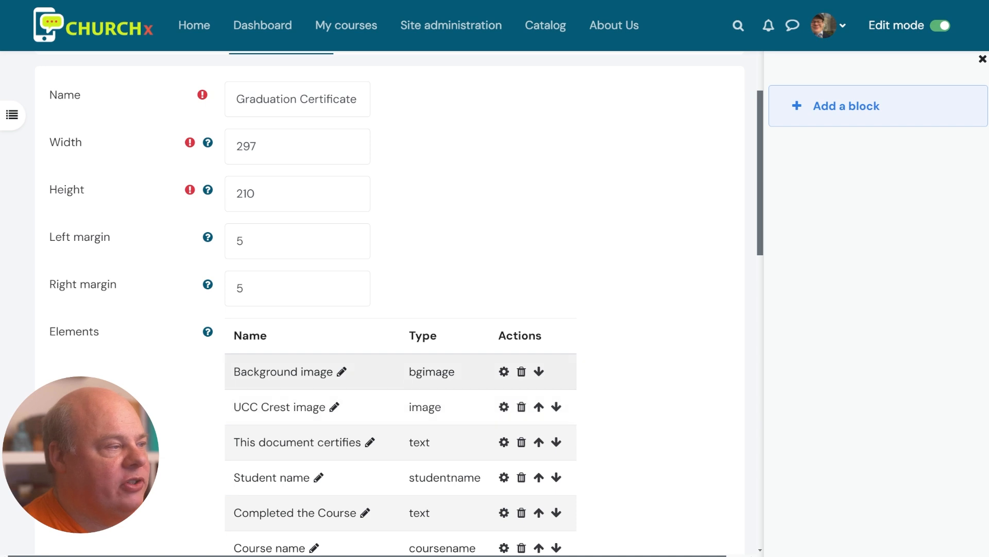
scroll(407, 404, "down", 4)
scroll(512, 381, "down", 4)
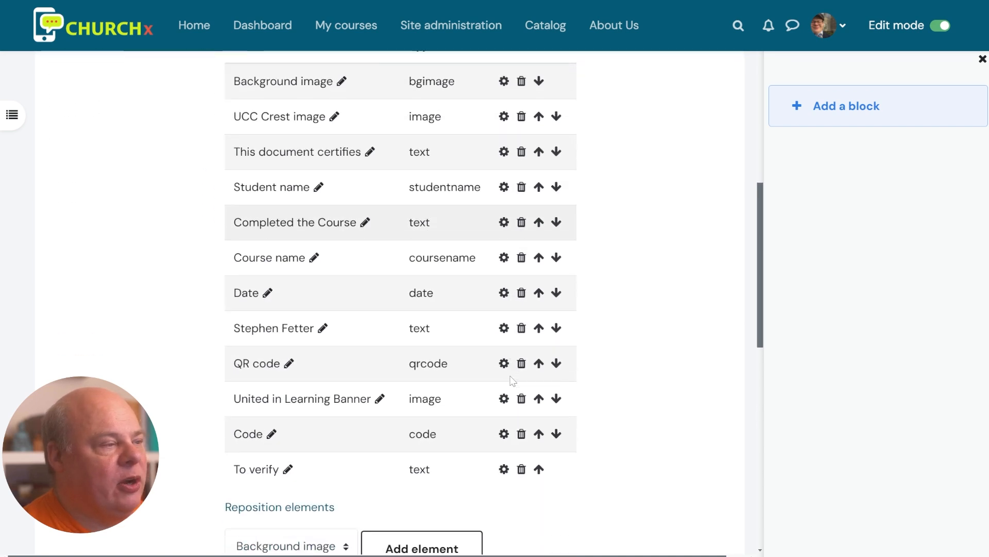
scroll(513, 382, "up", 2)
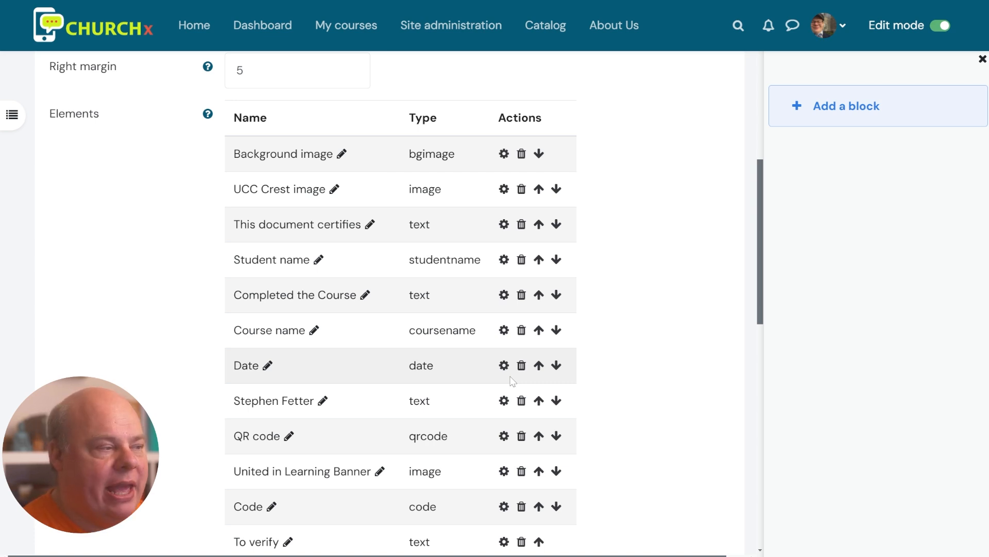
scroll(494, 363, "down", 3)
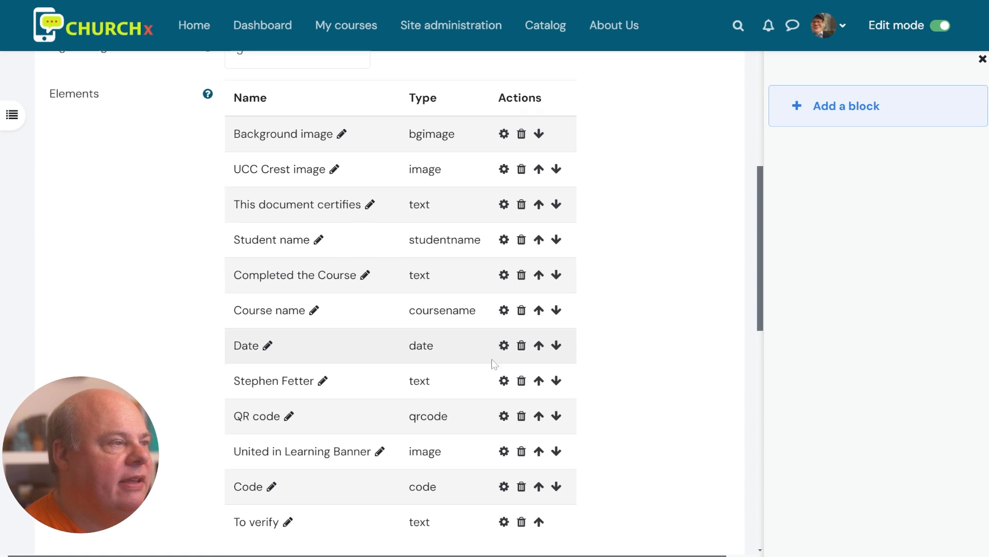
scroll(496, 364, "up", 3)
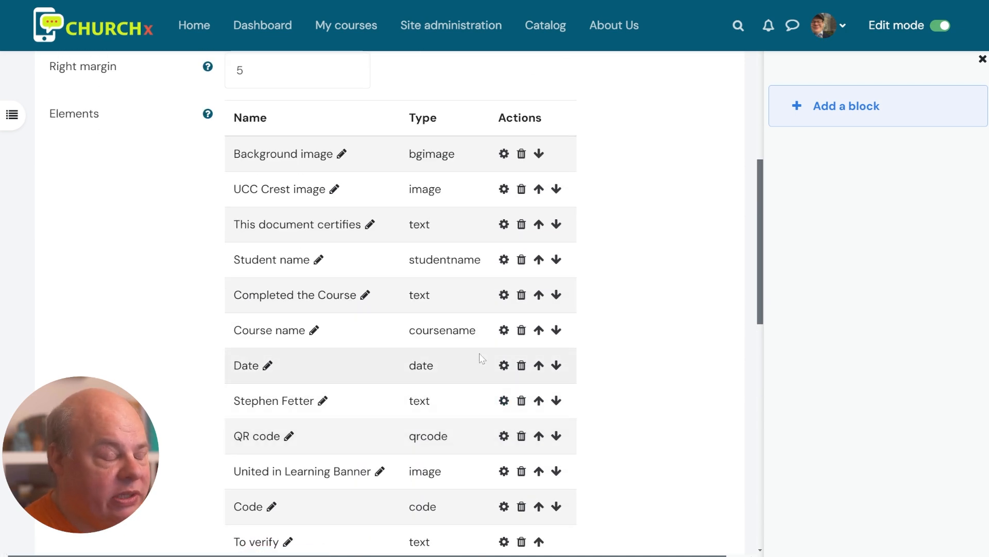
scroll(484, 358, "down", 5)
scroll(504, 355, "down", 1)
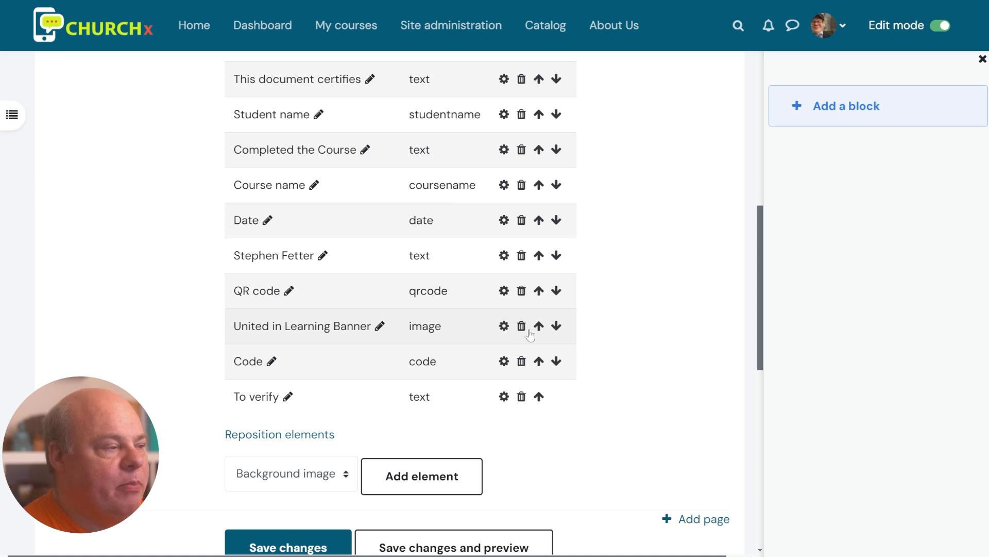
scroll(536, 381, "up", 5)
scroll(539, 394, "down", 5)
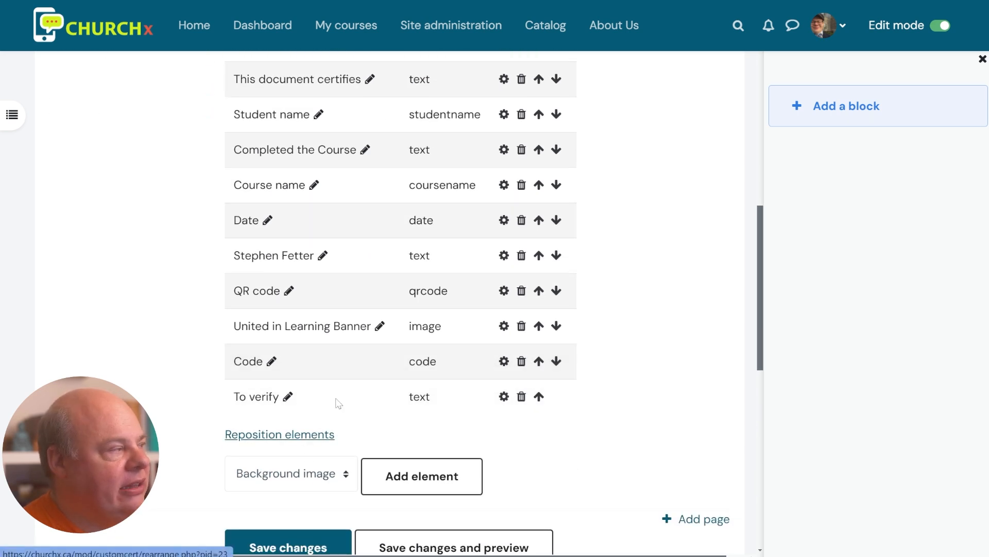
In Reposition elements with edit mode off, nudge the student name element slightly
left_click(316, 439)
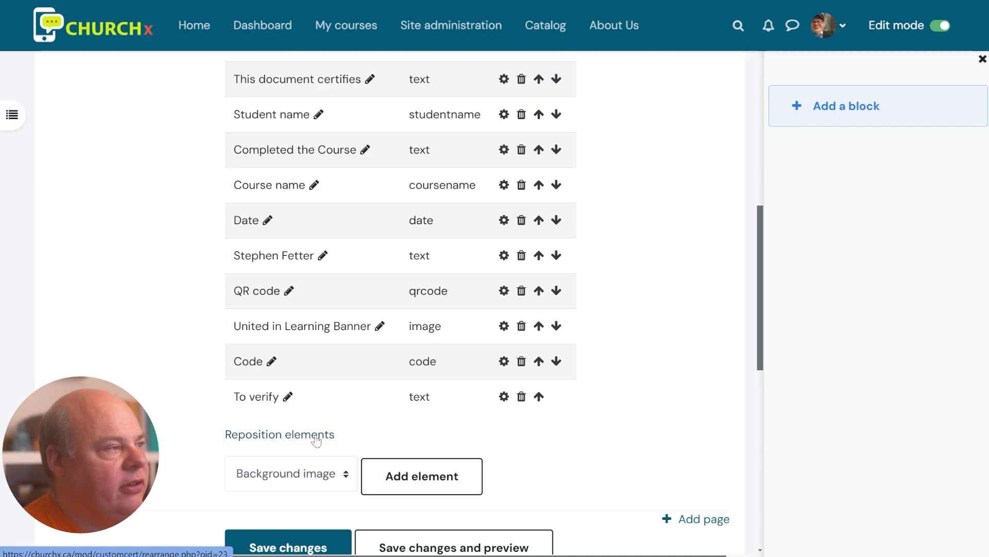
scroll(464, 356, "down", 2)
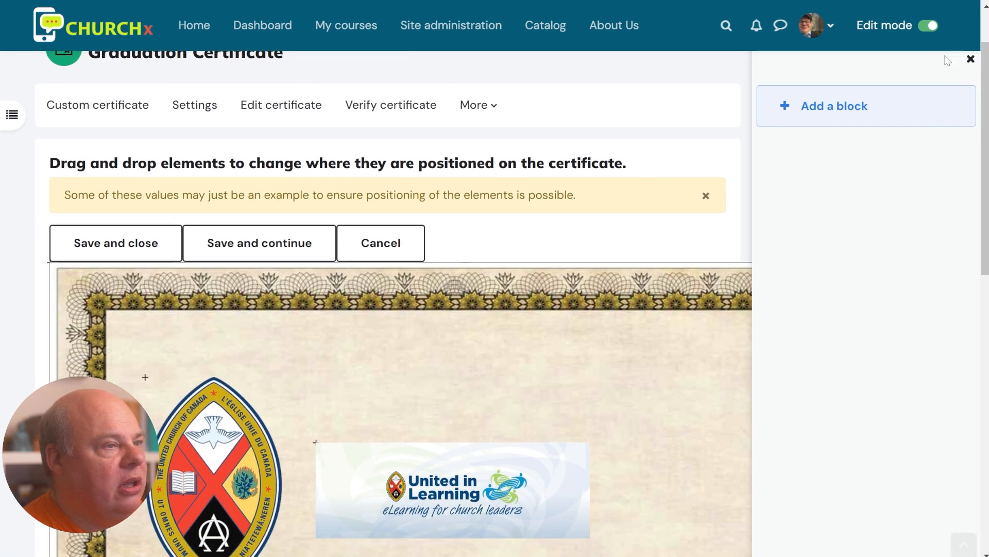
left_click(928, 26)
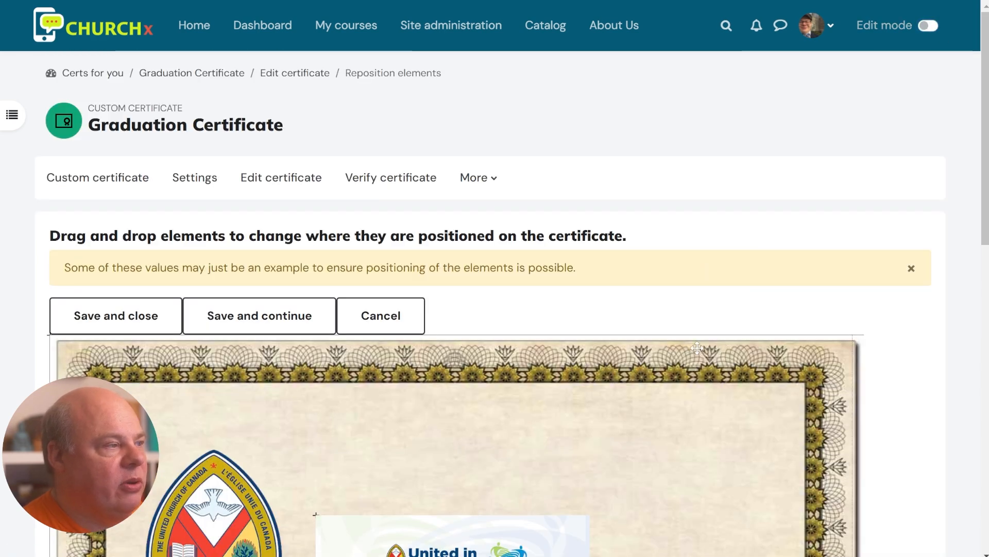
scroll(691, 287, "down", 3)
scroll(707, 267, "down", 4)
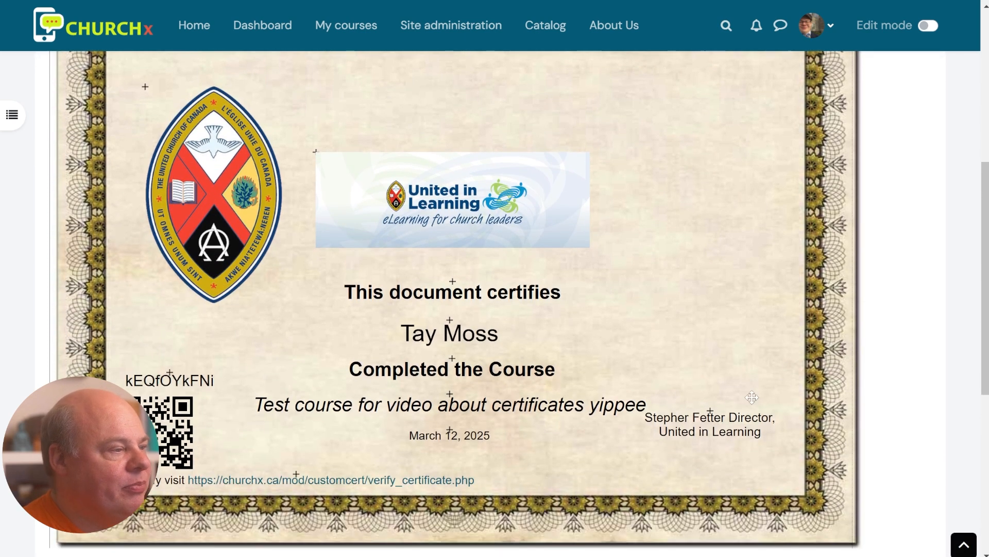
mouse_move(467, 331)
left_mouse_down()
mouse_move(453, 330)
mouse_move(487, 333)
mouse_move(493, 318)
mouse_move(477, 333)
left_mouse_up()
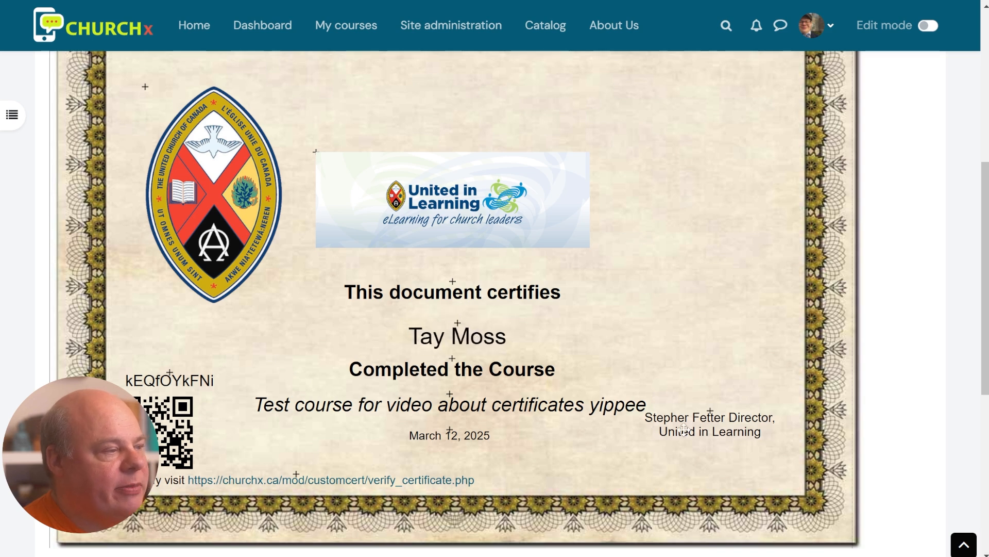
scroll(675, 422, "up", 3)
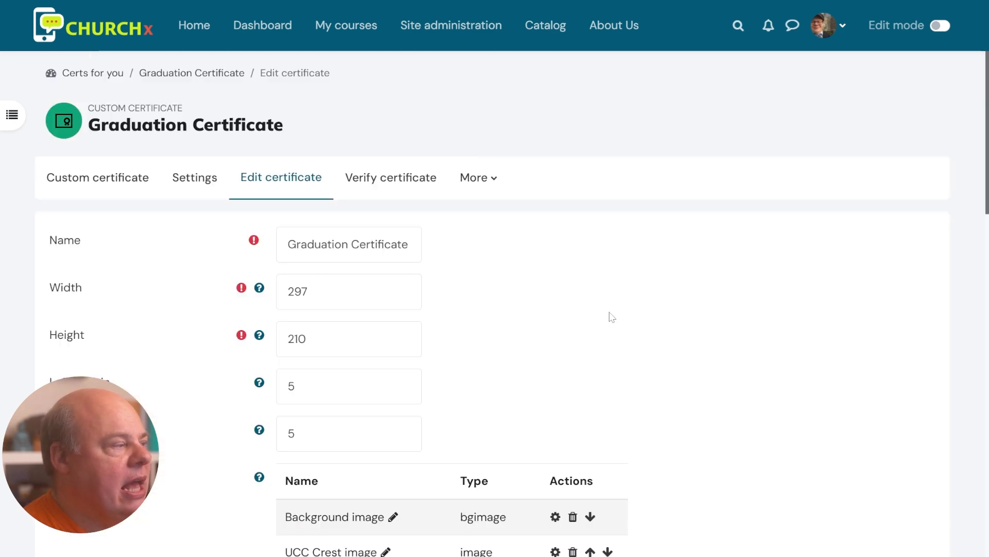
Save changes on the Edit certificate page with width 297 and height 210
scroll(610, 316, "down", 4)
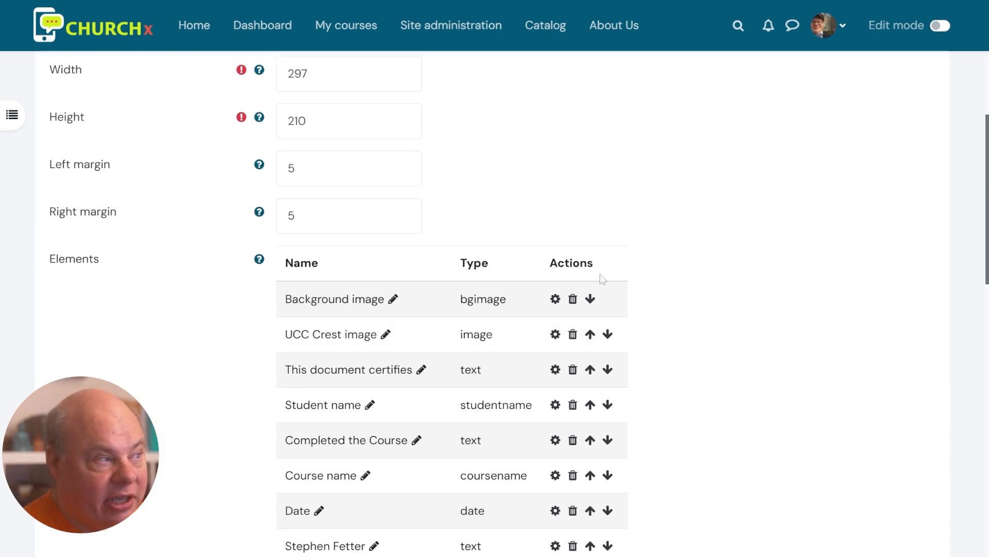
scroll(601, 281, "up", 3)
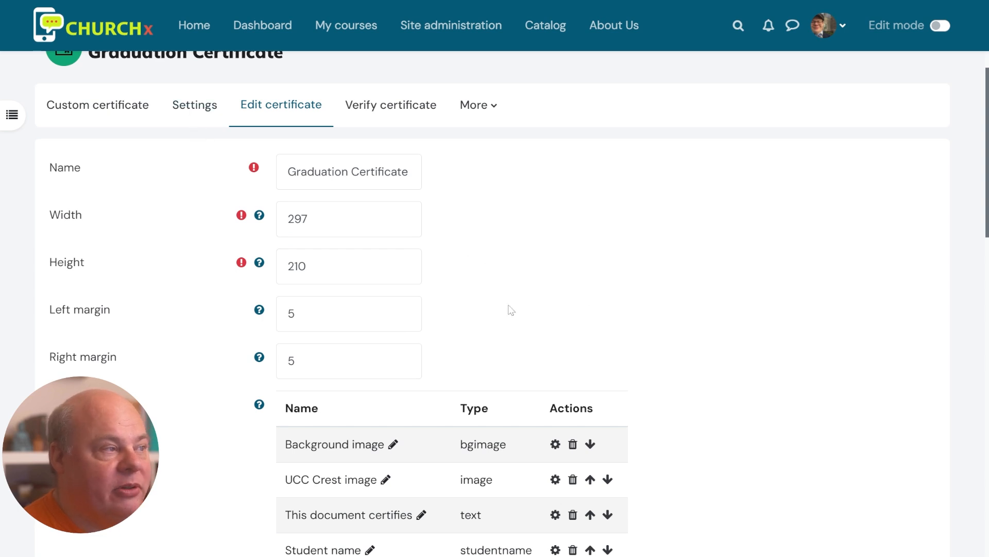
scroll(487, 309, "down", 12)
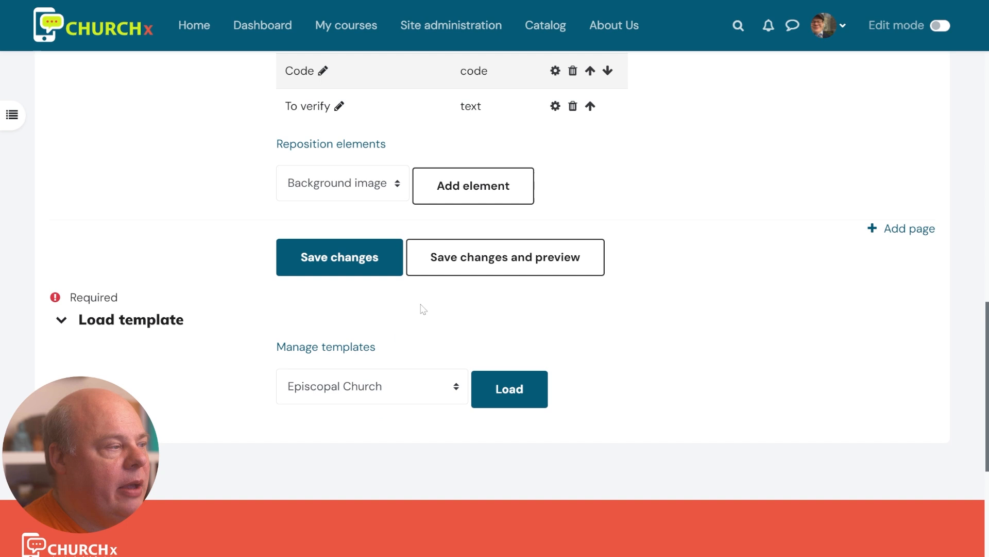
left_click(345, 270)
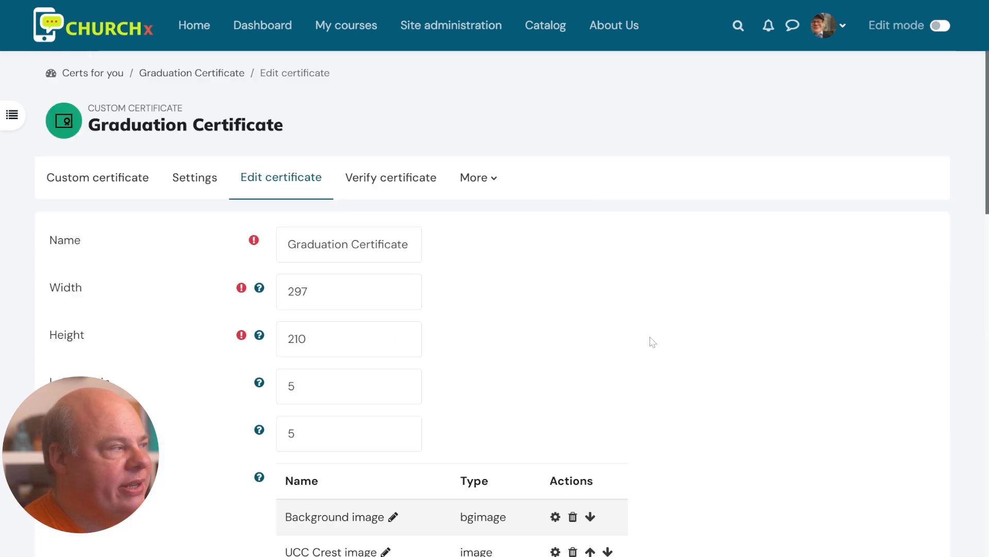
scroll(613, 315, "down", 4)
scroll(607, 314, "up", 4)
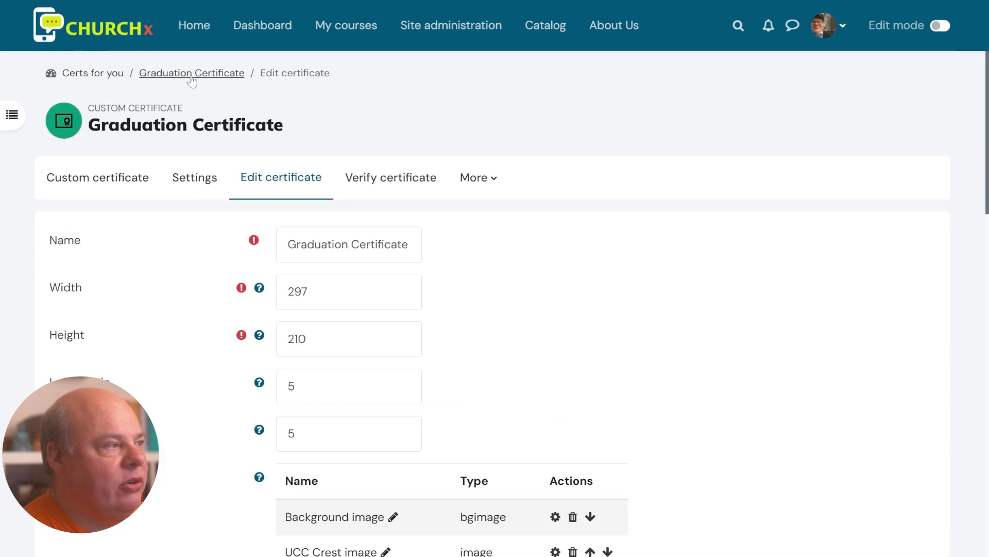
Return to the Certs for you course, see the certificate locked, and open Participants
left_click(103, 74)
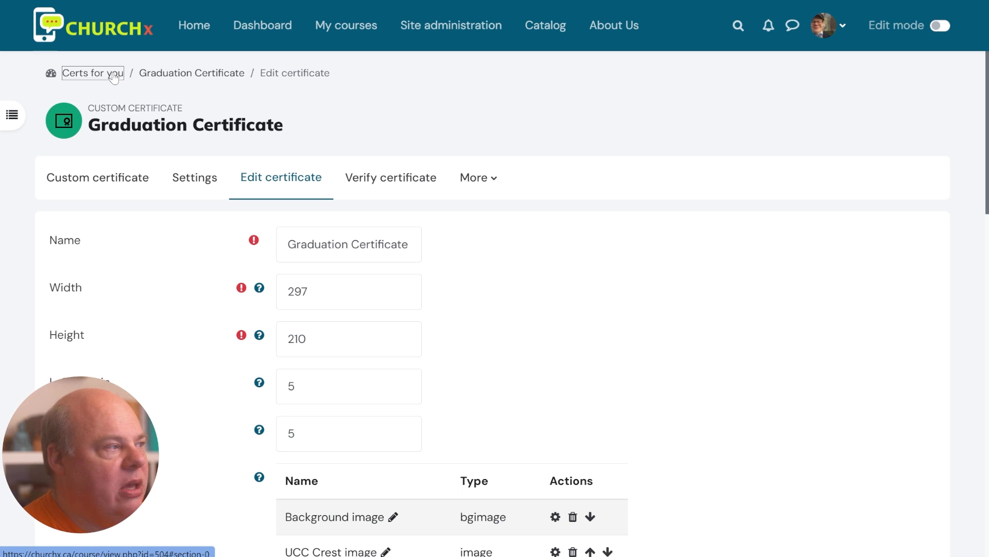
scroll(593, 307, "up", 2)
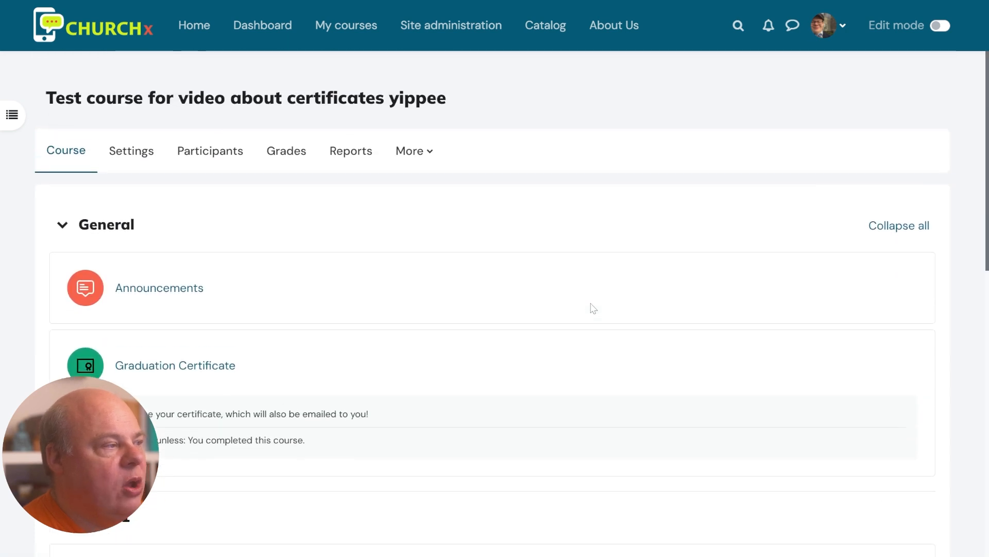
scroll(594, 308, "down", 1)
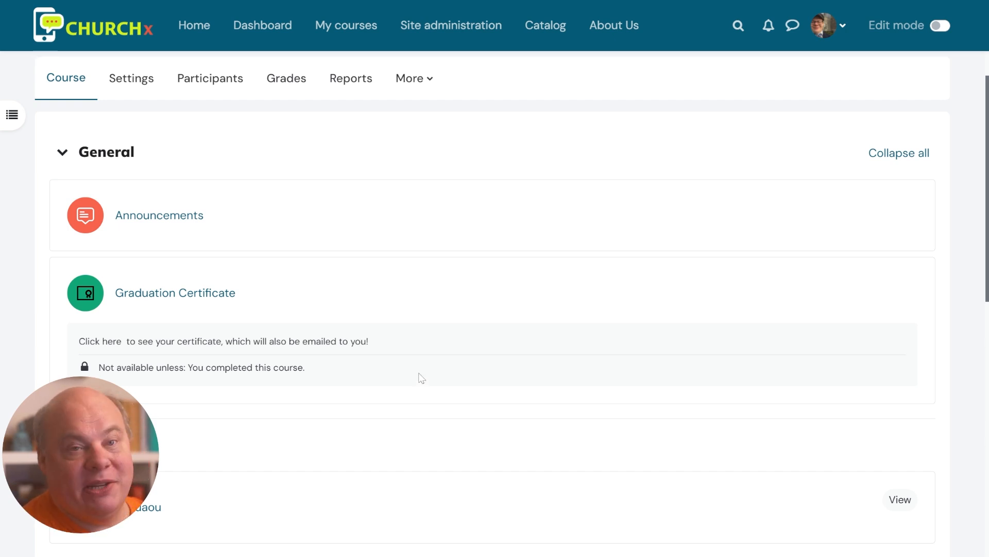
left_click(217, 82)
Enrol the searched test student account in the course as a Student, check the participants table, and return to the course page
left_click(305, 237)
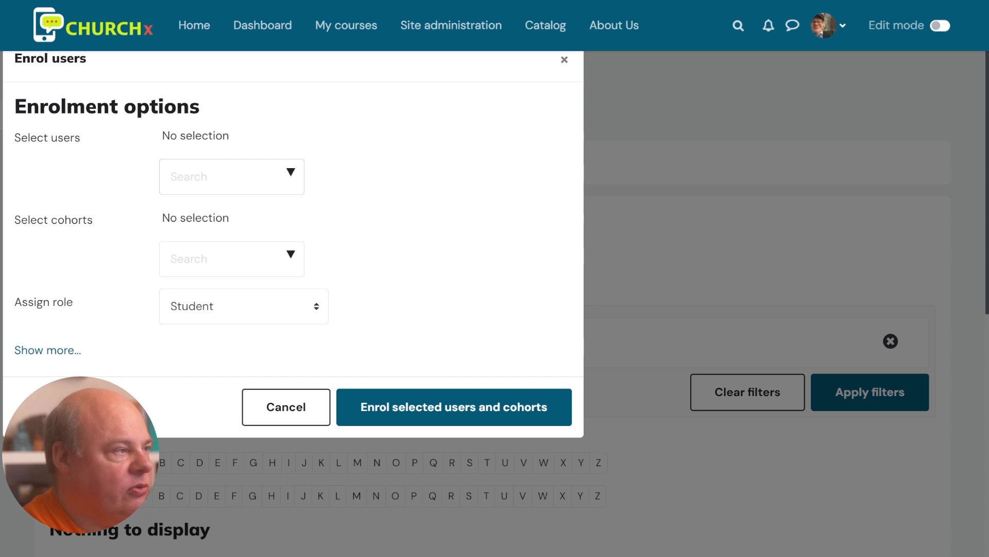
type("-nuhe")
key("BackSpace")
key("BackSpace")
key("BackSpace")
key("BackSpace")
key("BackSpace")
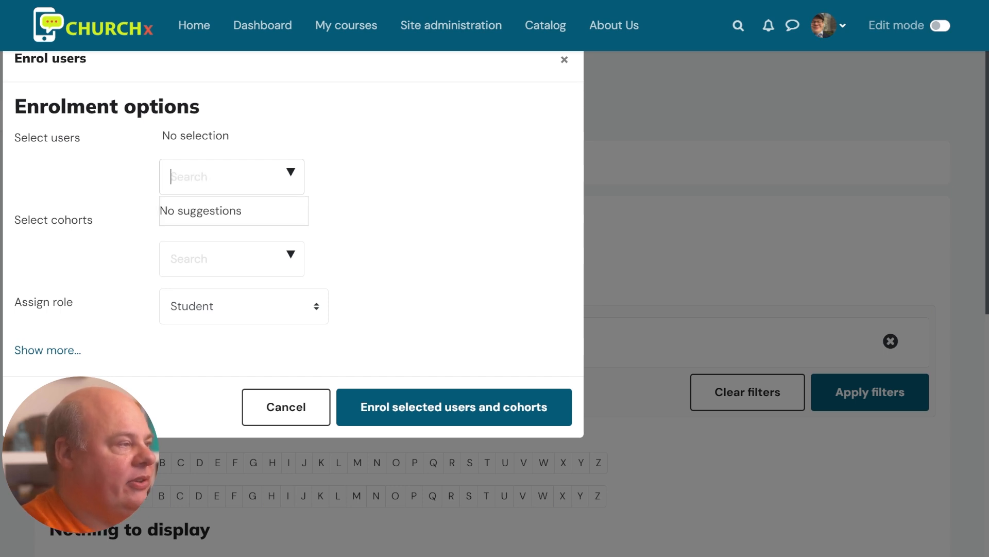
type("student")
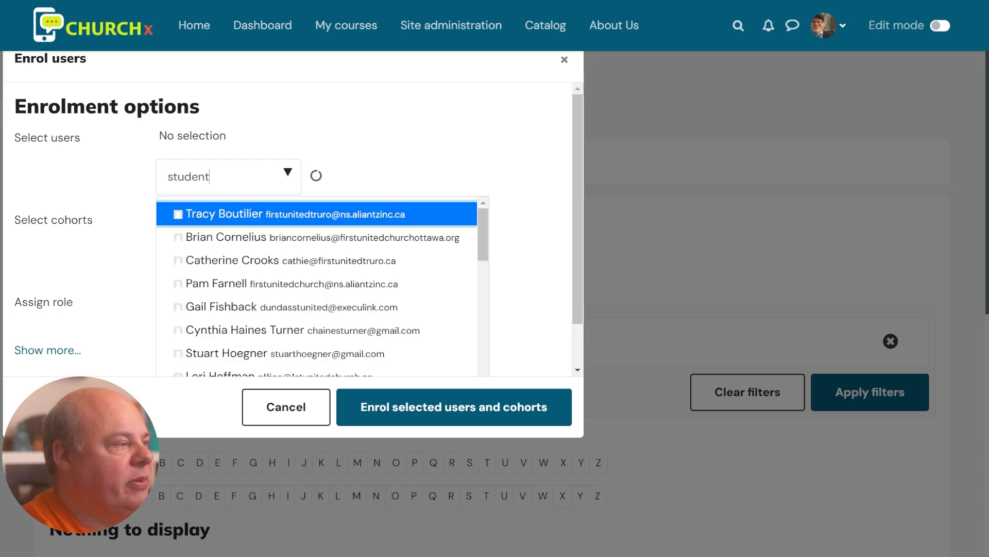
type(" tay")
left_click(221, 214)
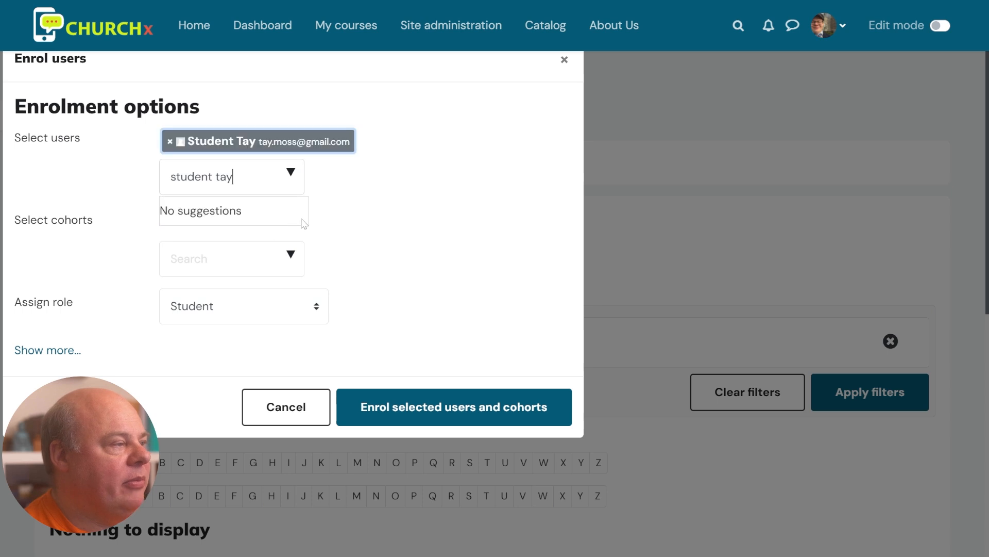
left_click(453, 416)
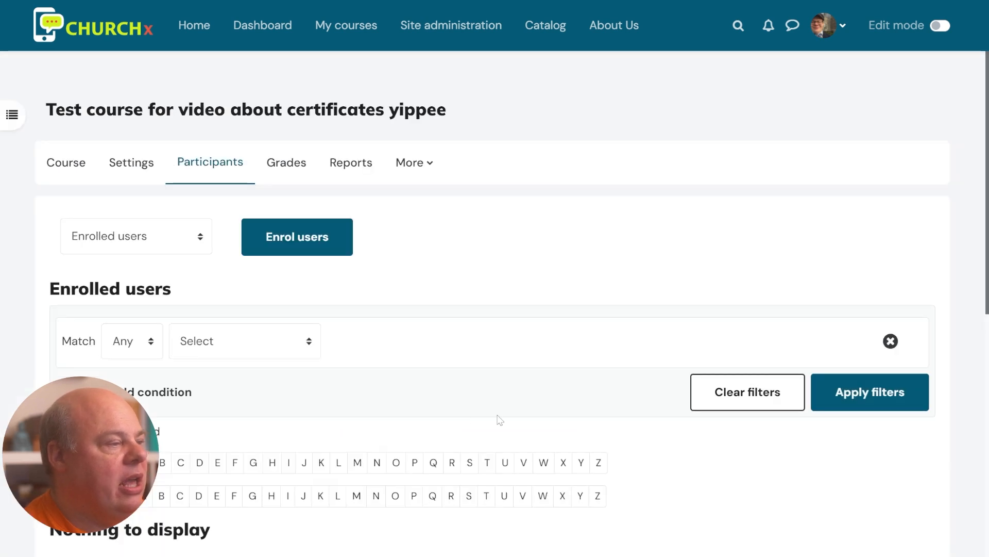
scroll(564, 438, "down", 4)
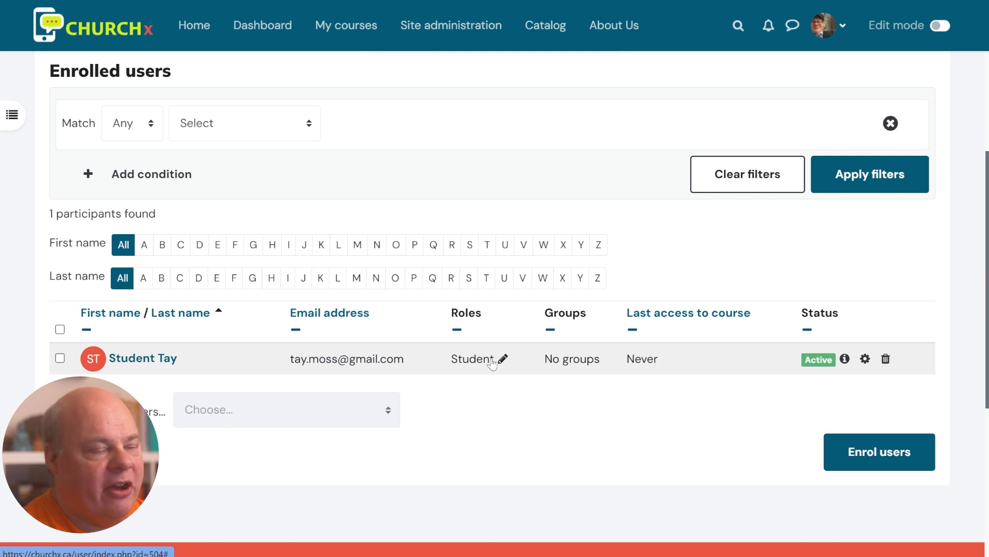
scroll(691, 462, "up", 4)
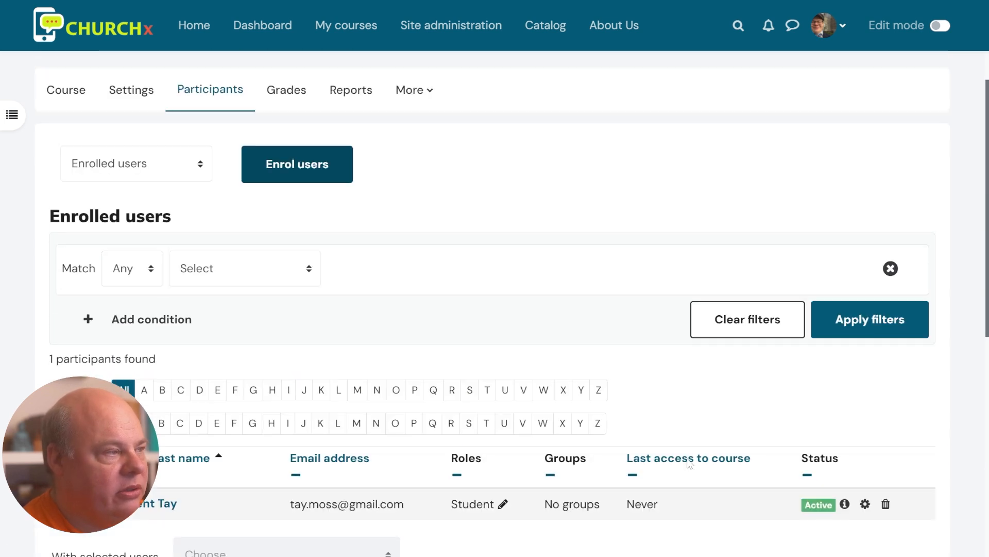
left_click(79, 165)
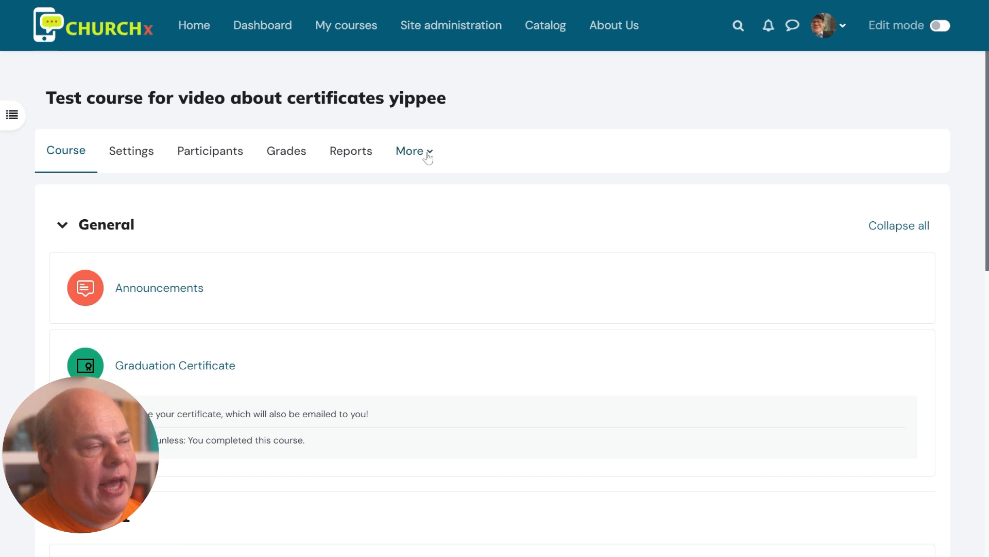
Check the Course completion report, where the student has no criteria met, then go back to Reports
left_click(351, 152)
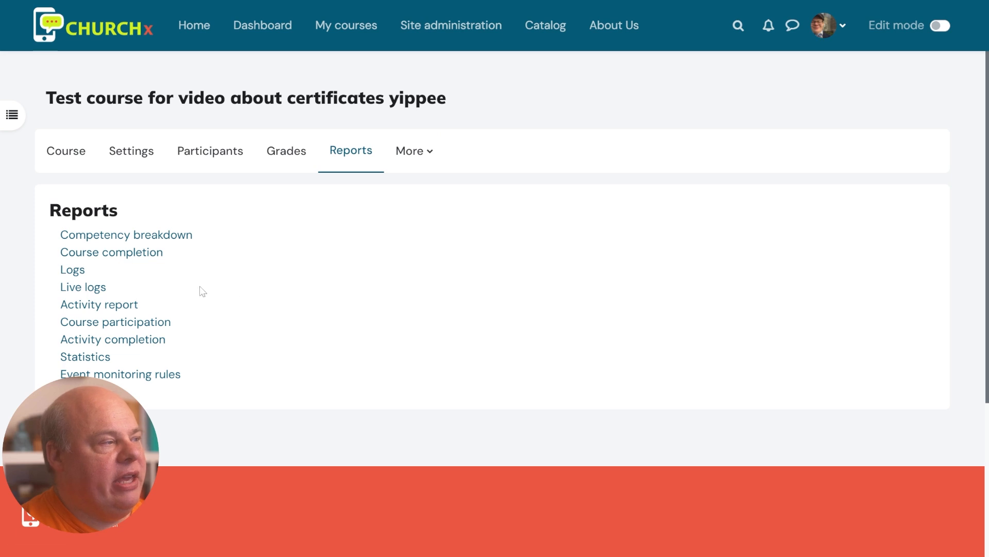
left_click(138, 254)
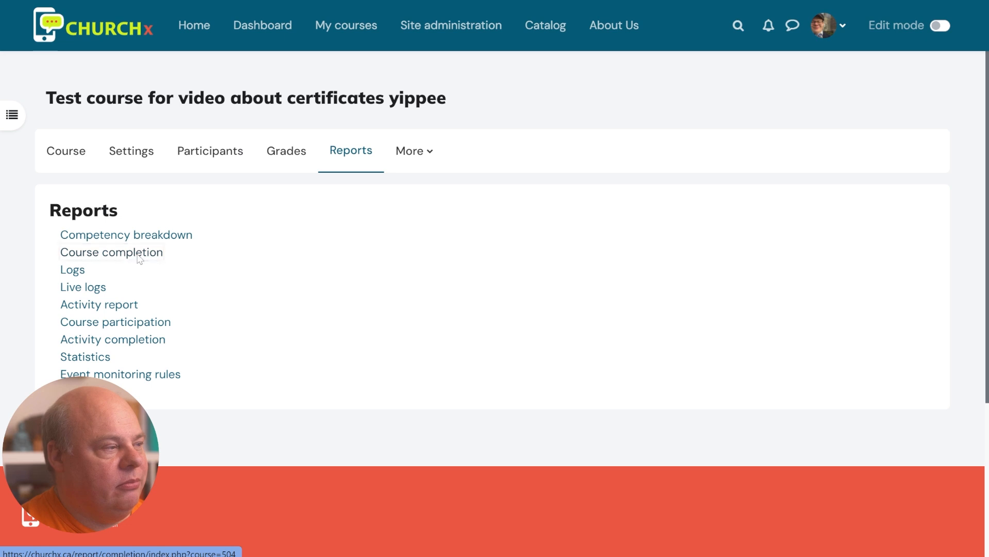
scroll(225, 297, "down", 3)
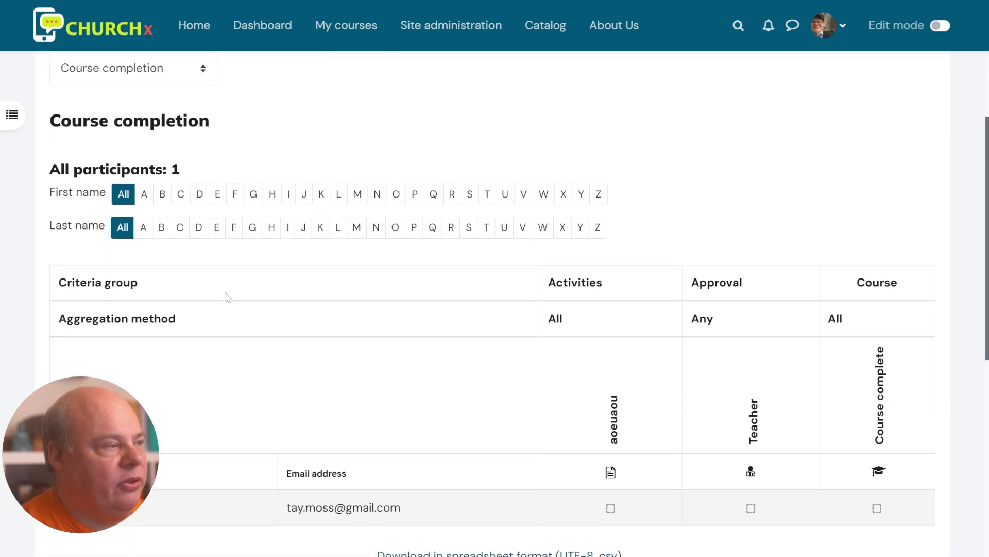
scroll(226, 295, "up", 2)
scroll(368, 335, "down", 3)
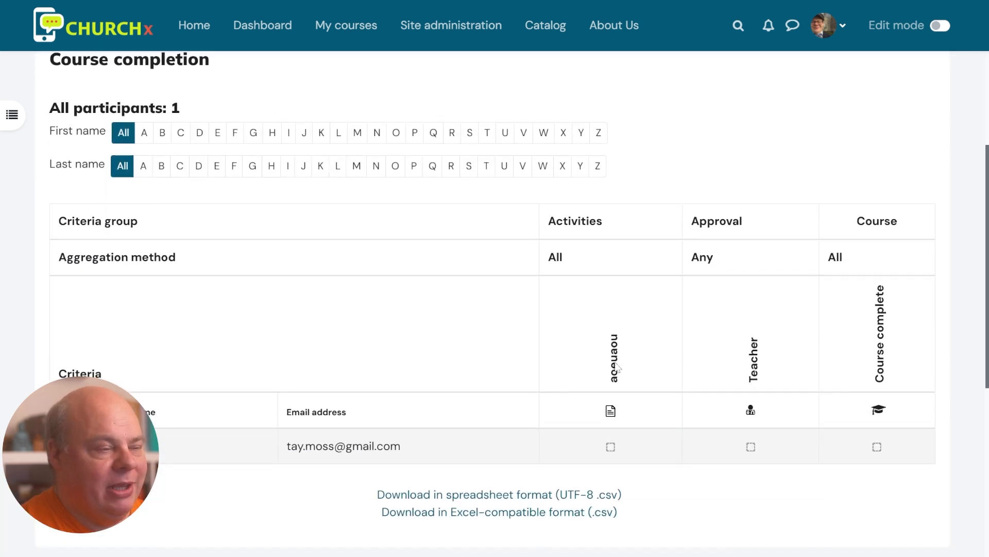
scroll(649, 356, "down", 2)
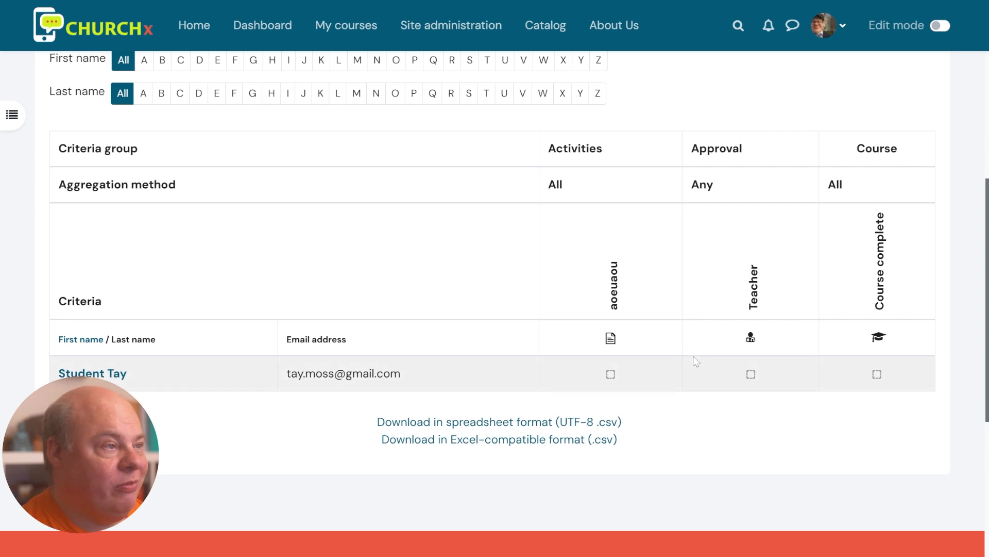
scroll(227, 54, "up", 3)
key("alt+Left")
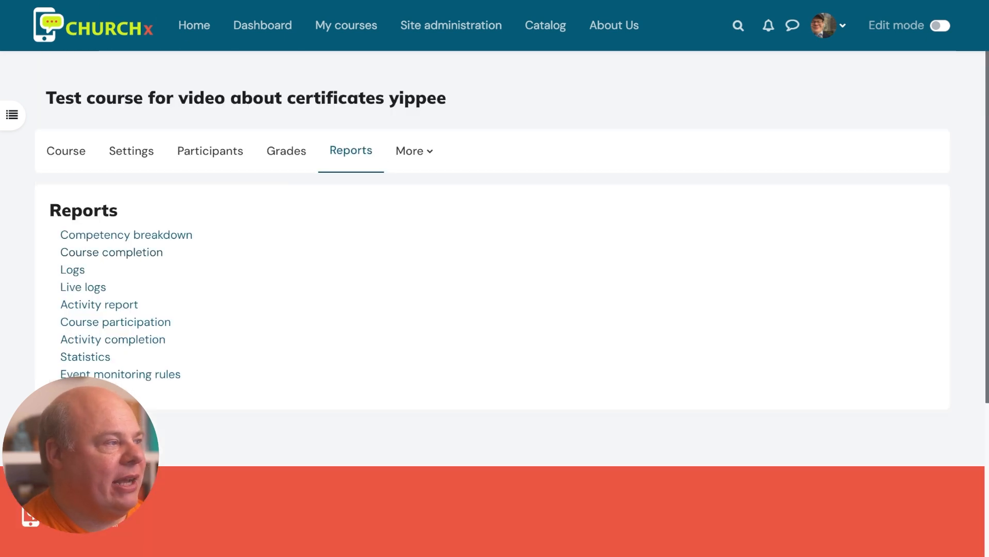
Find the second user account by e-mail search and enrol it in the course as Teacher
left_click(238, 157)
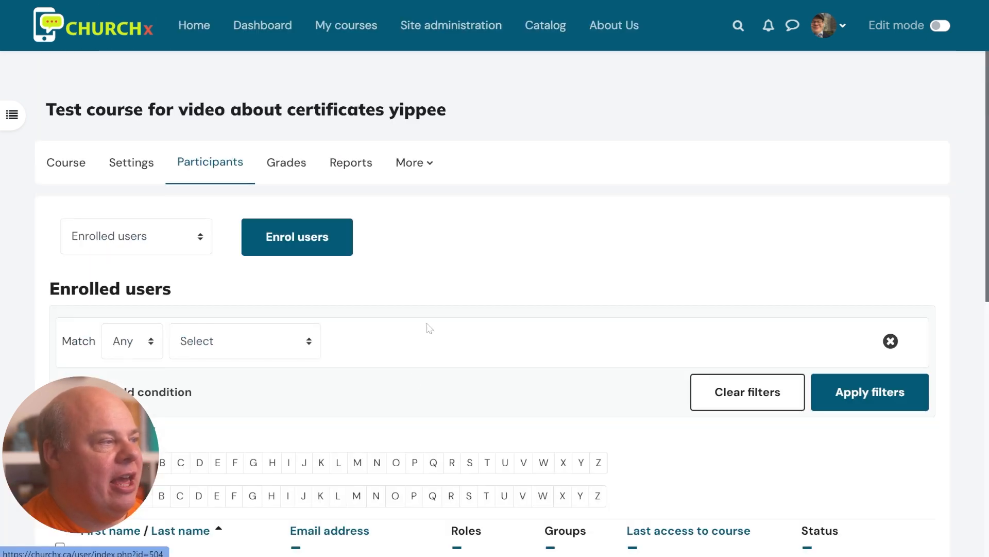
scroll(412, 413, "down", 1)
scroll(409, 454, "down", 2)
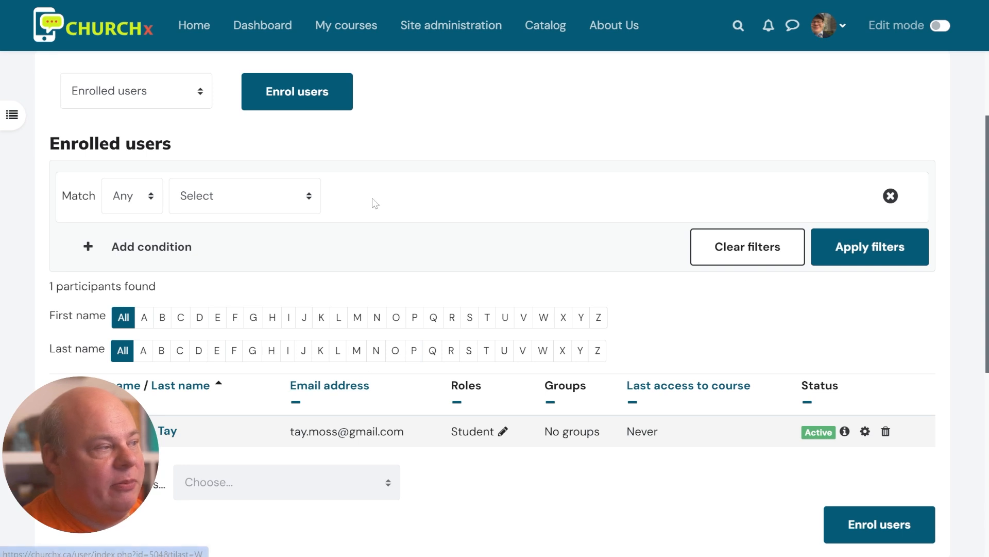
scroll(340, 211, "up", 2)
left_click(312, 171)
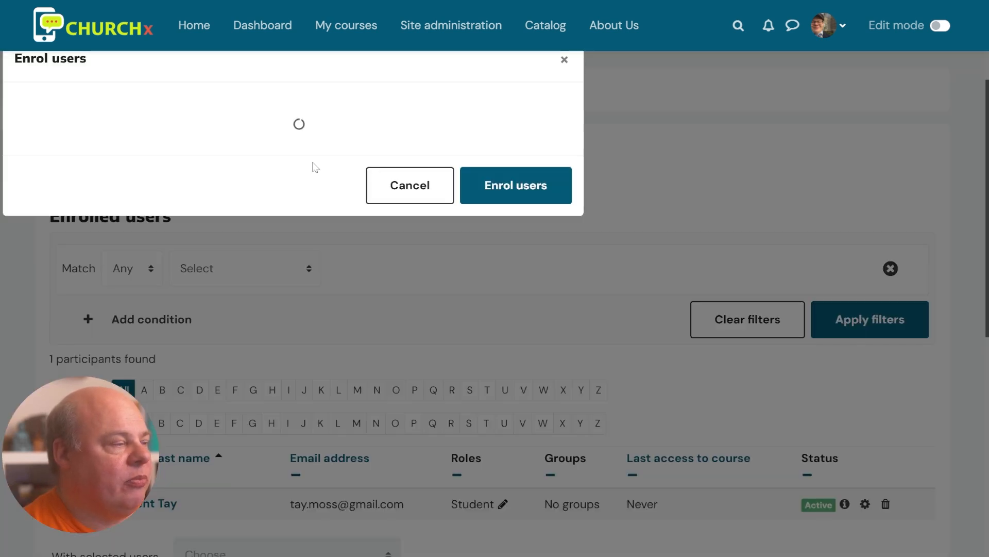
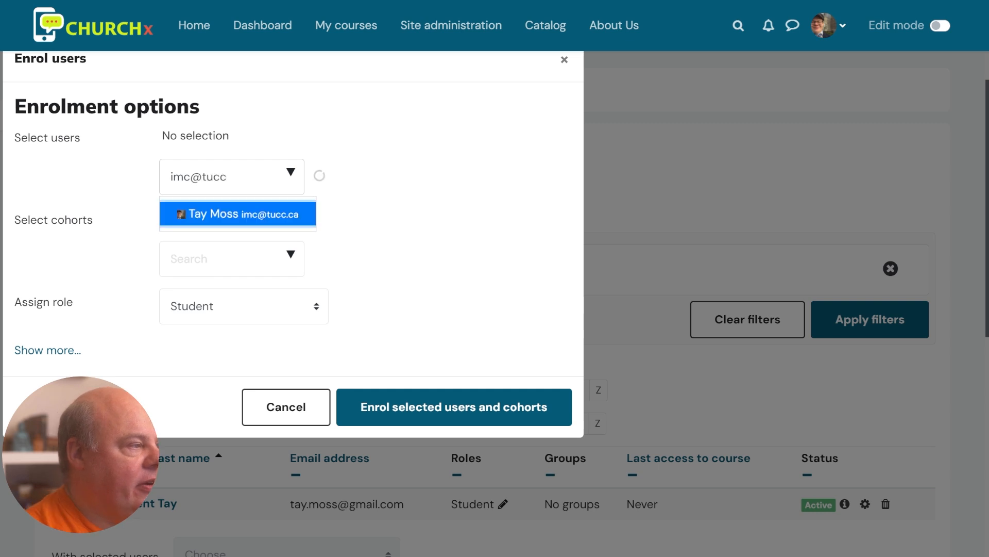
left_click(250, 214)
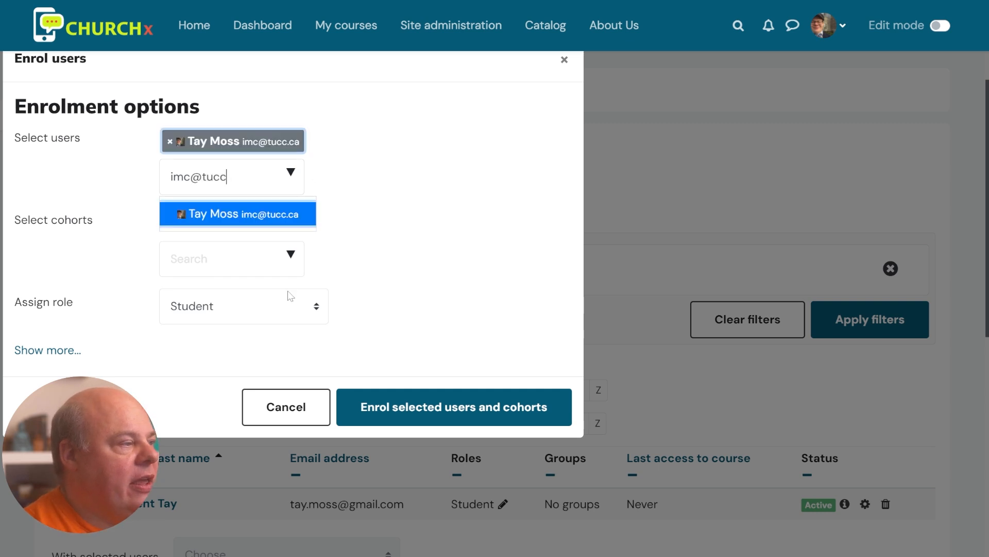
left_click(305, 309)
left_click(253, 361)
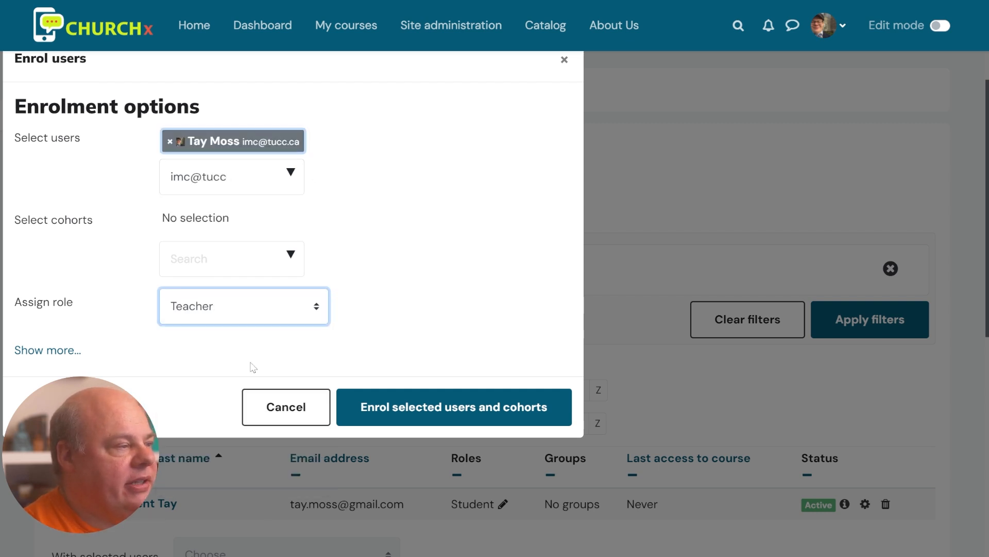
left_click(428, 407)
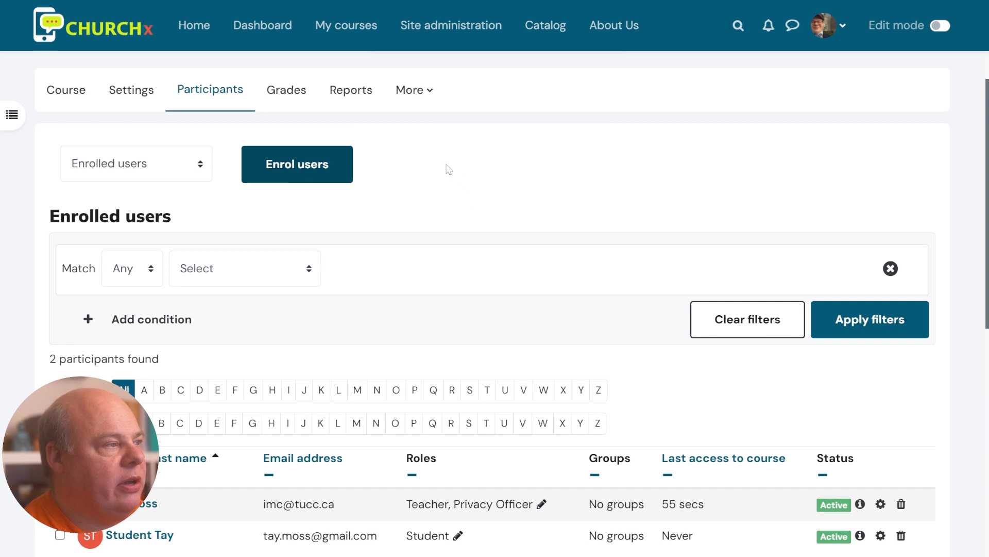
left_click(351, 91)
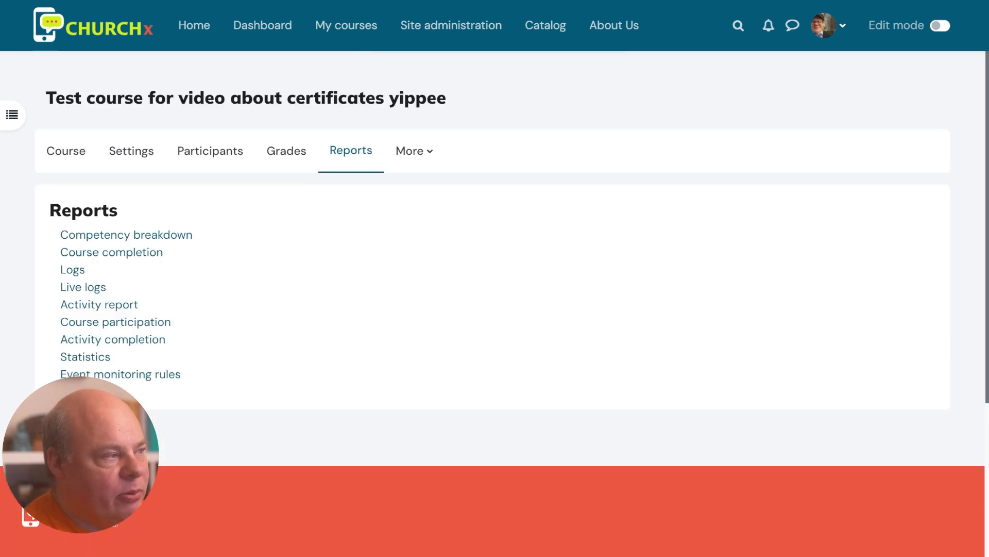
left_click(139, 260)
scroll(488, 314, "down", 3)
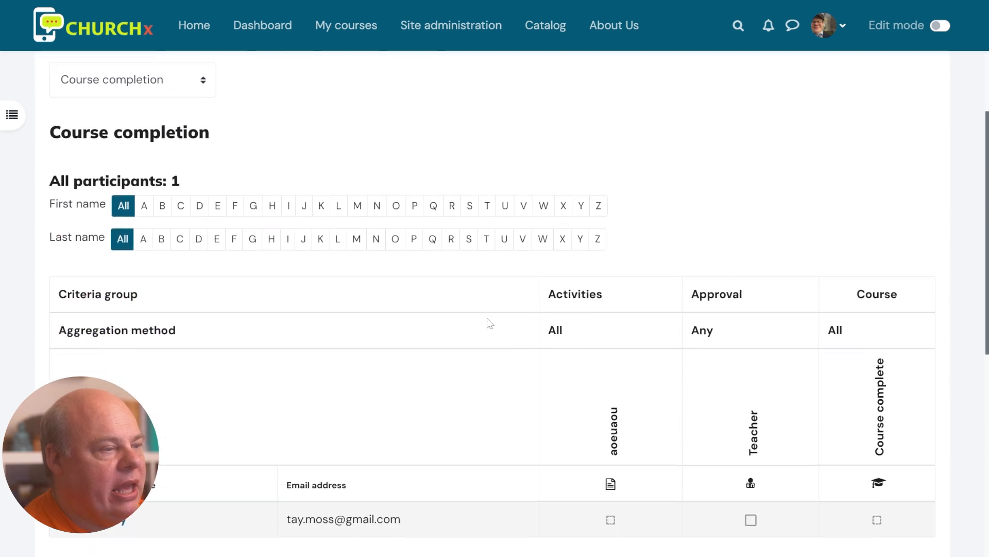
scroll(489, 323, "down", 1)
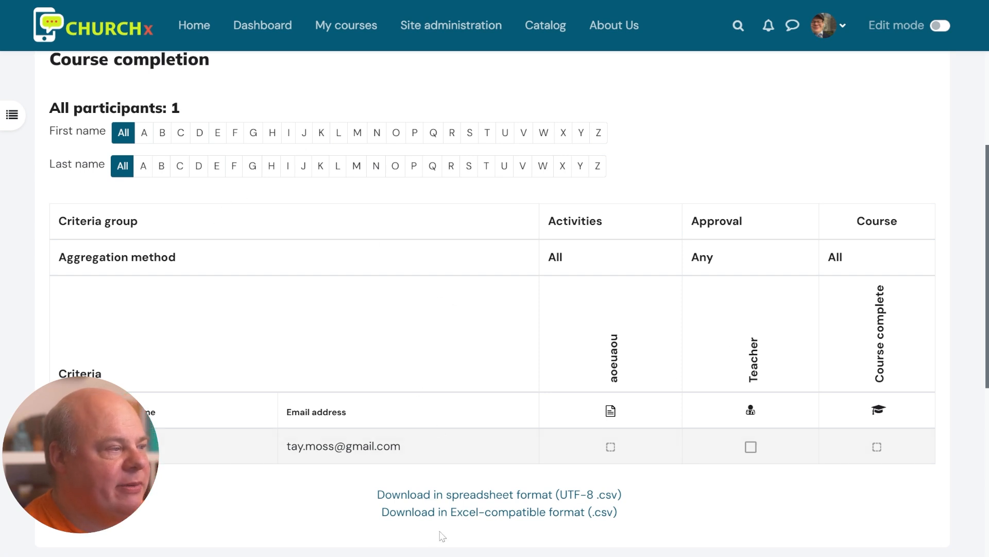
scroll(489, 464, "up", 5)
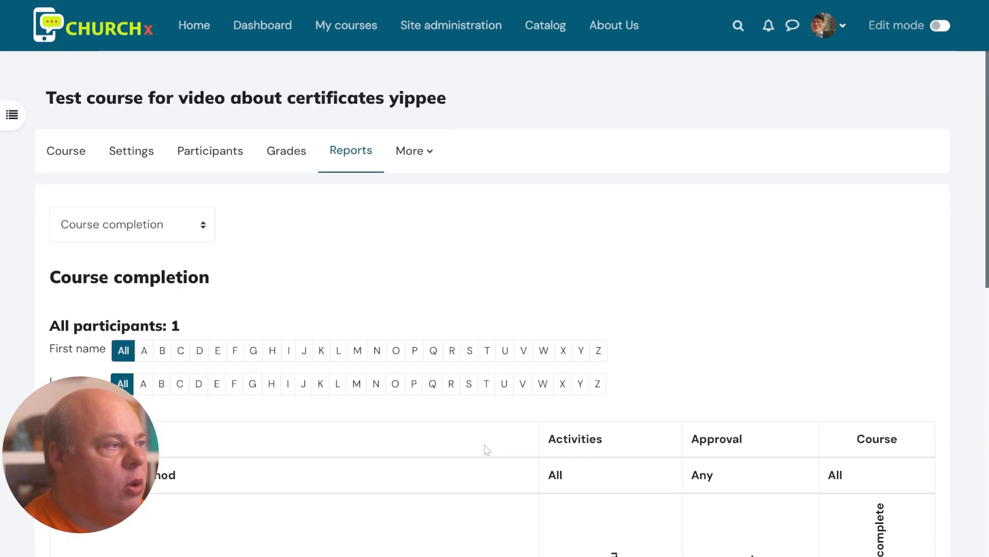
scroll(484, 448, "down", 3)
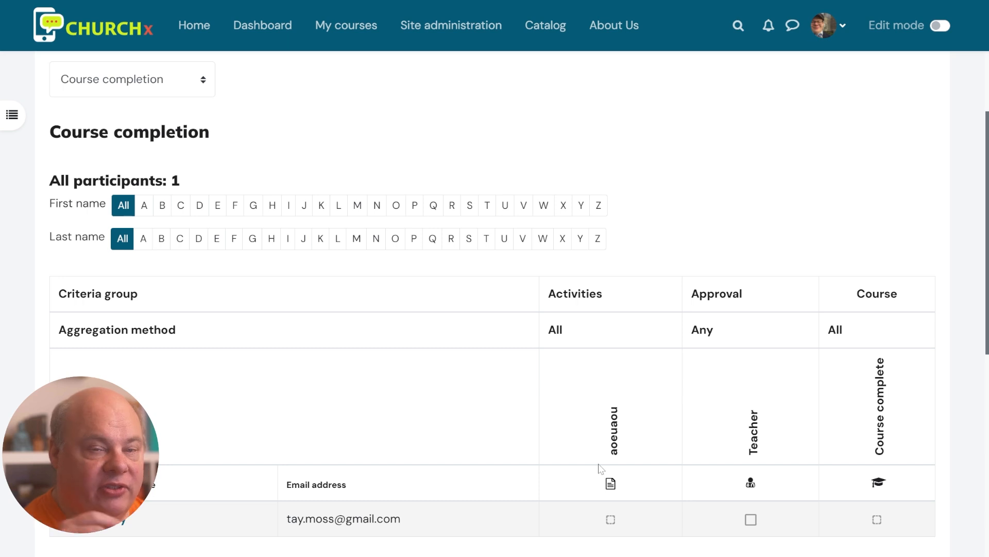
scroll(324, 501, "up", 2)
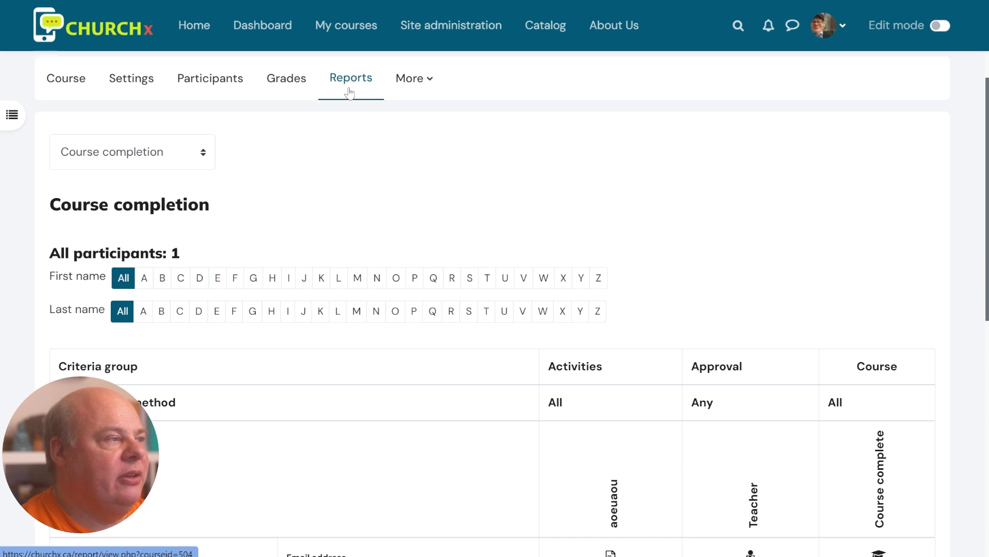
left_click(329, 82)
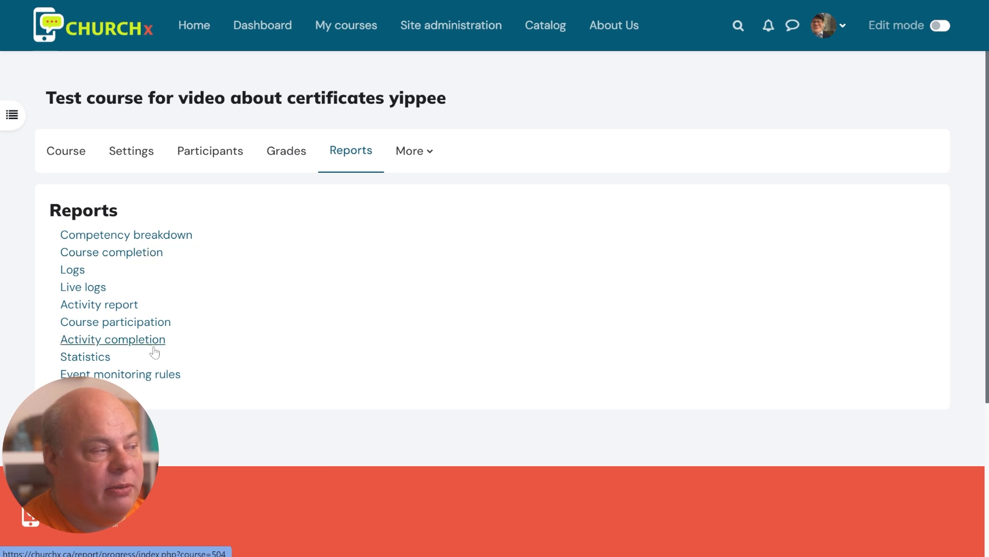
Manually mark the student's 'aoeuaou' Page activity complete and confirm the completion override
scroll(536, 399, "down", 3)
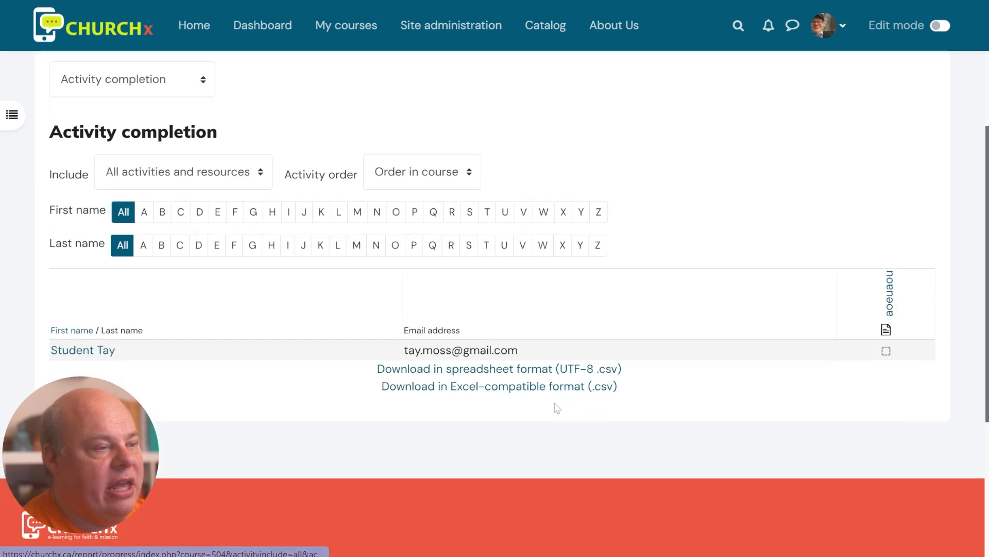
left_click(886, 351)
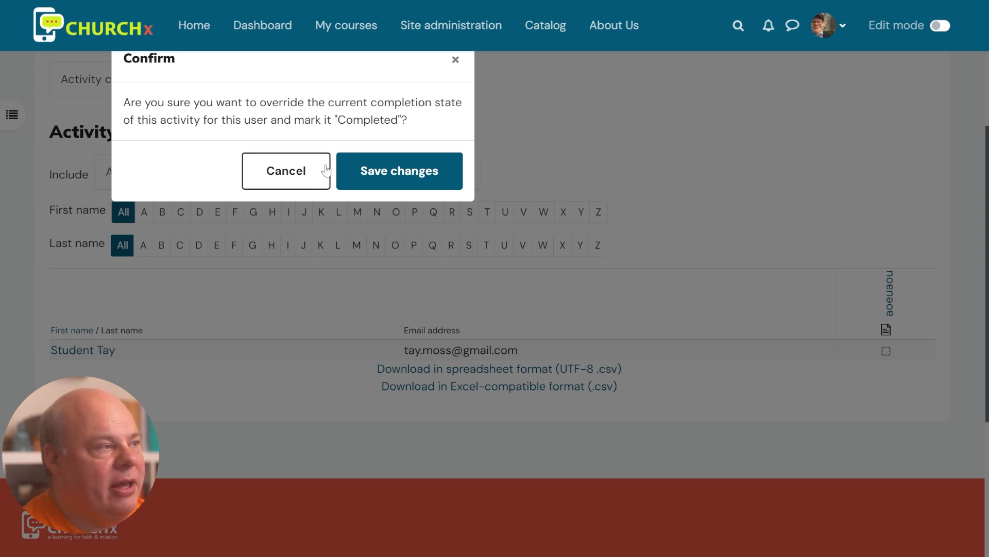
left_click(371, 178)
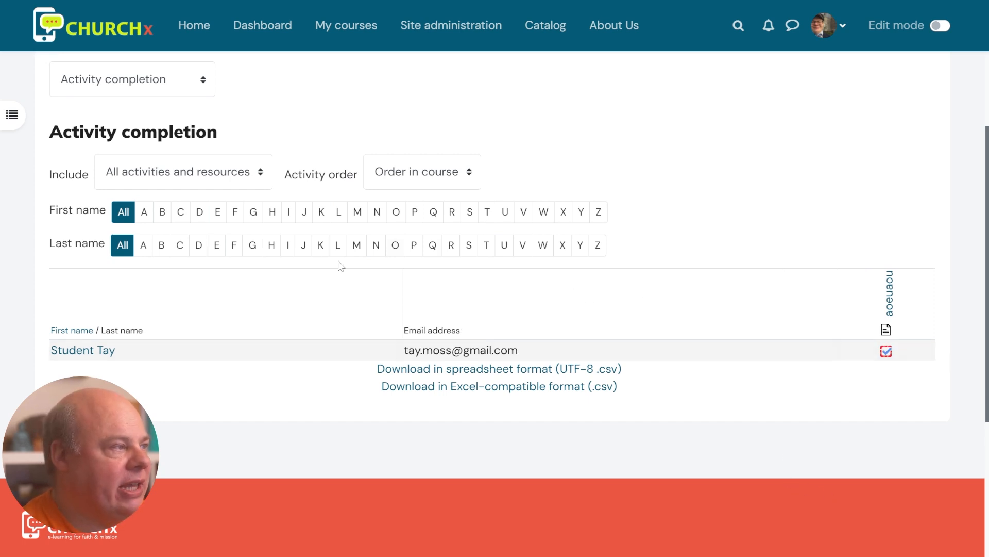
scroll(302, 230, "up", 2)
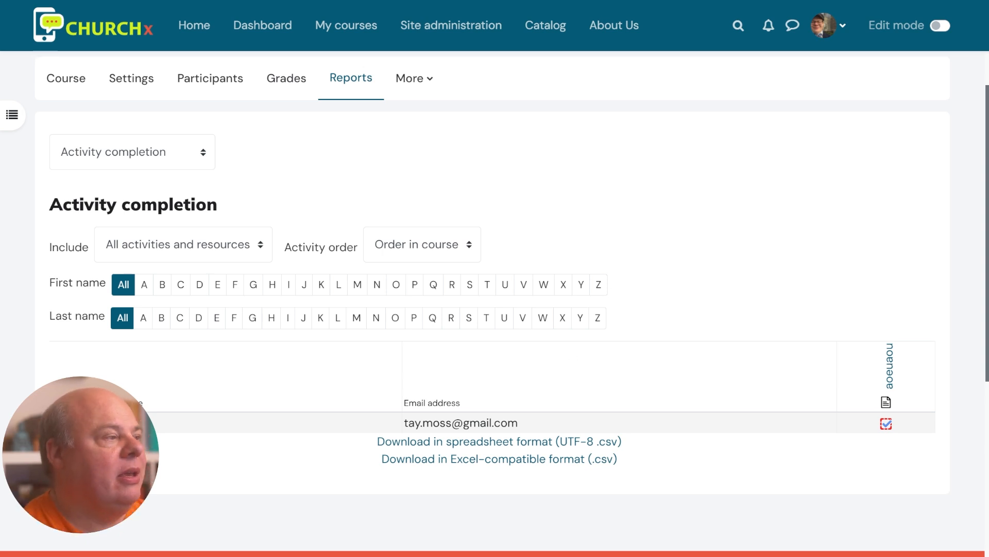
Open the Course completion report and check the student's ticked 'aoeuaou' criterion and empty Teacher and Course complete columns
scroll(455, 386, "up", 2)
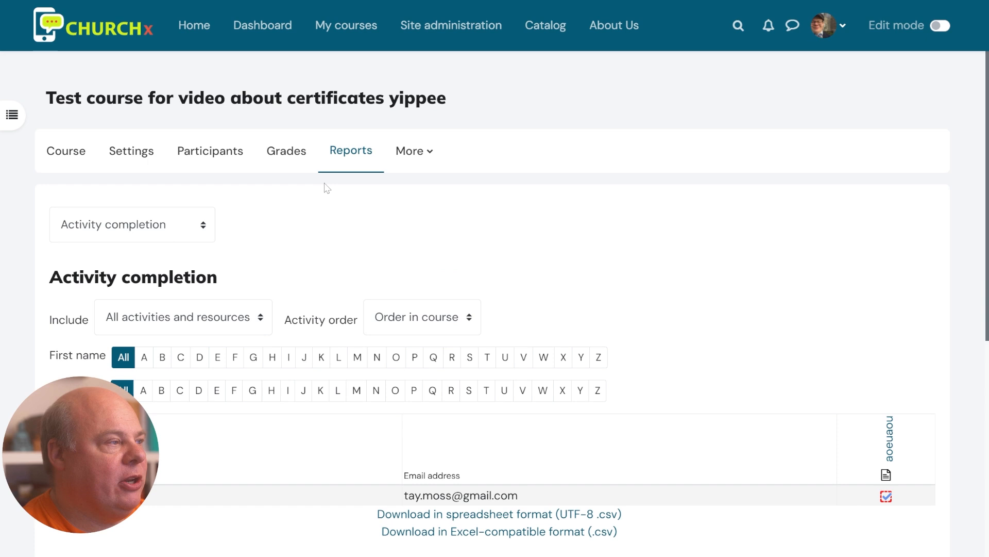
left_click(342, 155)
left_click(112, 253)
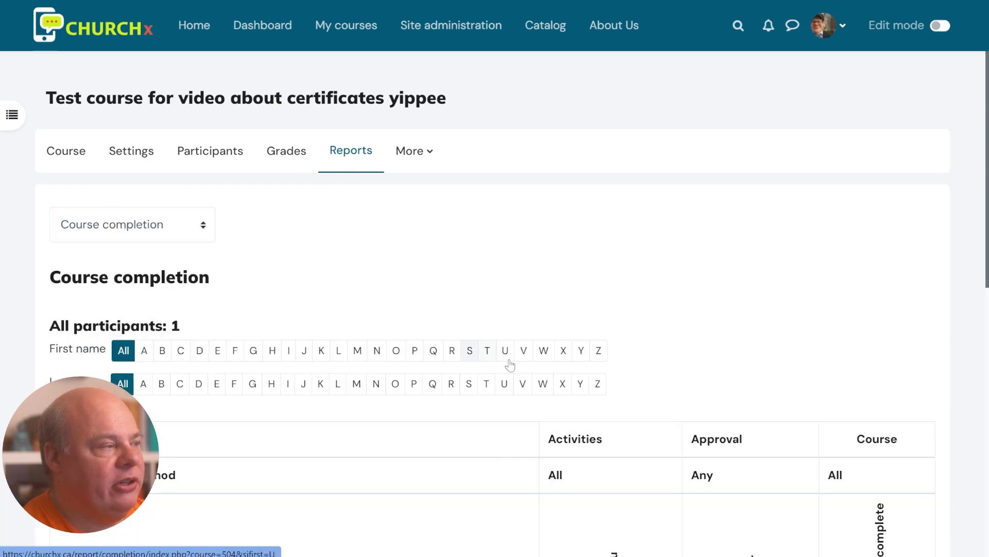
scroll(521, 379, "down", 3)
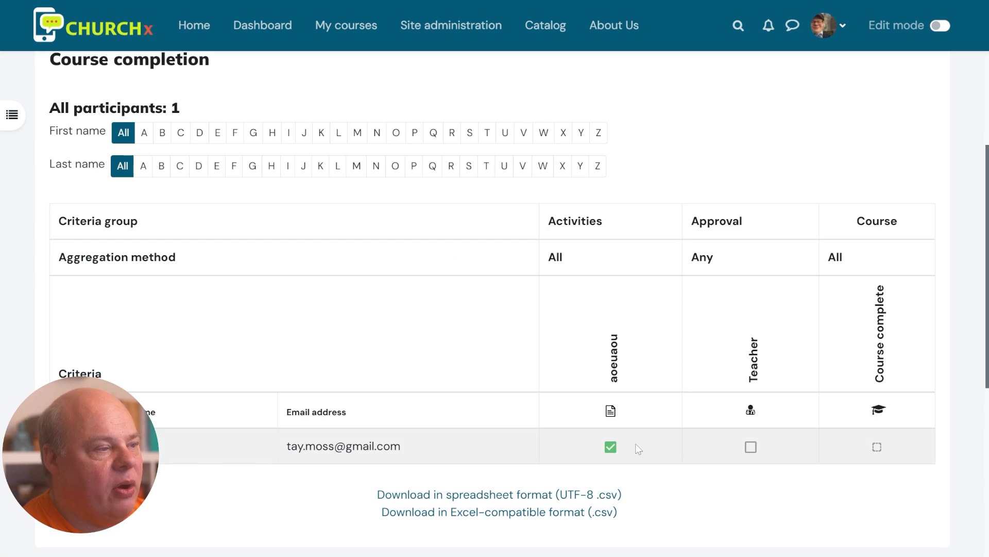
left_click_drag(638, 448, 578, 424)
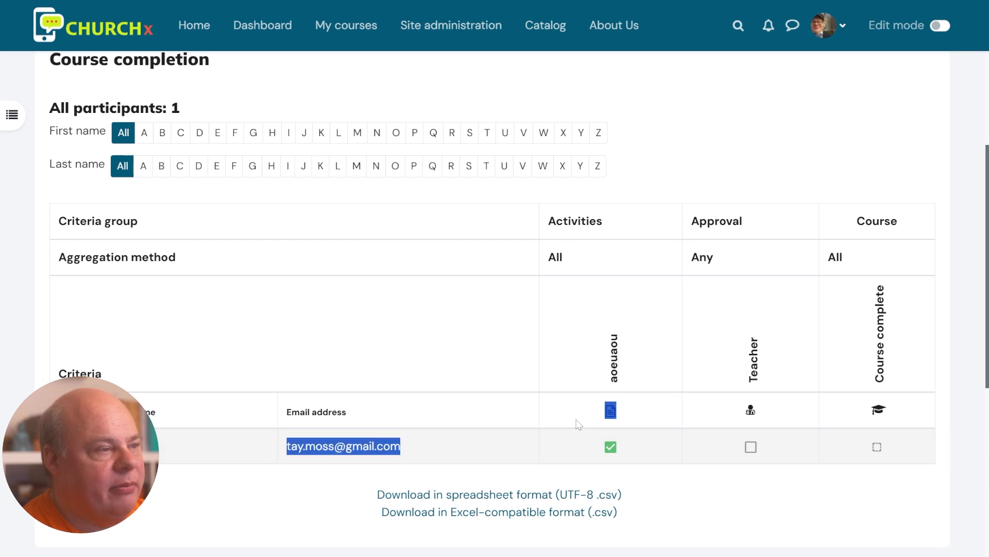
left_click(707, 313)
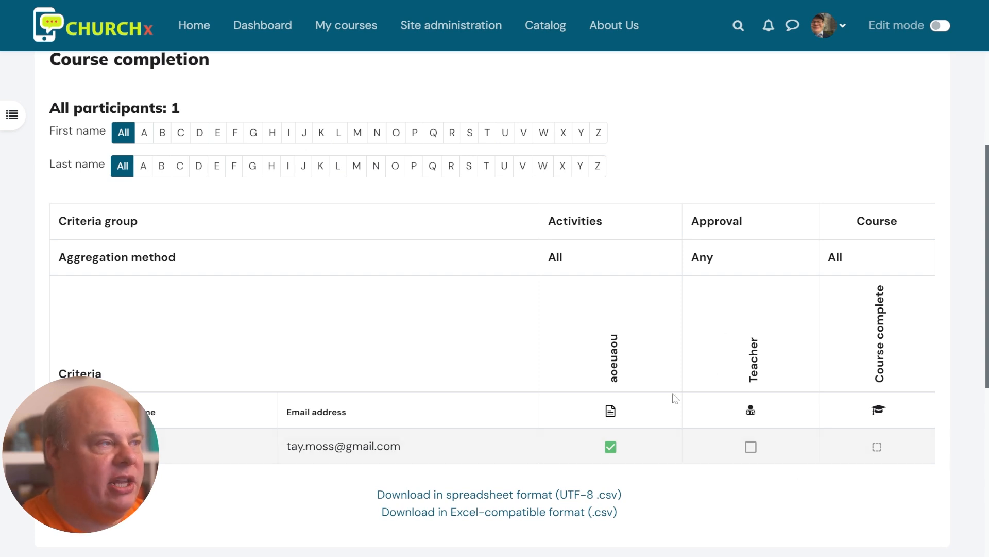
Tick teacher approval for the student in the completion report and reload it to refresh the status
left_click(751, 446)
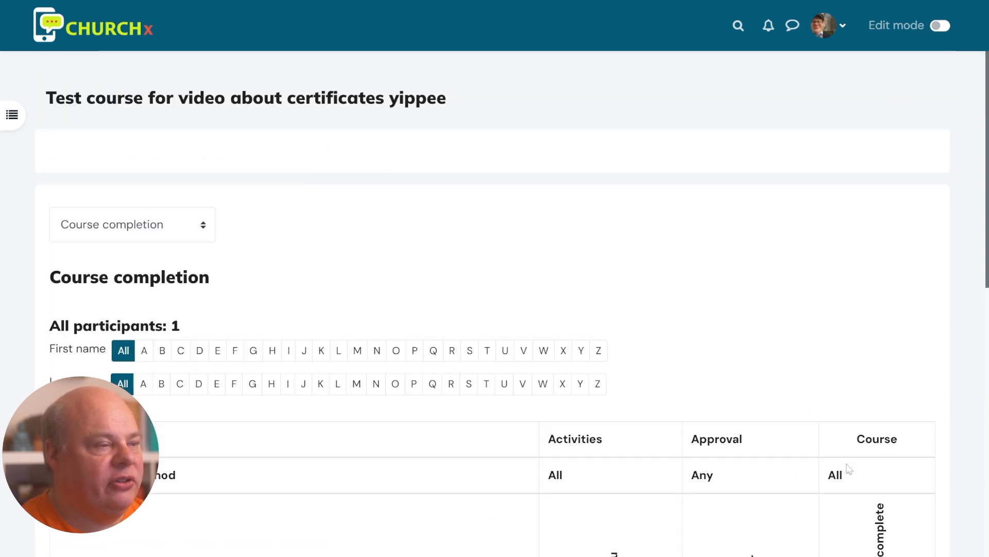
scroll(791, 438, "down", 6)
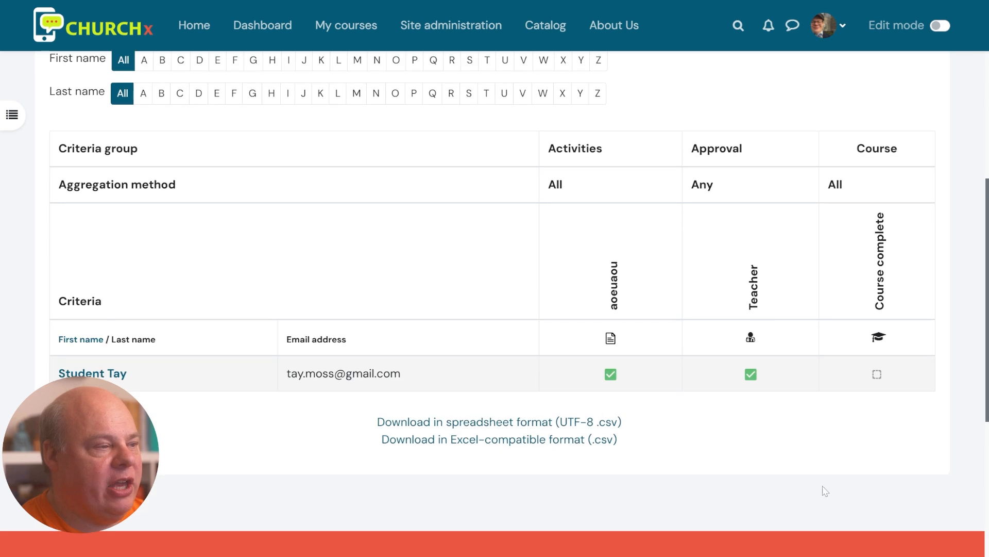
scroll(802, 448, "up", 2)
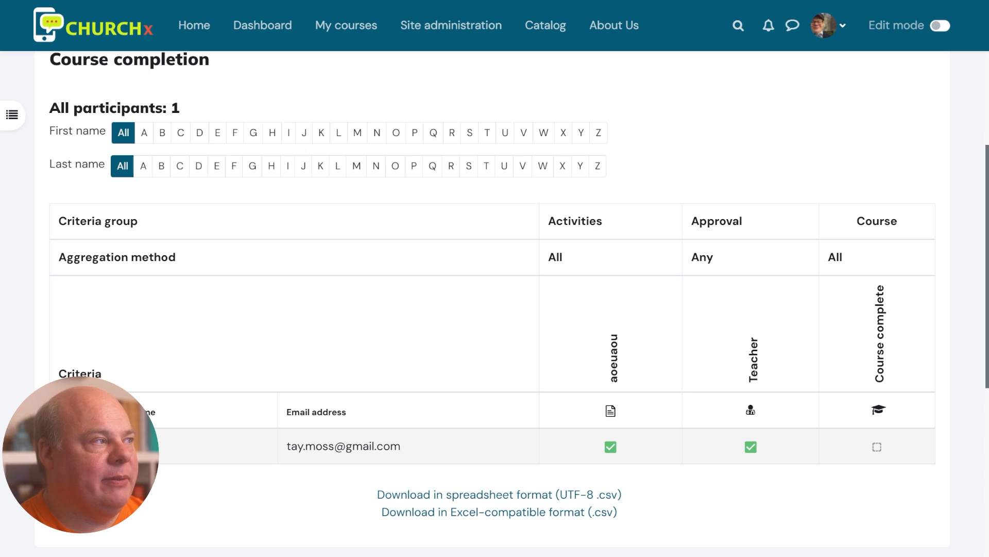
key("F5")
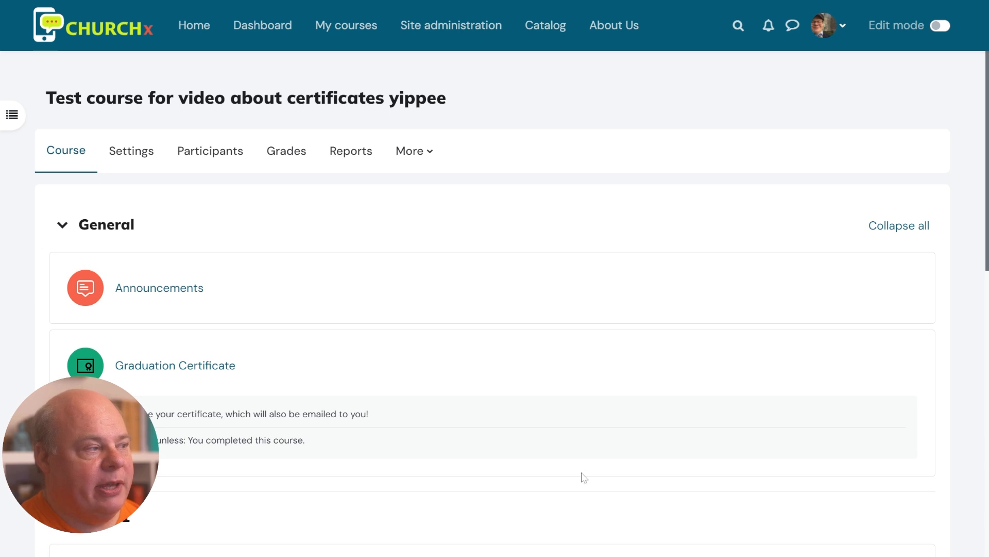
Open the Graduation Certificate activity and check its one recipient, awarded 12 March 2025
left_click(173, 373)
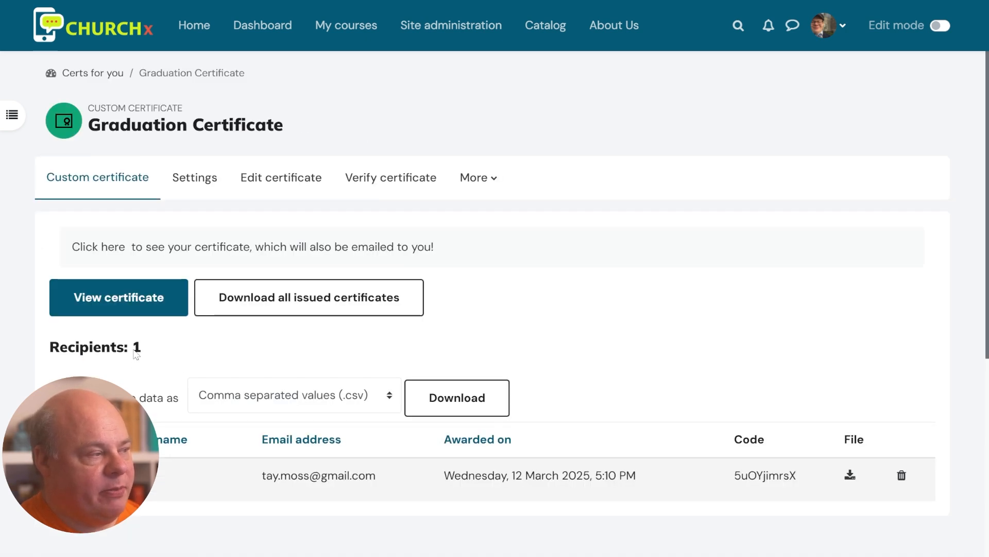
left_click_drag(142, 350, 79, 348)
left_click(171, 475)
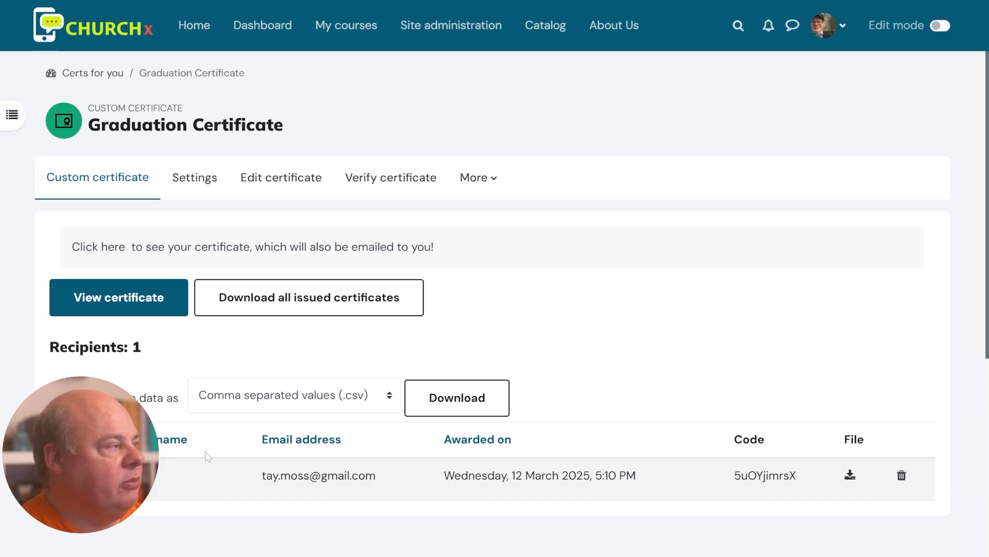
scroll(208, 457, "down", 3)
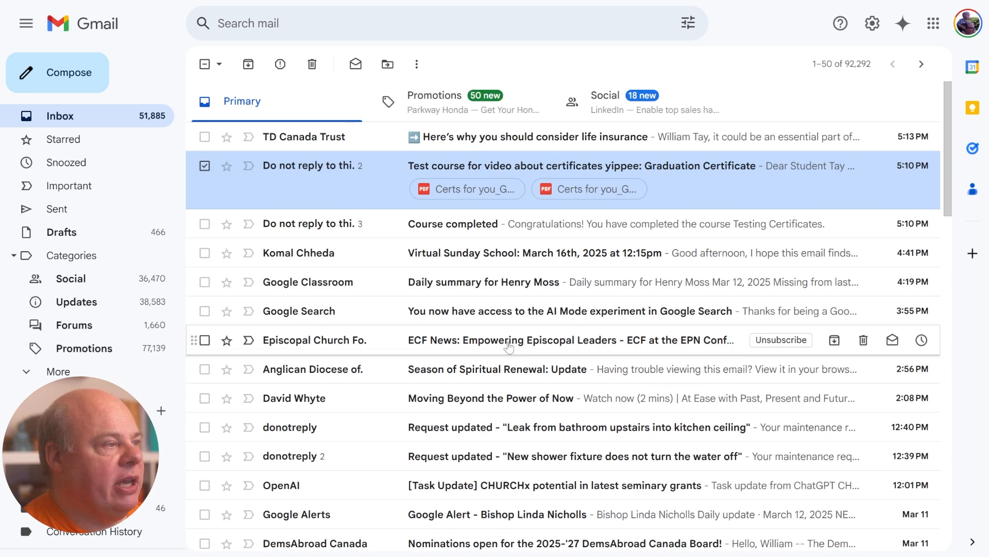
Read the Course completed email thread in Gmail, then go back to the inbox
left_click(348, 224)
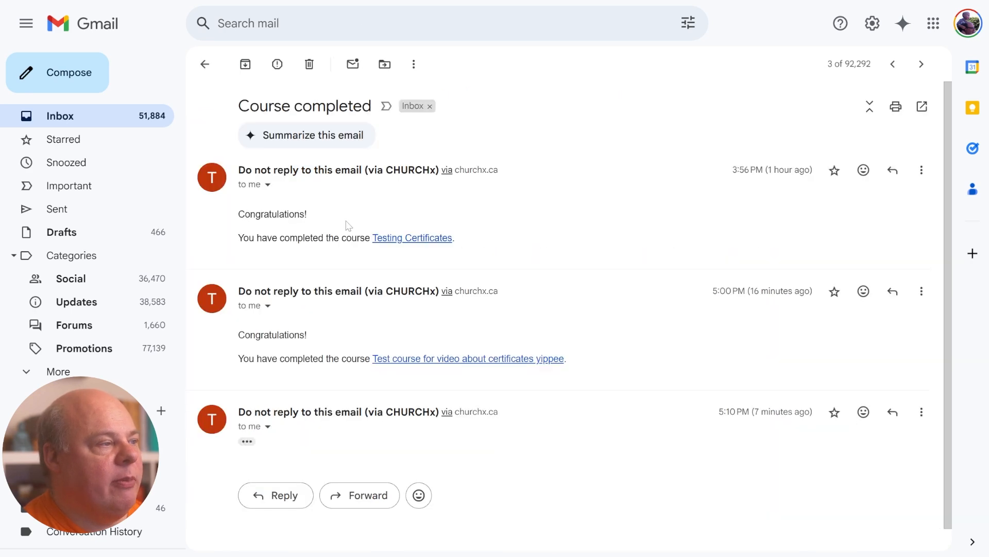
scroll(510, 412, "down", 1)
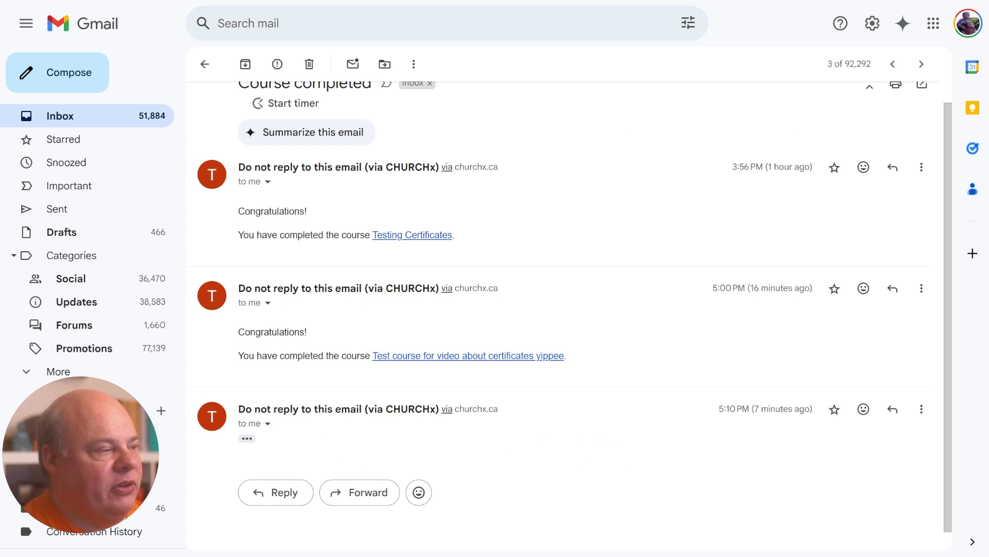
left_click_drag(236, 330, 623, 377)
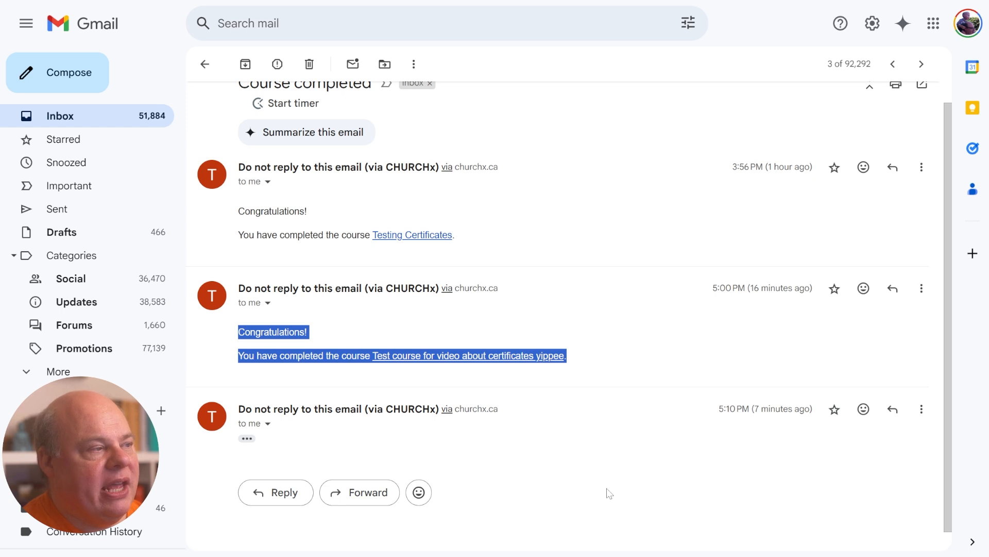
left_click(609, 493)
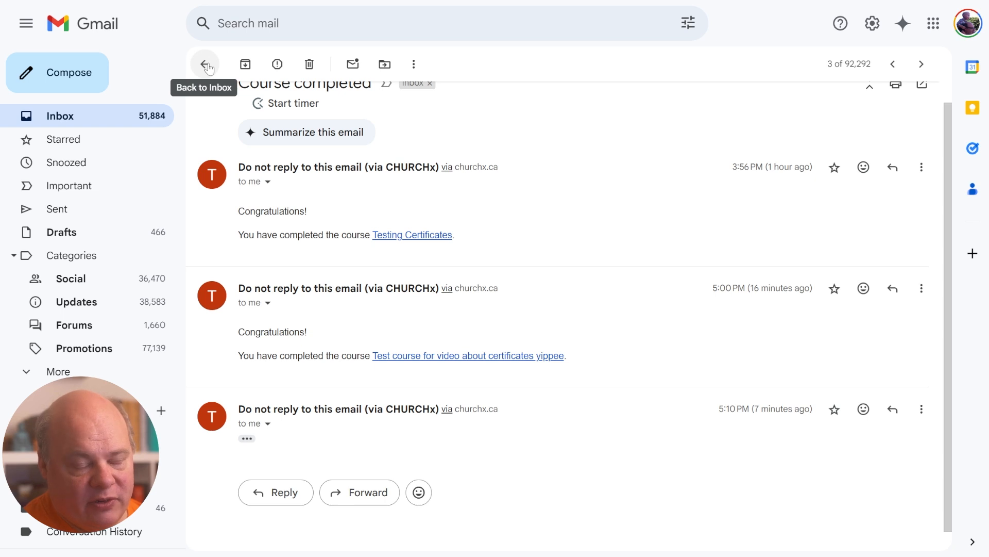
left_click(206, 65)
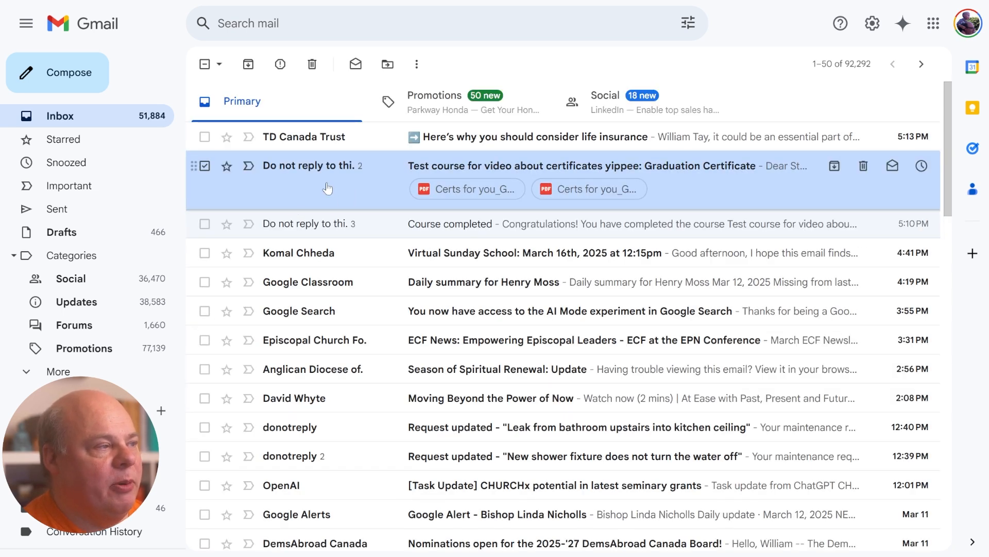
Open the Graduation Certificate email and preview its attached certificate PDF
left_click(324, 182)
scroll(552, 376, "down", 5)
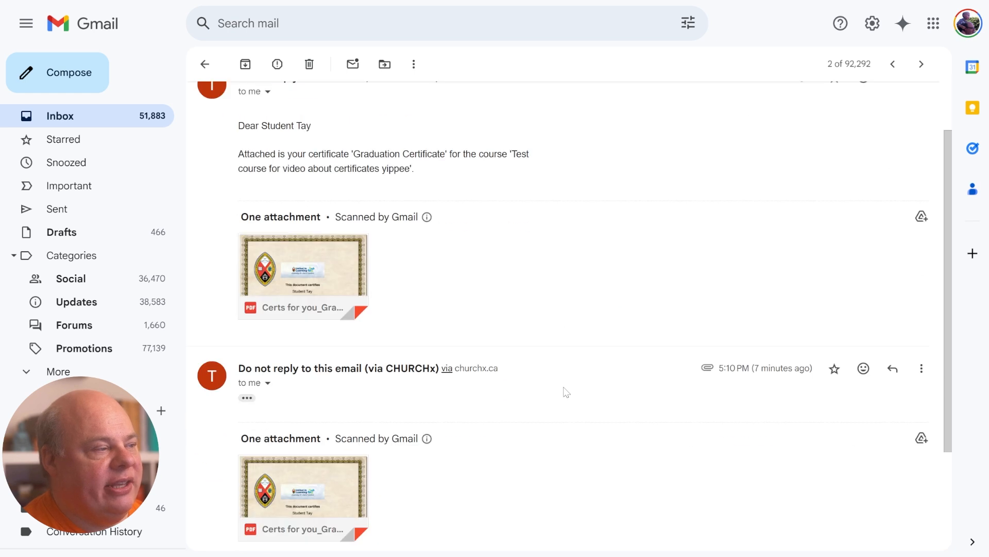
scroll(566, 392, "up", 4)
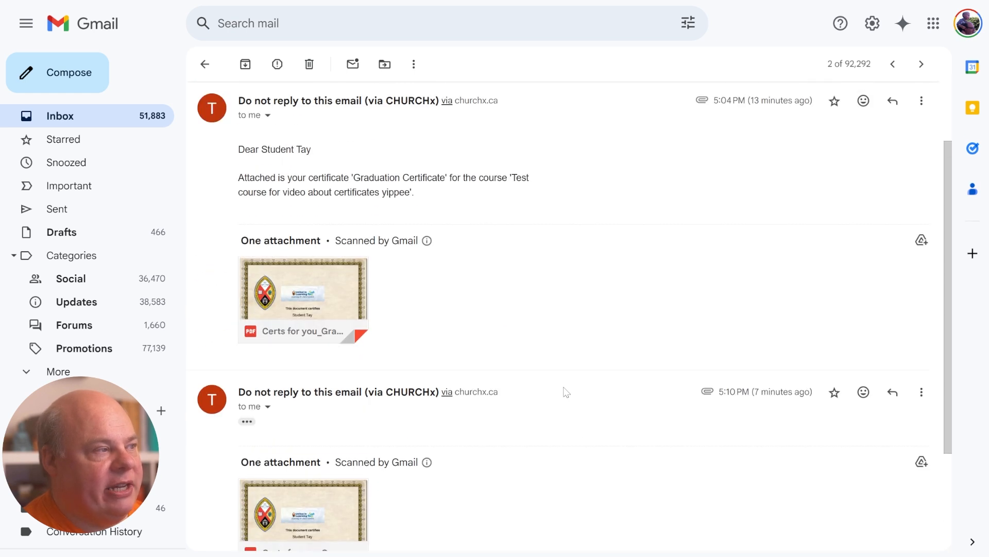
mouse_move(427, 315)
left_click_drag(257, 251, 454, 268)
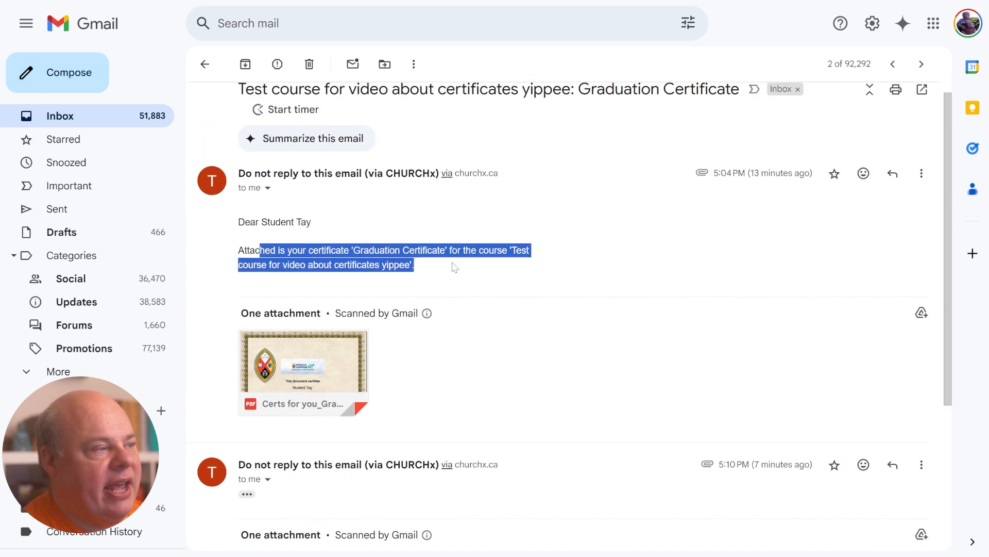
left_click(492, 281)
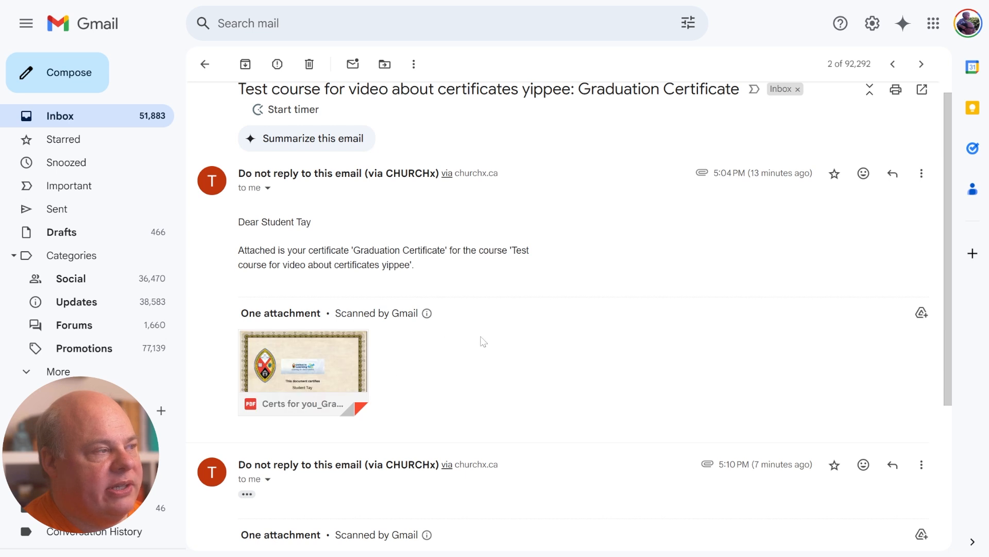
scroll(418, 445, "down", 3)
scroll(439, 426, "up", 2)
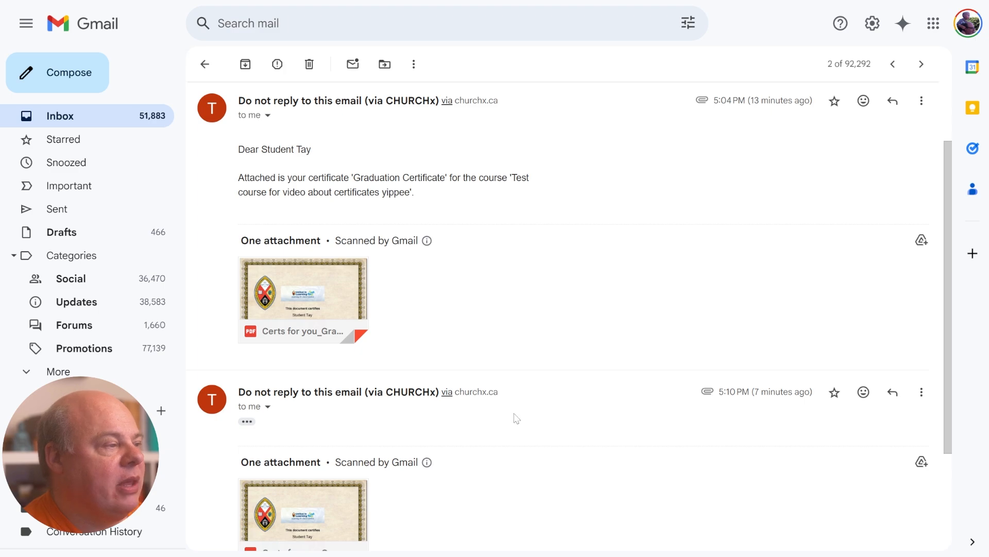
left_click(349, 285)
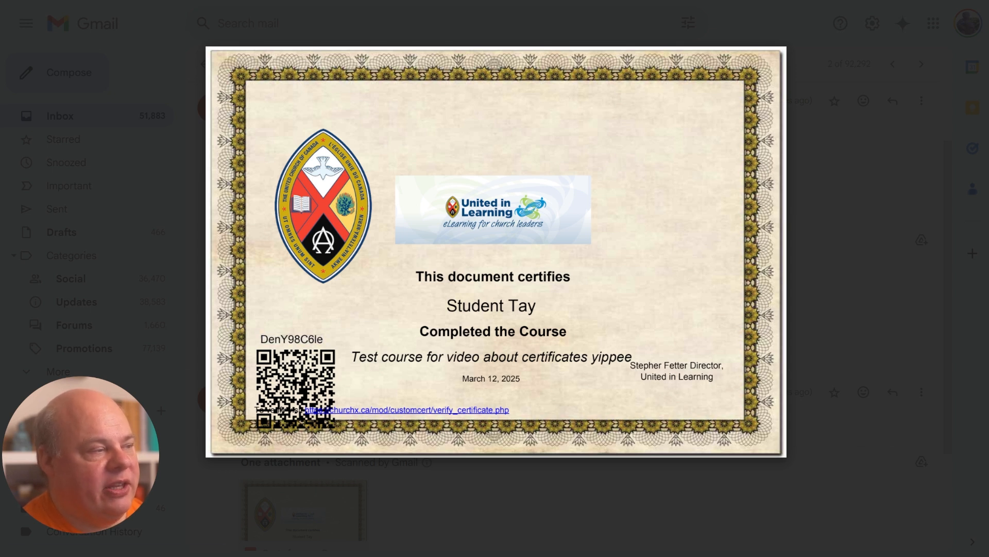
Select the certificate's verification code, then close the PDF viewer
double_click(292, 339)
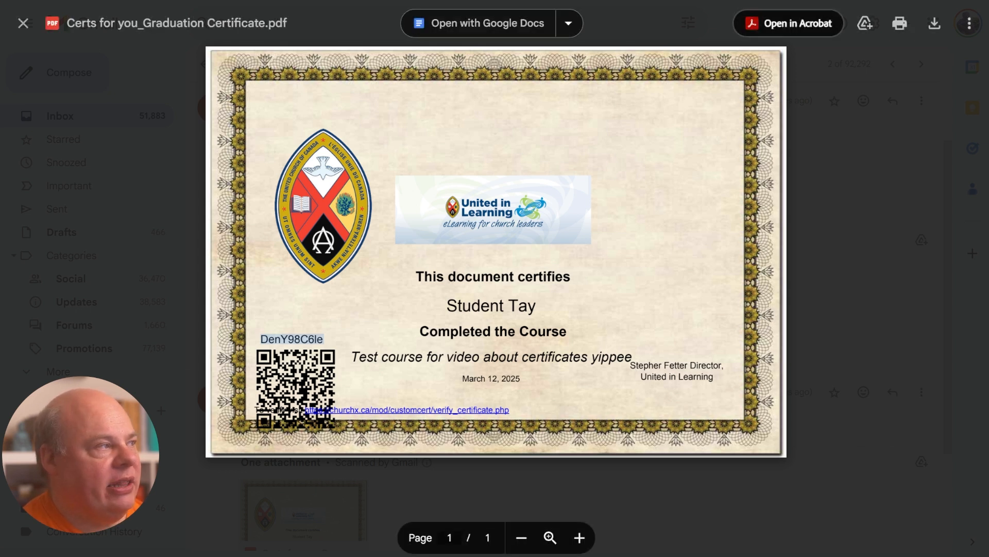
key("Escape")
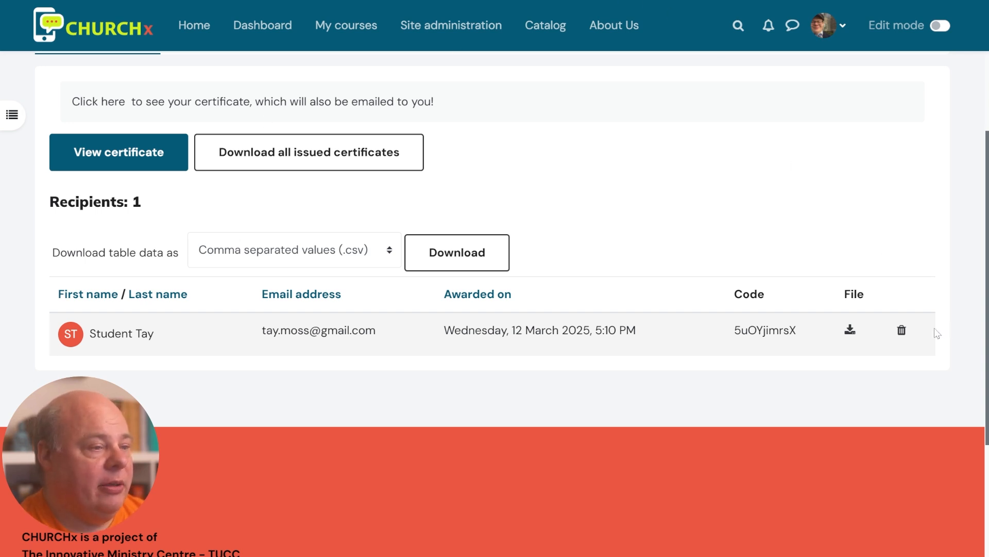
Delete the student's issued Graduation Certificate and confirm the deletion
left_click(902, 331)
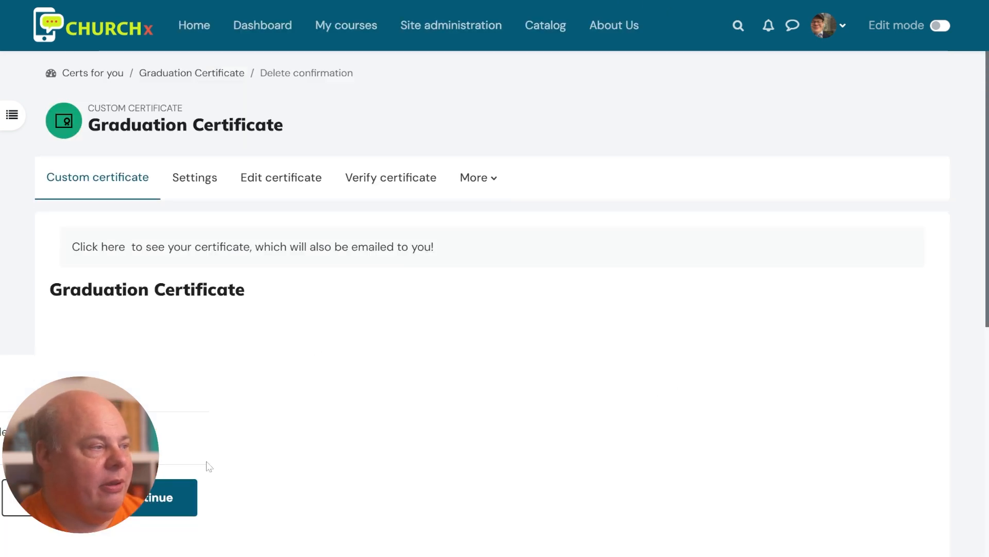
left_click(143, 514)
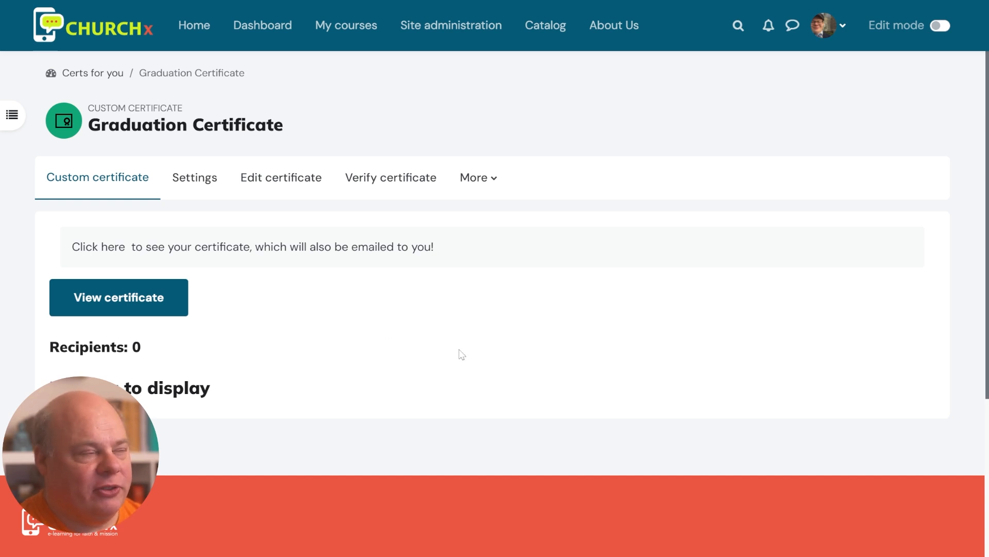
Return to the course page and open its Course completion report
left_click(479, 185)
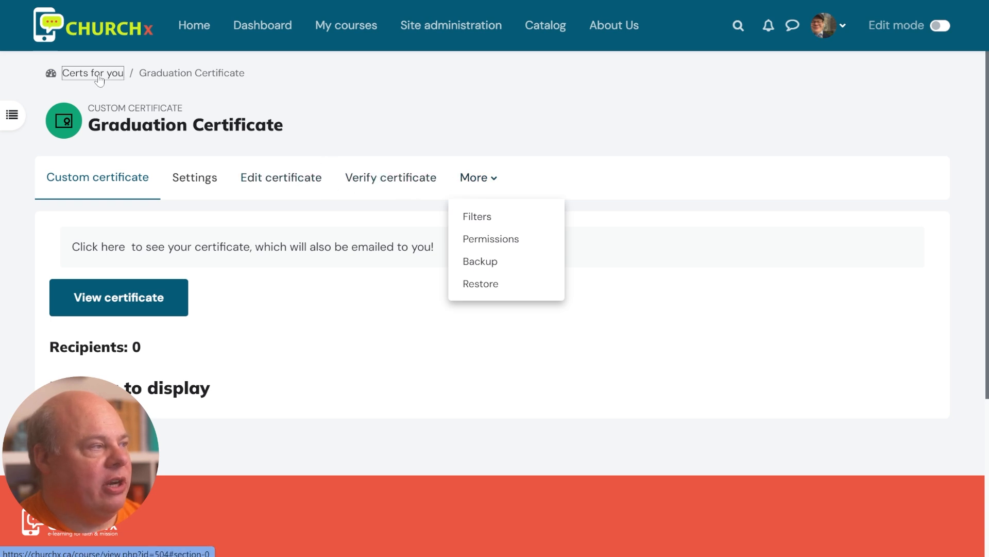
left_click(70, 77)
scroll(401, 287, "up", 2)
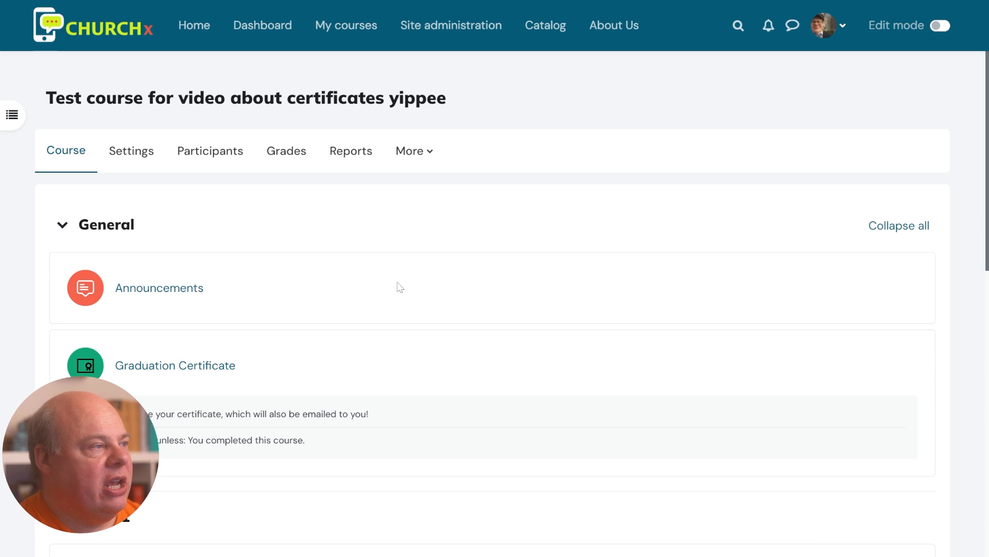
left_click(368, 157)
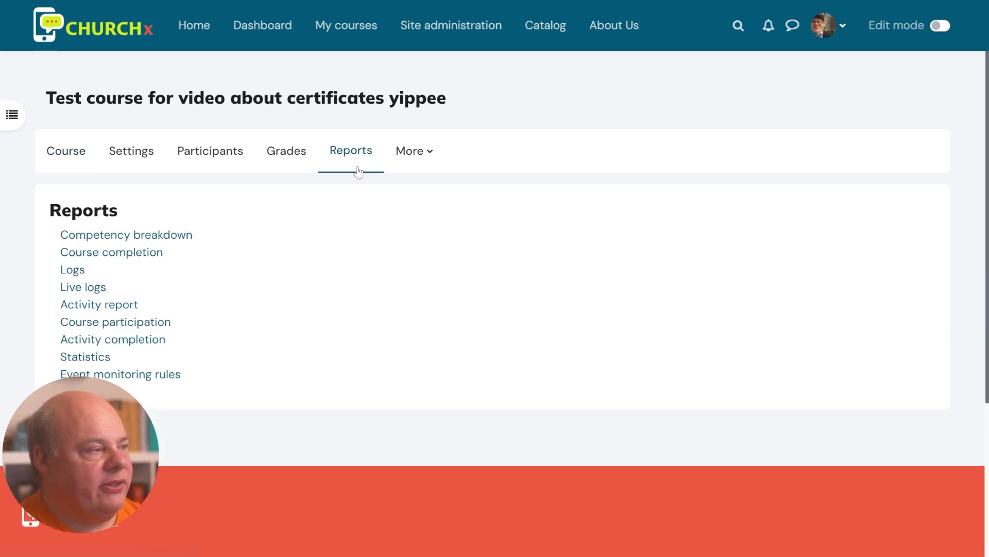
left_click(150, 253)
scroll(567, 410, "down", 4)
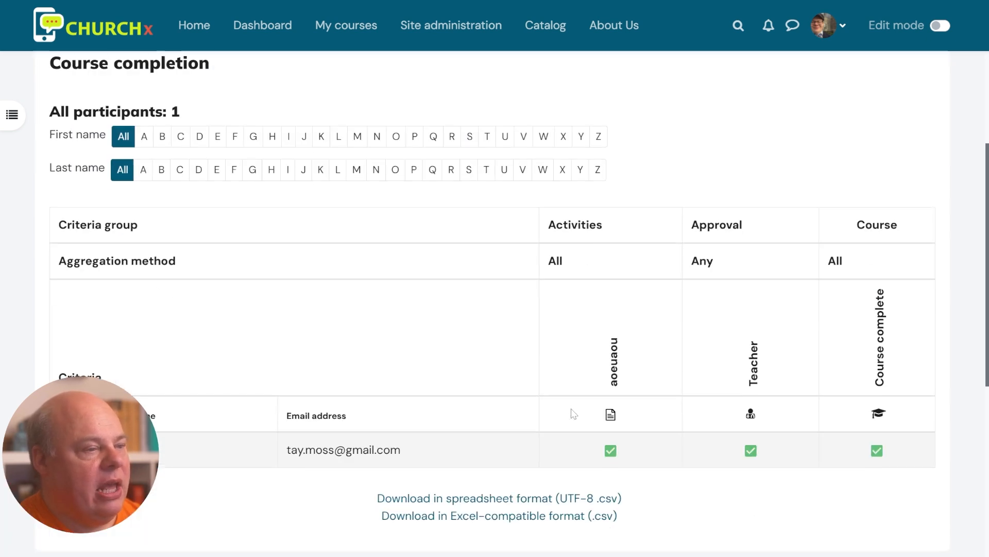
Toggle the student's Teacher approval mark off and back on in the report
left_click(753, 449)
scroll(753, 453, "down", 4)
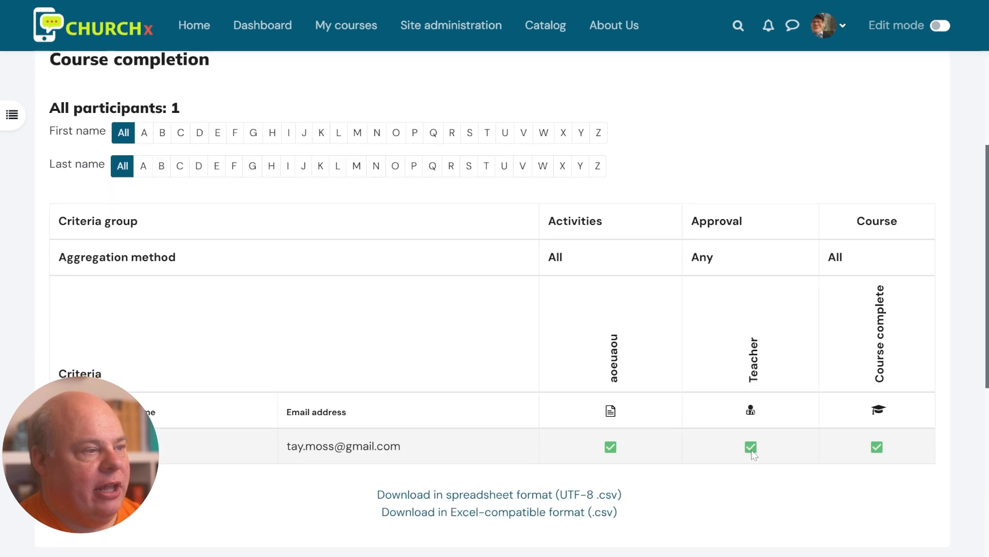
left_click(752, 448)
scroll(758, 438, "down", 4)
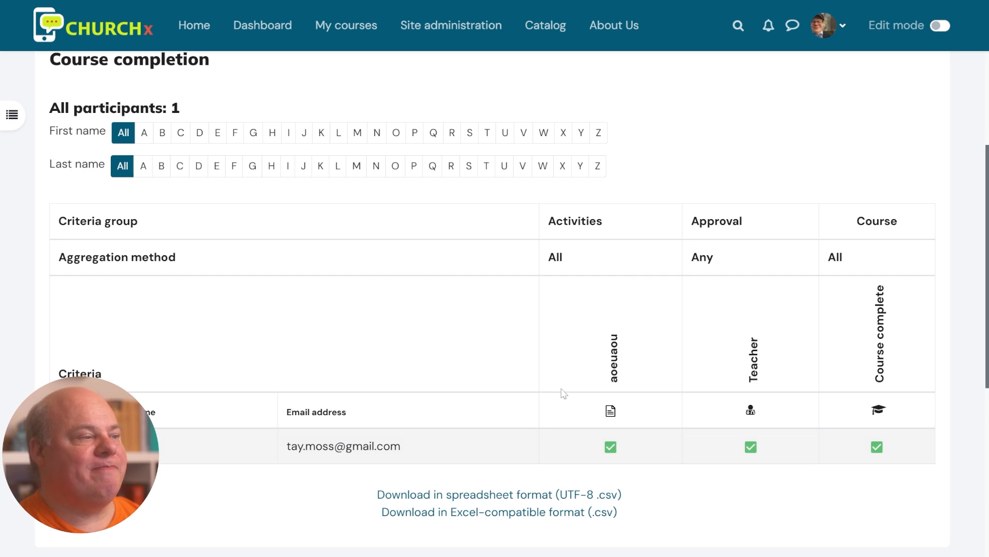
scroll(565, 393, "up", 2)
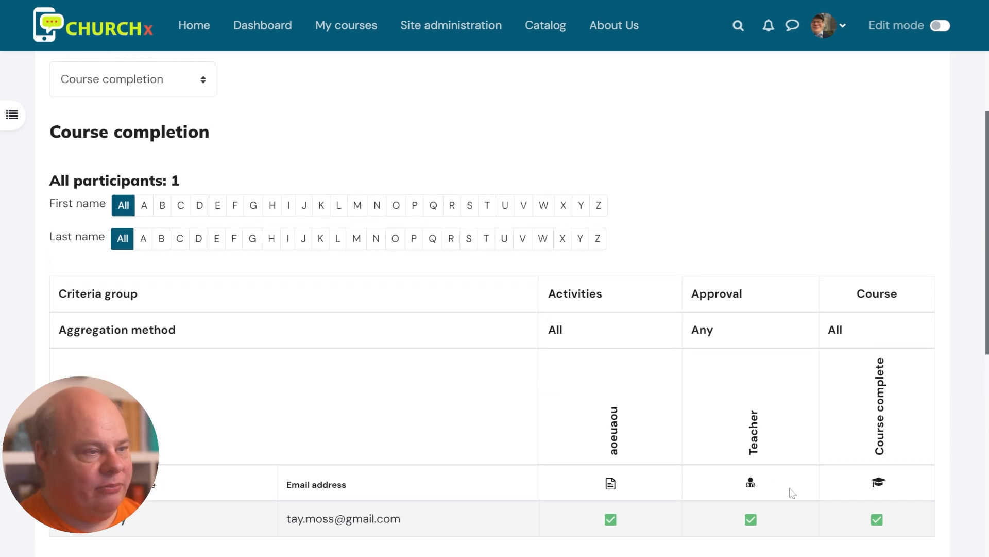
scroll(792, 493, "up", 4)
left_click(411, 151)
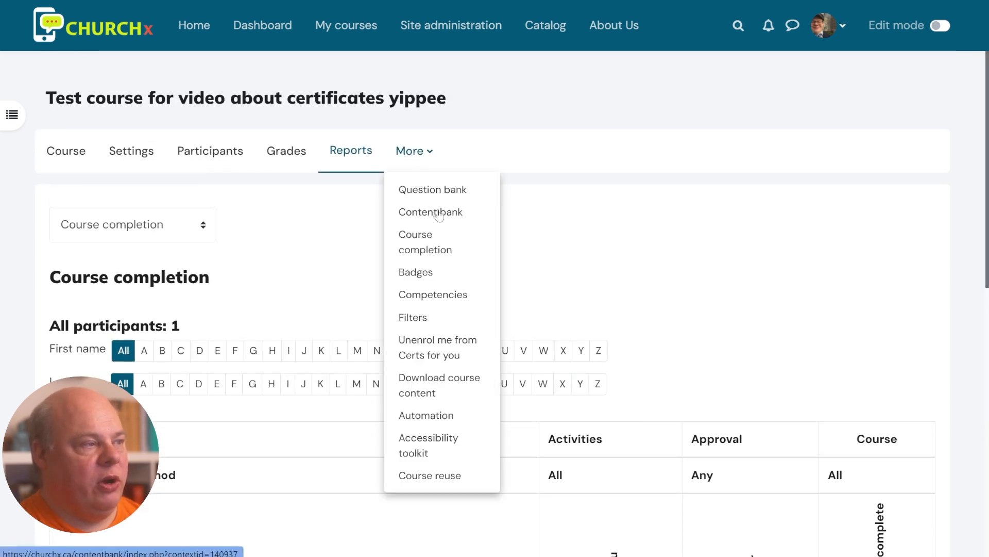
Save the course completion settings with Teacher checked under Manual completion by others
left_click(413, 250)
scroll(619, 381, "down", 3)
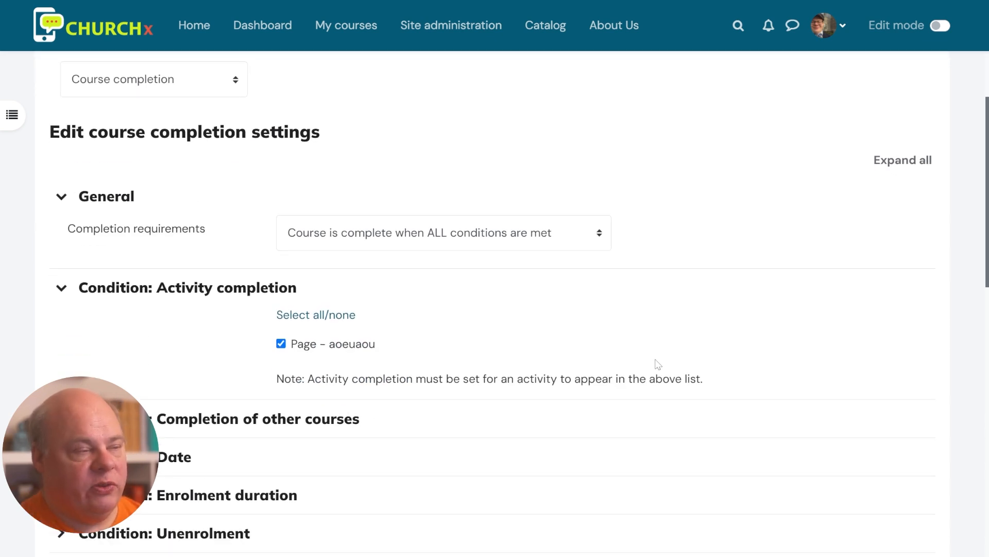
scroll(657, 365, "down", 3)
scroll(548, 526, "down", 3)
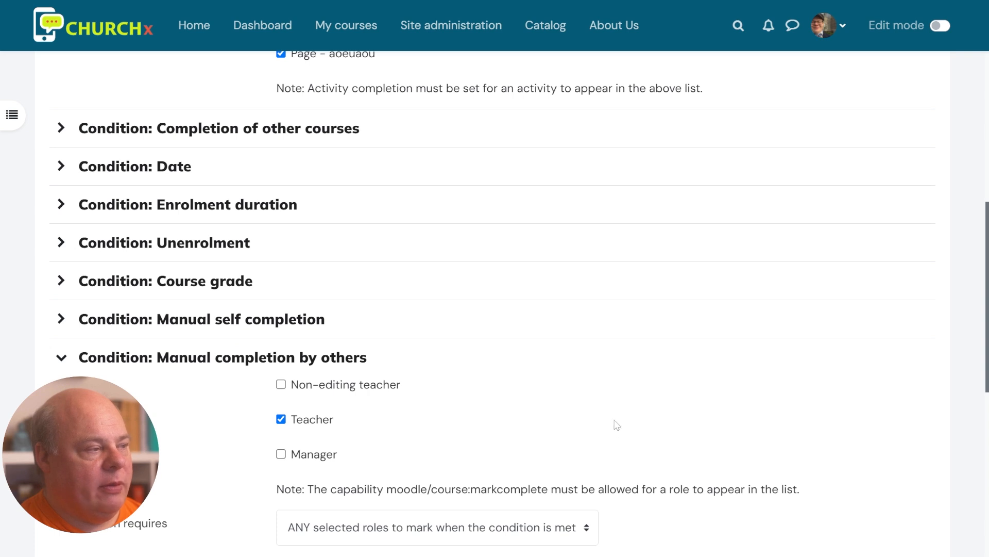
scroll(608, 402, "down", 3)
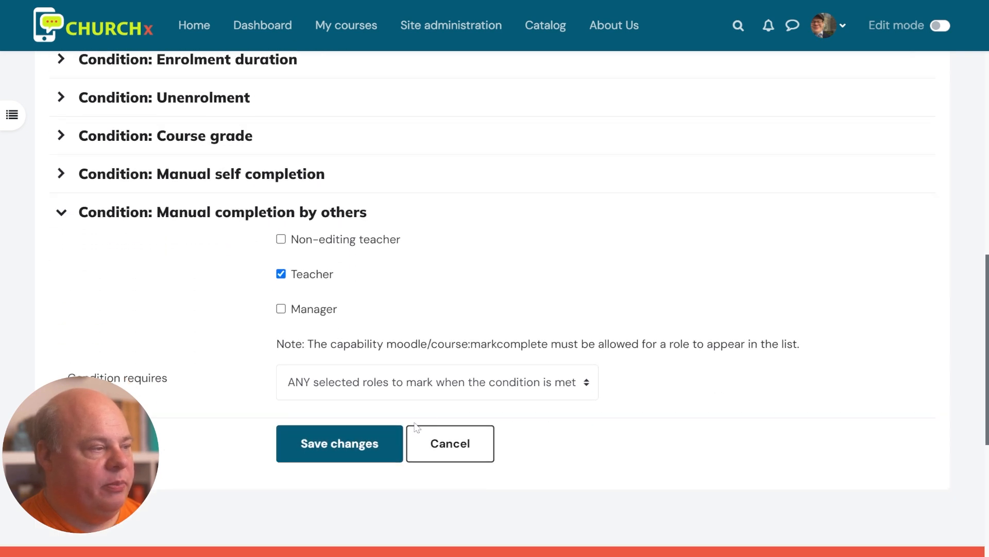
left_click(364, 454)
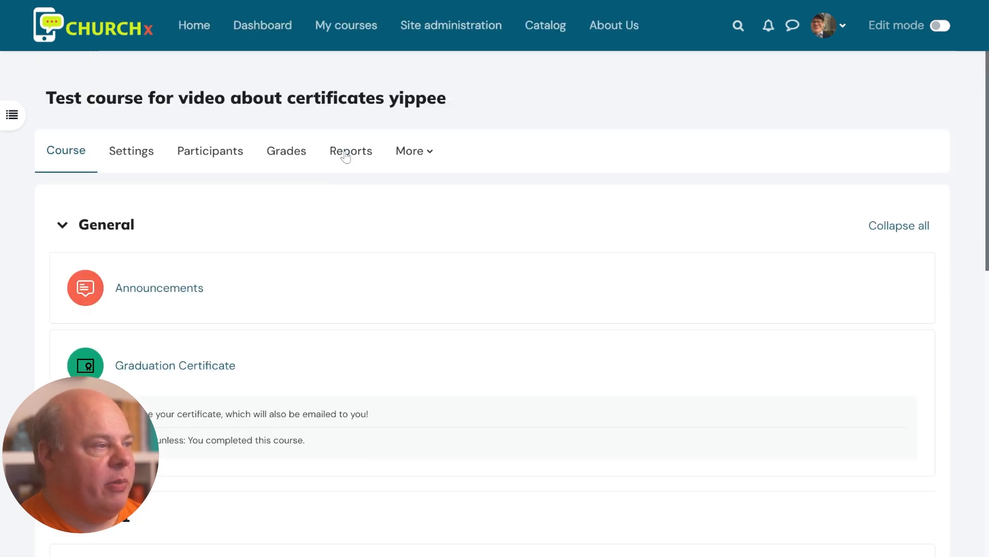
Open the Course completion report from Reports and scroll to the student's row
left_click(344, 154)
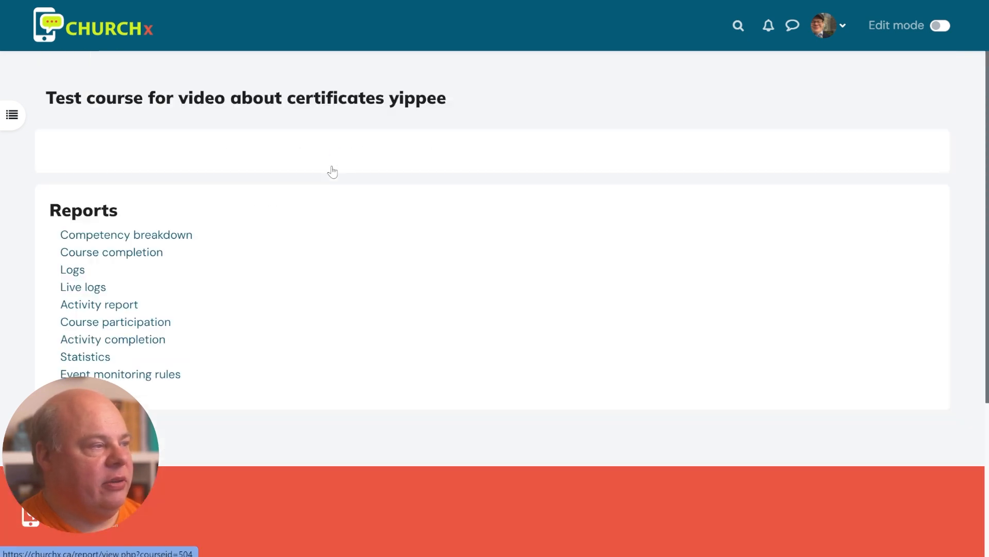
left_click(127, 253)
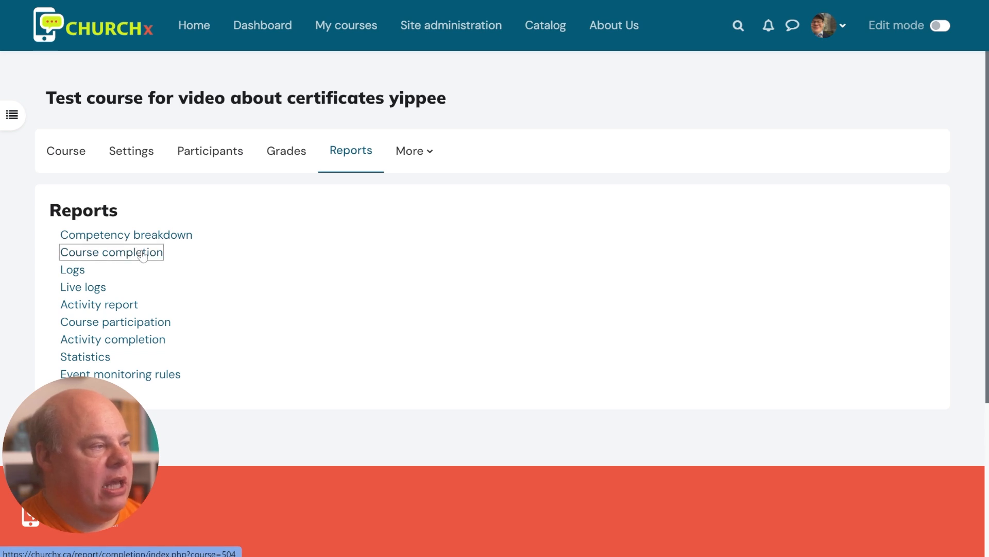
scroll(534, 318, "down", 5)
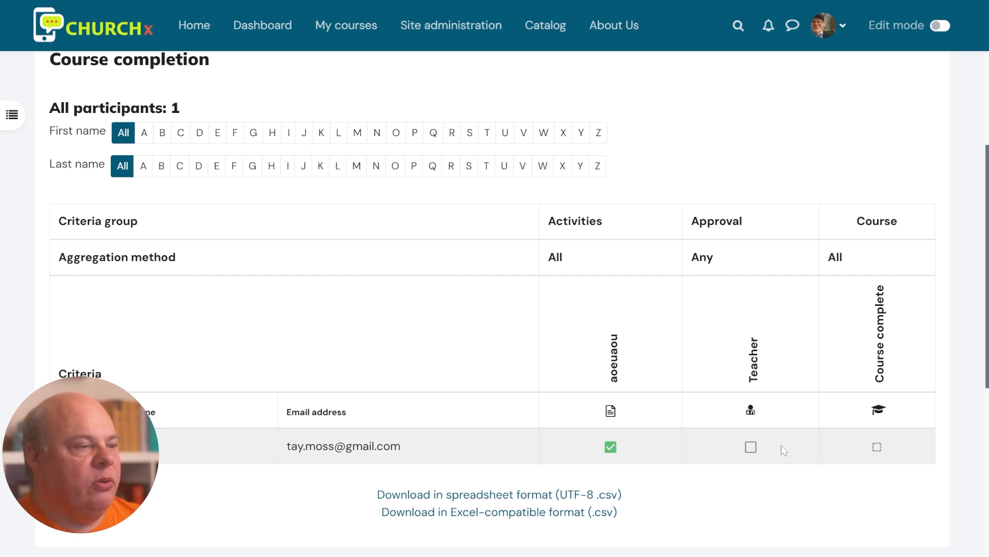
scroll(752, 448, "down", 2)
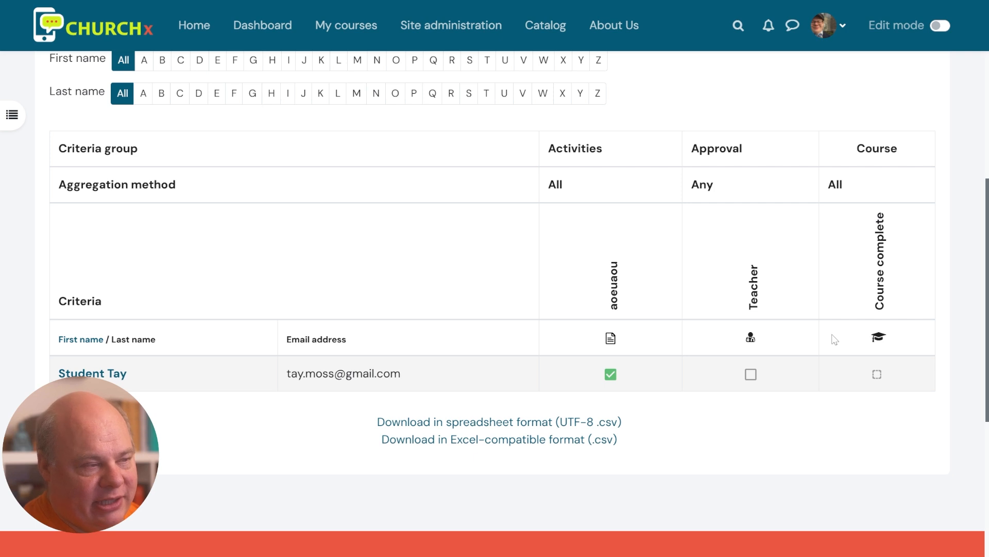
Tick the student's Teacher approval and reload the report to update completion status
left_click(751, 375)
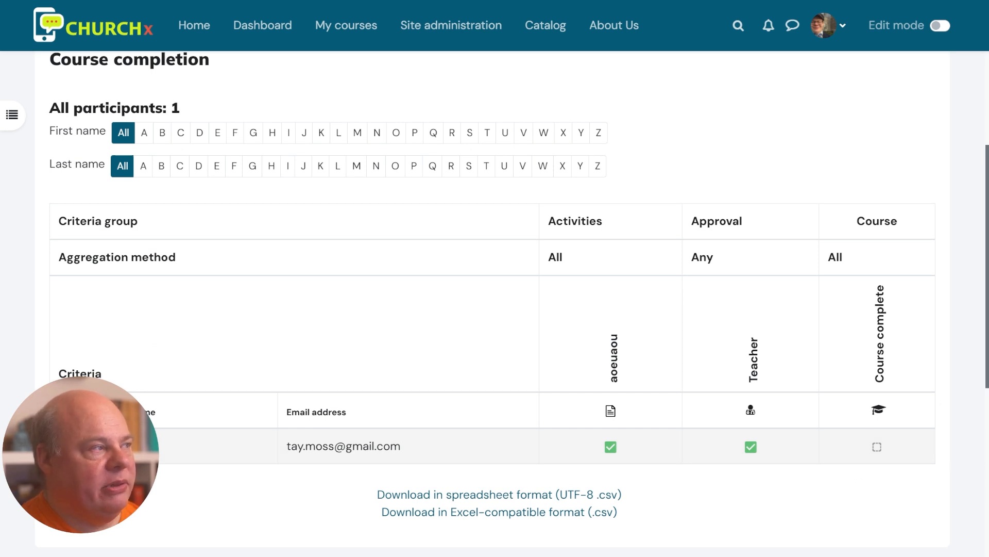
key("F5")
scroll(433, 212, "down", 4)
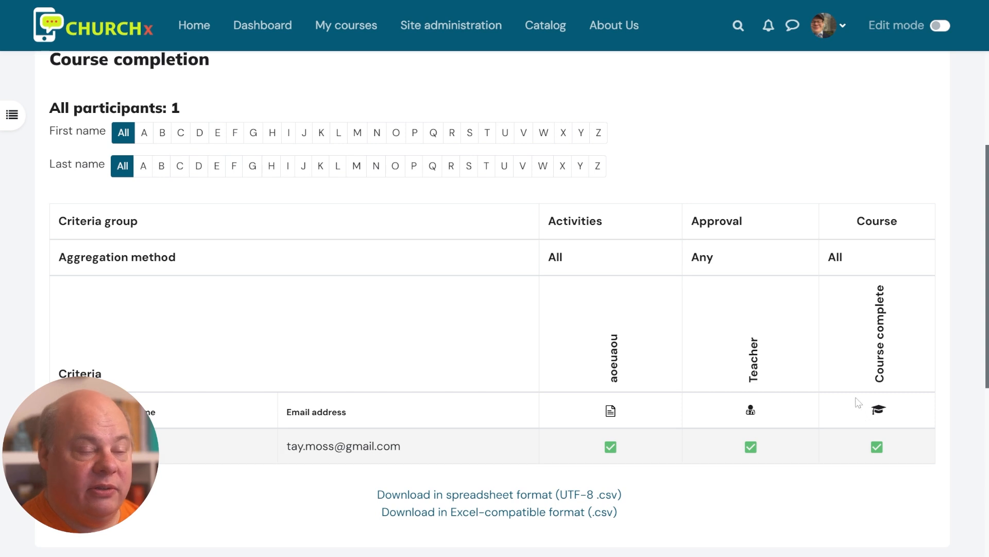
scroll(785, 404, "up", 4)
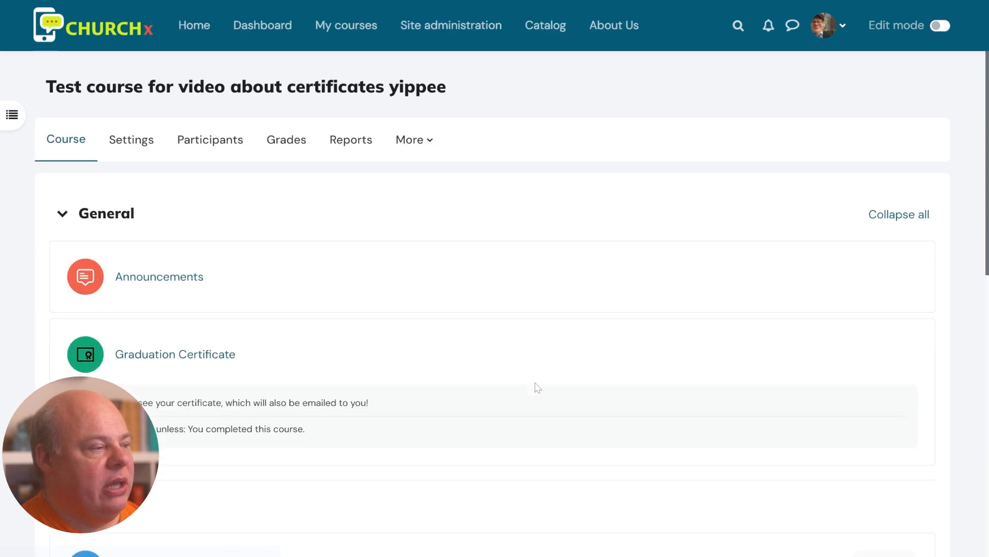
scroll(309, 289, "down", 4)
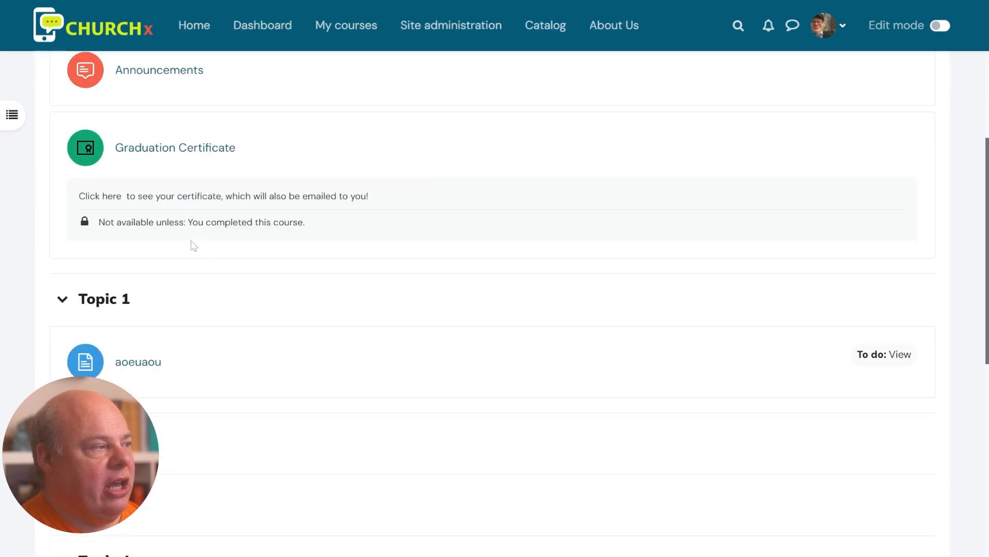
Open the Graduation Certificate and check the recipient's award date, 12 March 2025, 5:20 PM
left_click(173, 150)
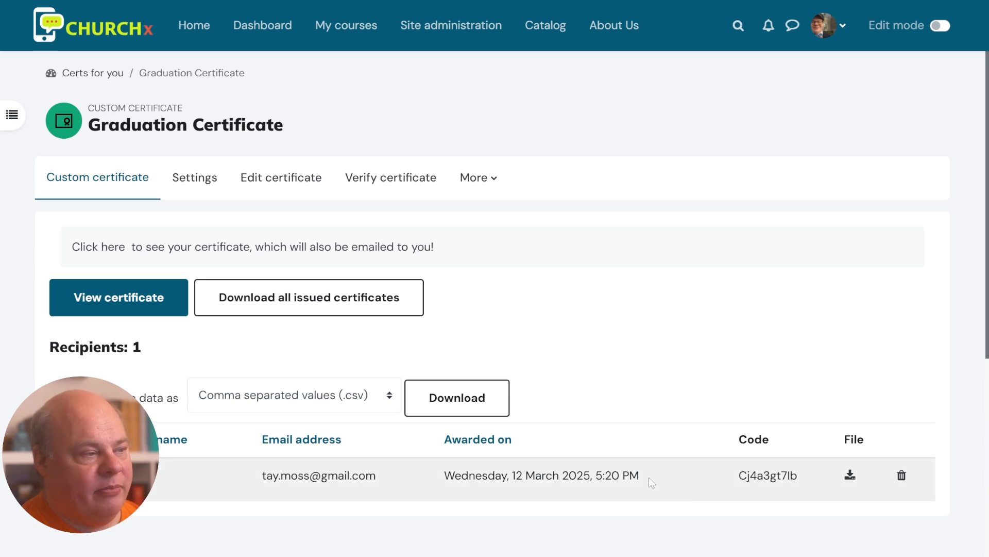
left_click_drag(650, 482, 446, 487)
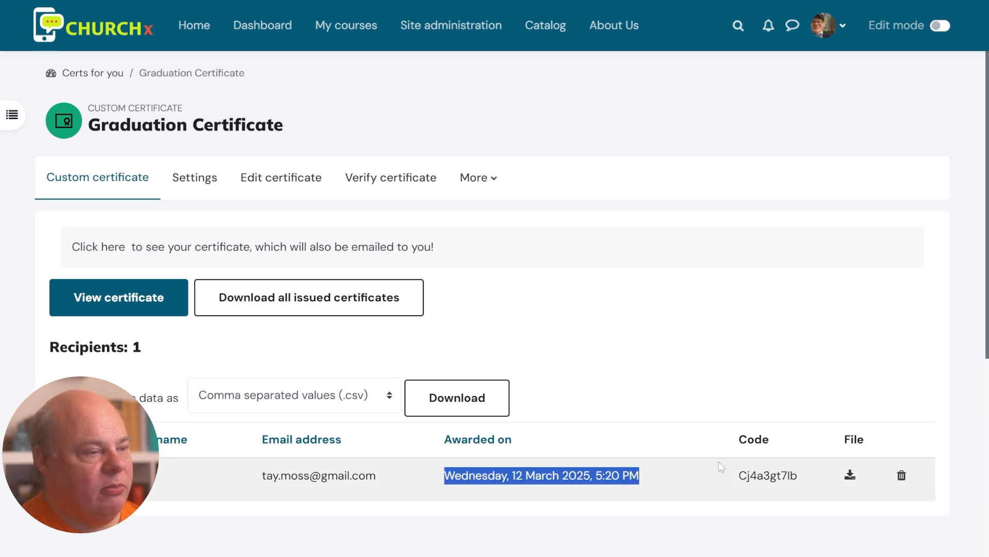
left_click(796, 439)
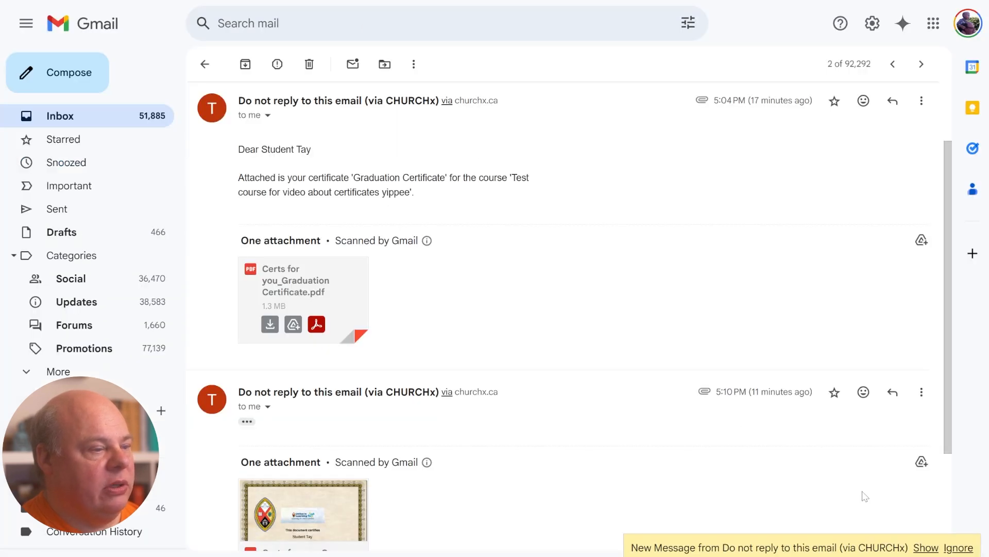
Show the new 5:20 PM certificate email and review its header and arrival time
scroll(861, 495, "down", 3)
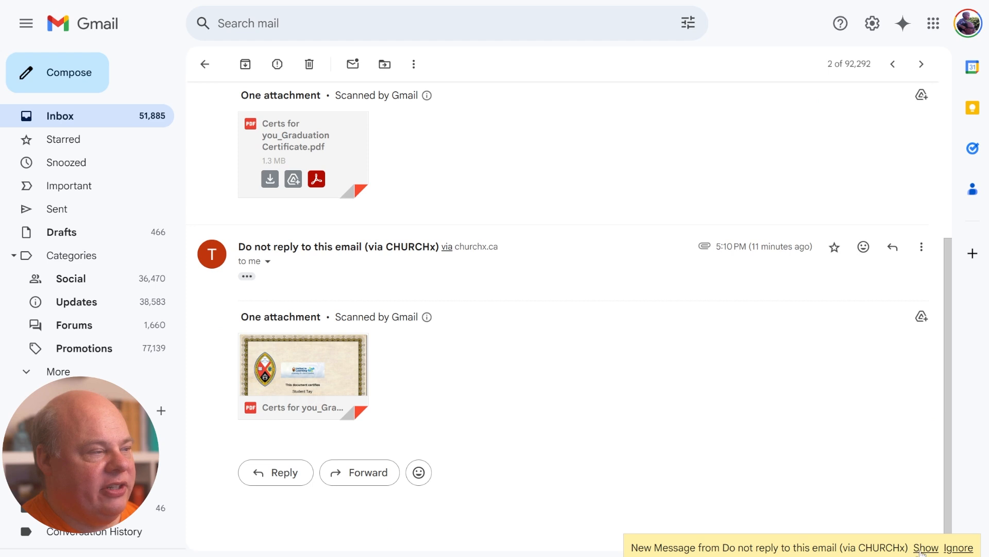
left_click(922, 551)
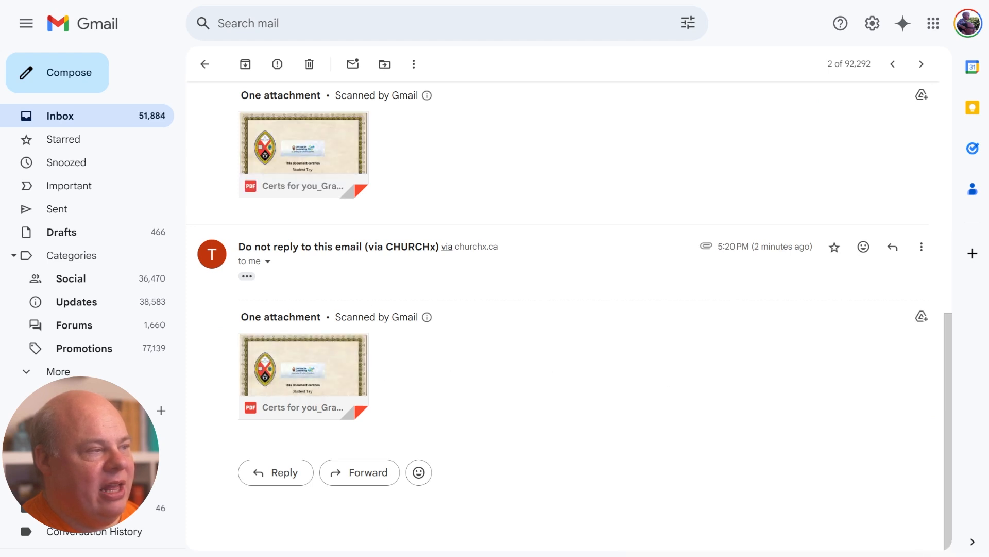
left_click_drag(272, 247, 435, 448)
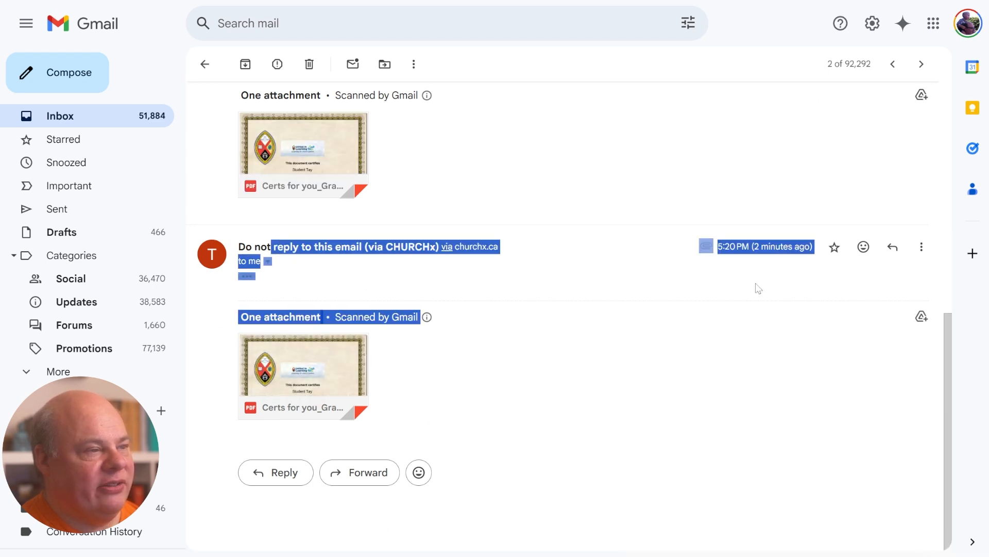
left_click_drag(755, 247, 805, 247)
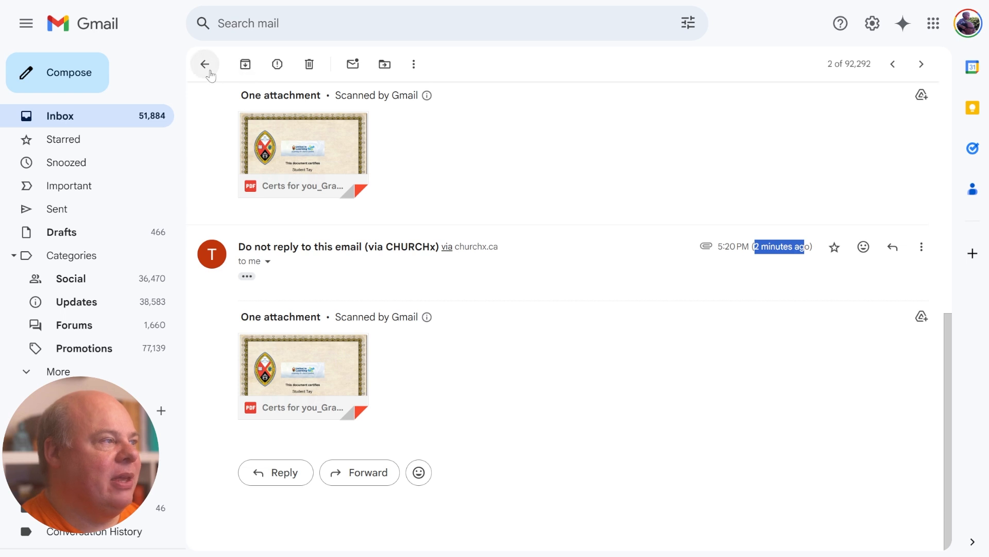
left_click(205, 64)
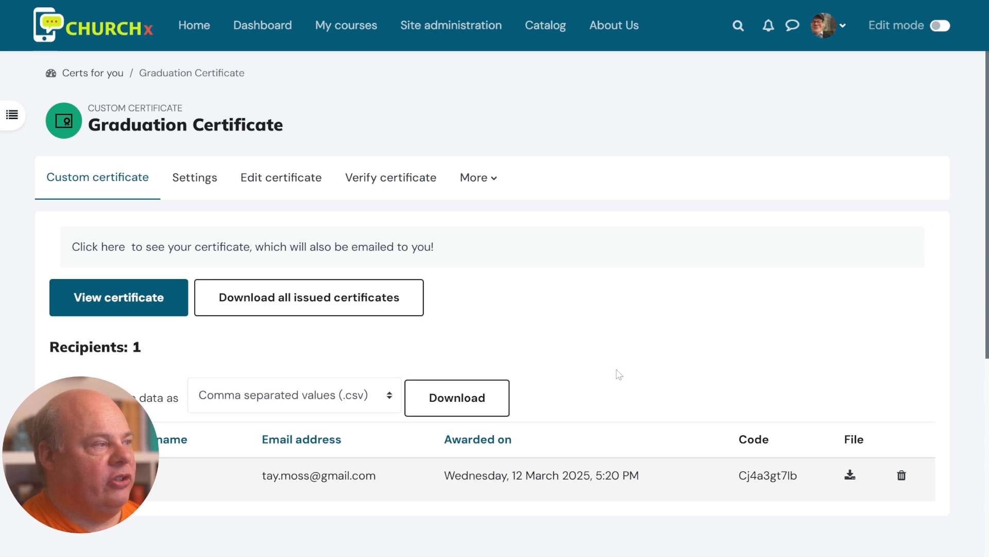
scroll(387, 386, "down", 2)
scroll(386, 386, "up", 2)
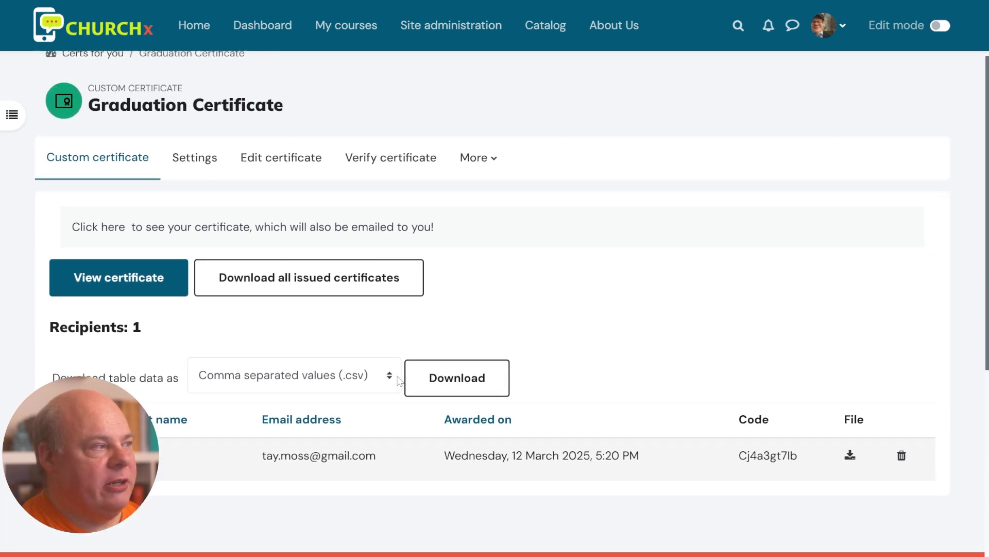